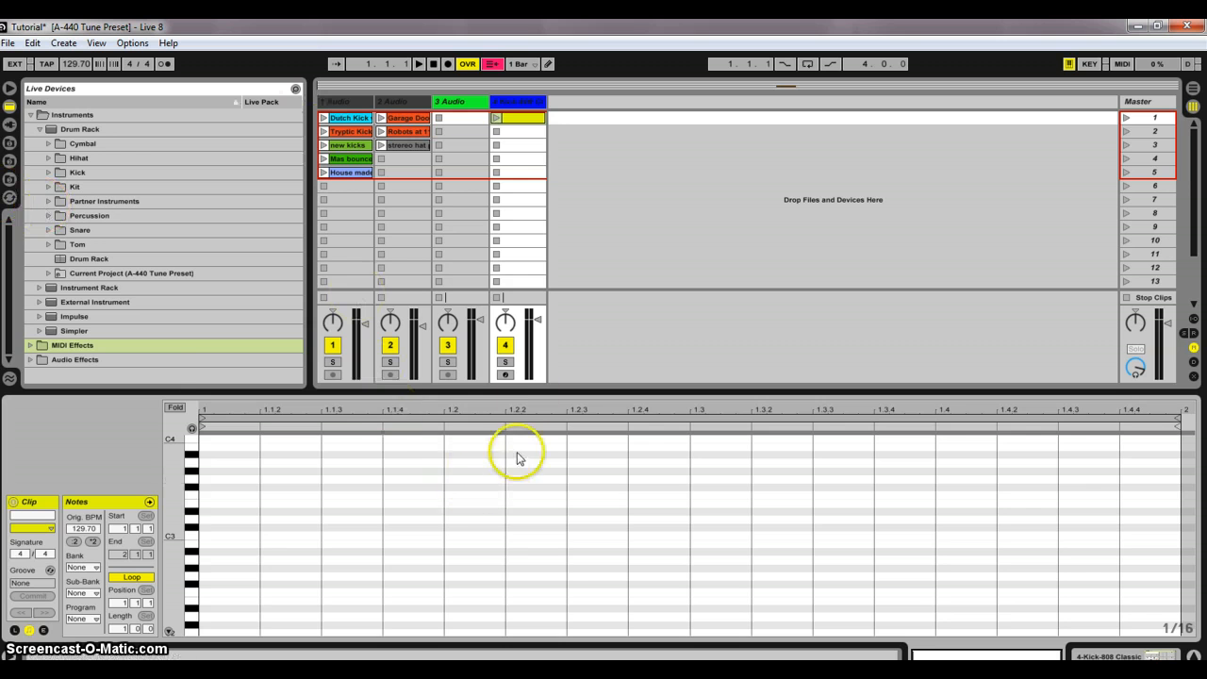
Enlarge the MIDI note editor and set its fixed grid to 4 Bars
{"action": "left_click_drag", "start_coordinate": [516, 386], "coordinate": [520, 298]}
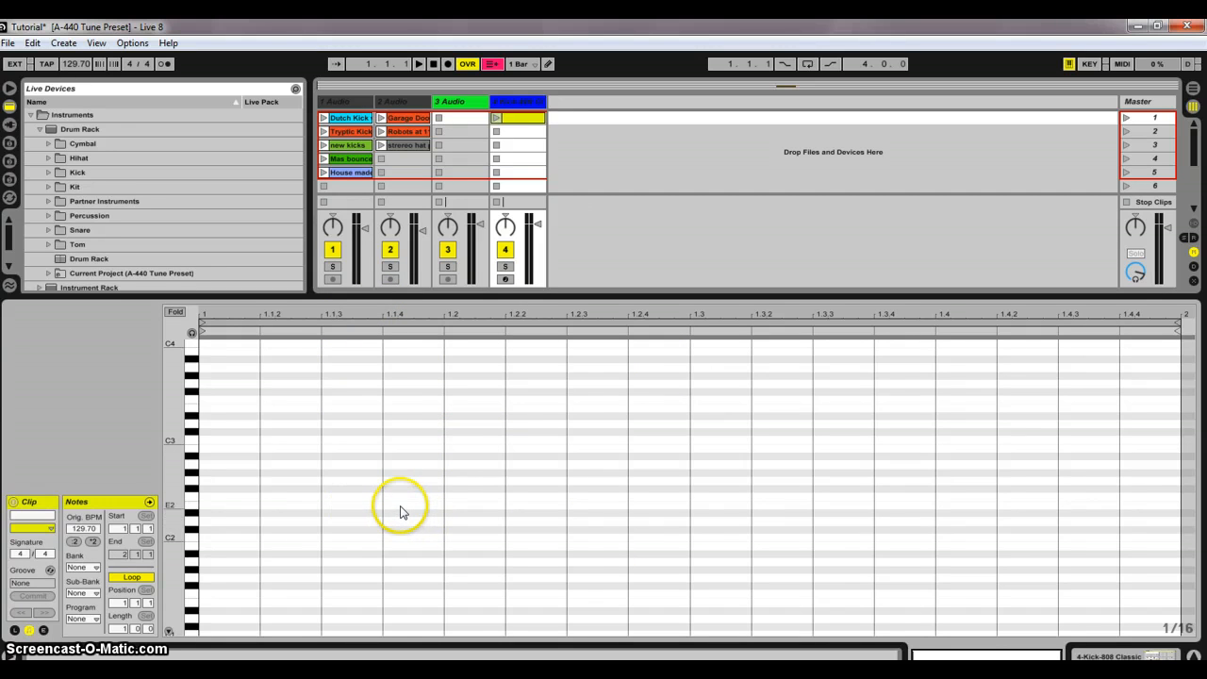
{"action": "right_click", "coordinate": [374, 408]}
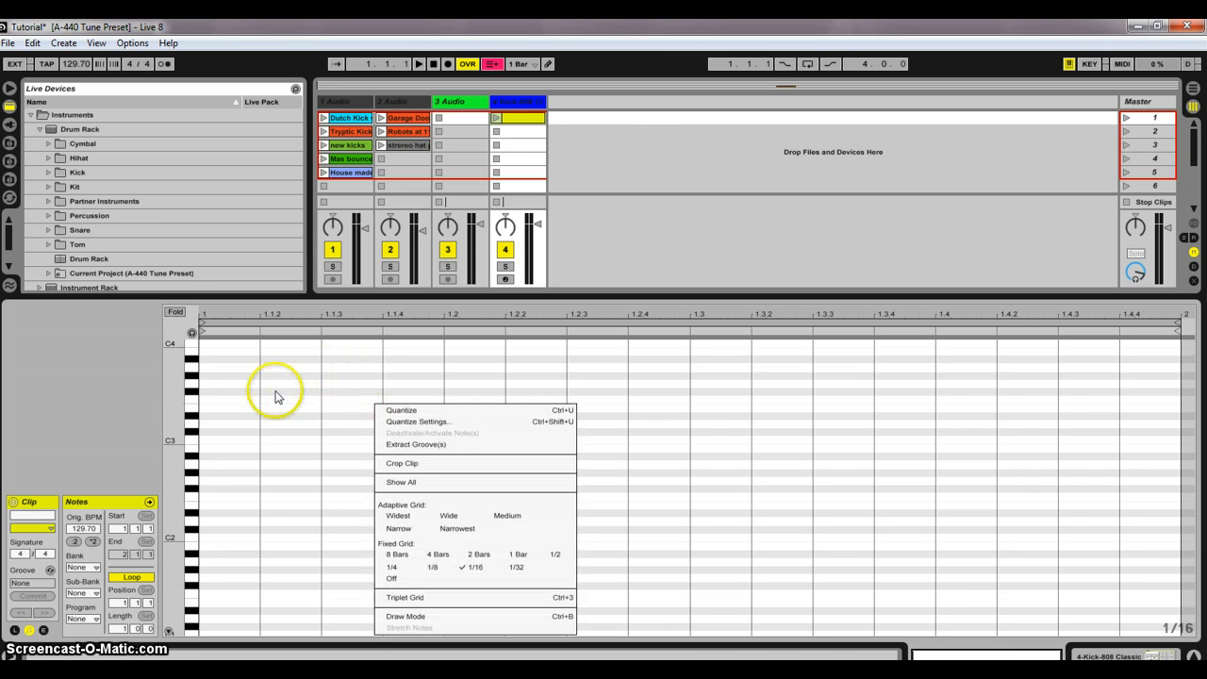
{"action": "right_click", "coordinate": [357, 381]}
{"action": "right_click", "coordinate": [666, 377]}
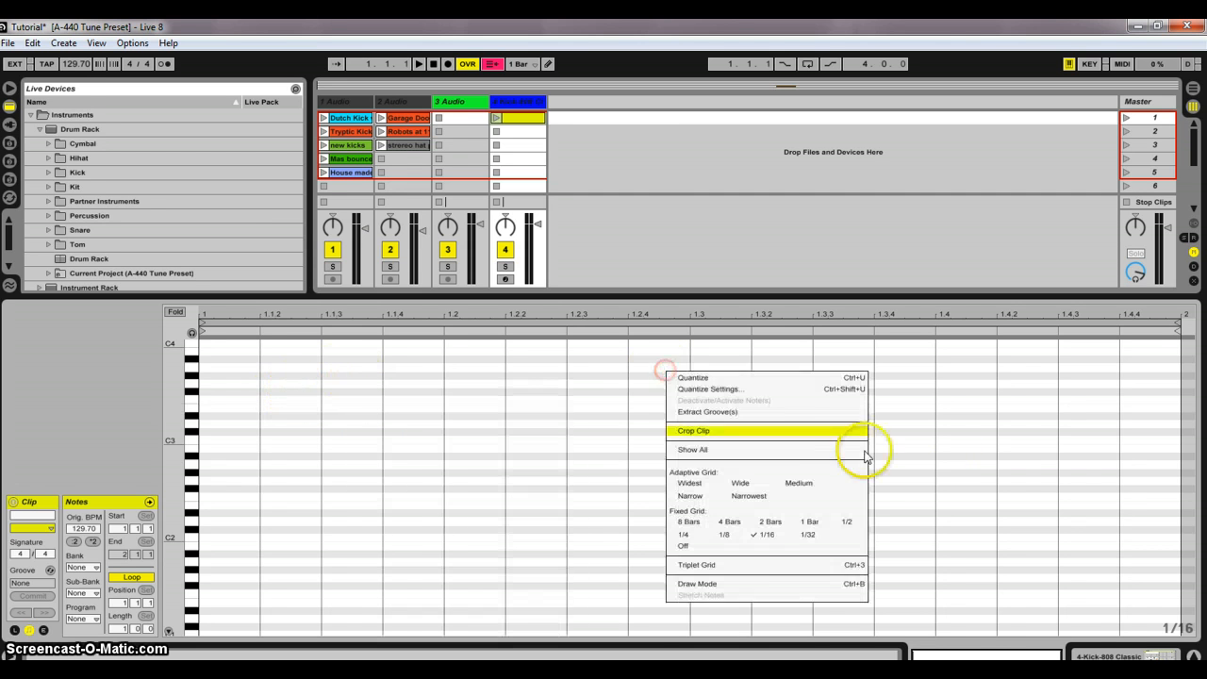
{"action": "right_click", "coordinate": [991, 476]}
{"action": "right_click", "coordinate": [540, 466]}
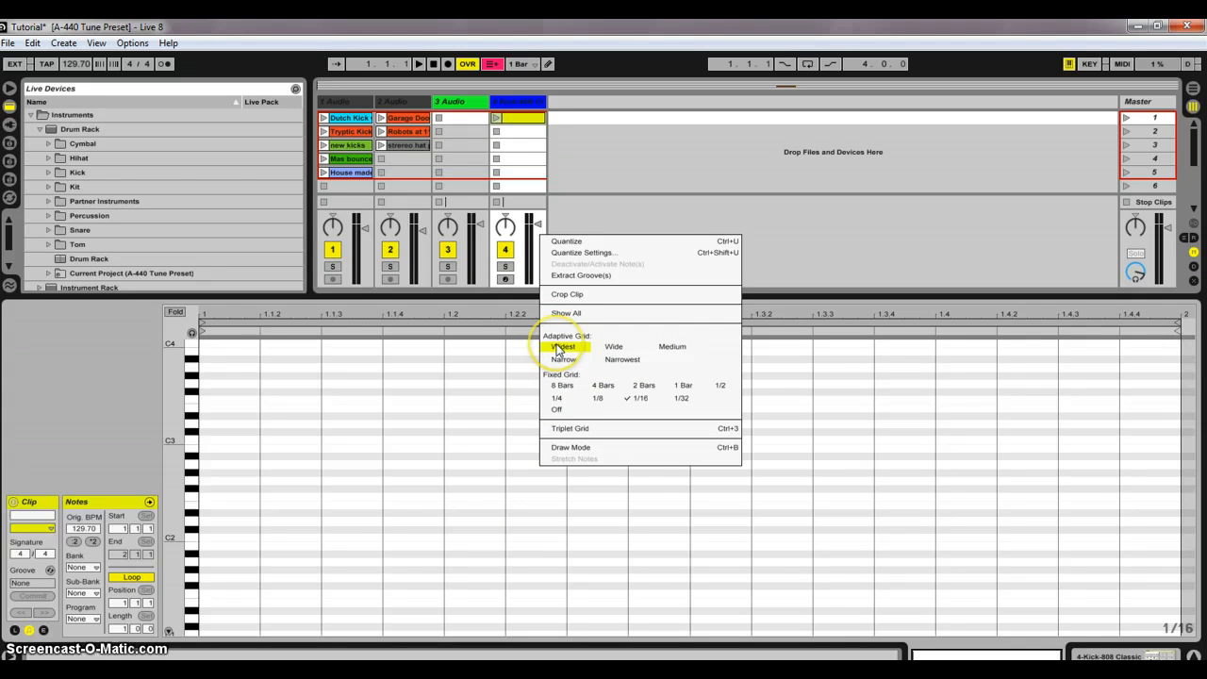
{"action": "left_click", "coordinate": [600, 386]}
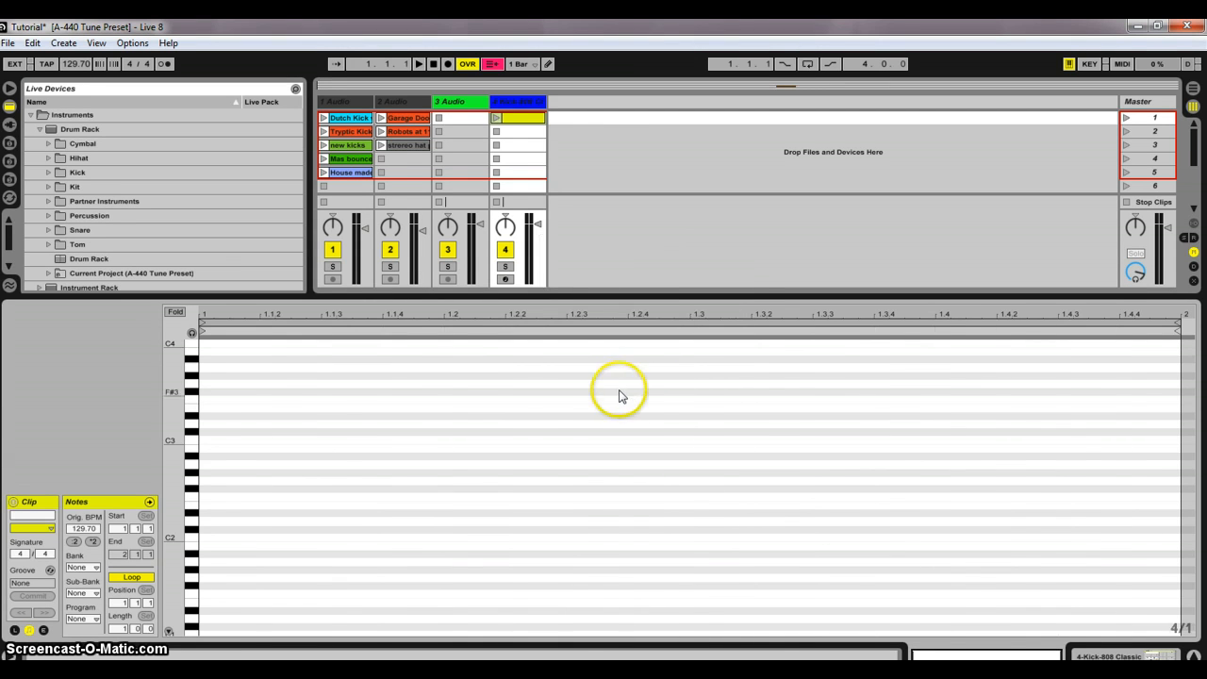
Switch the note editor's fixed grid successively to 1/4, 1/8 and 1/32
{"action": "right_click", "coordinate": [586, 429]}
{"action": "left_click", "coordinate": [603, 584]}
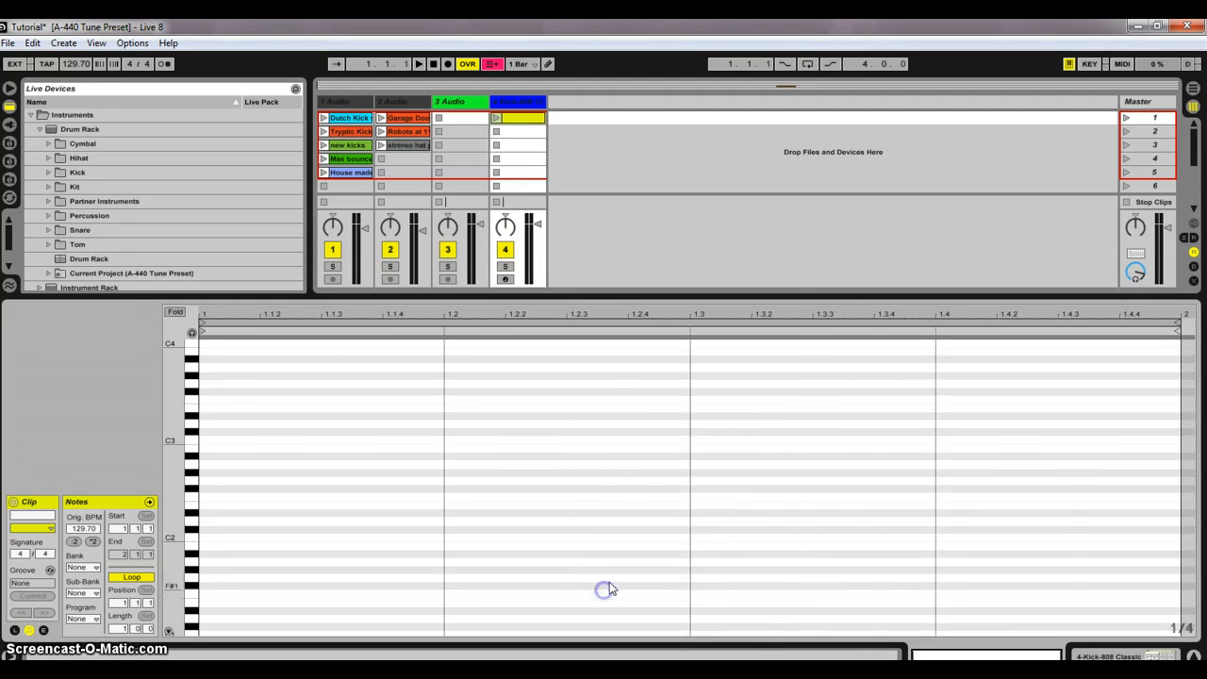
{"action": "right_click", "coordinate": [594, 461]}
{"action": "left_click", "coordinate": [651, 392]}
{"action": "right_click", "coordinate": [656, 437]}
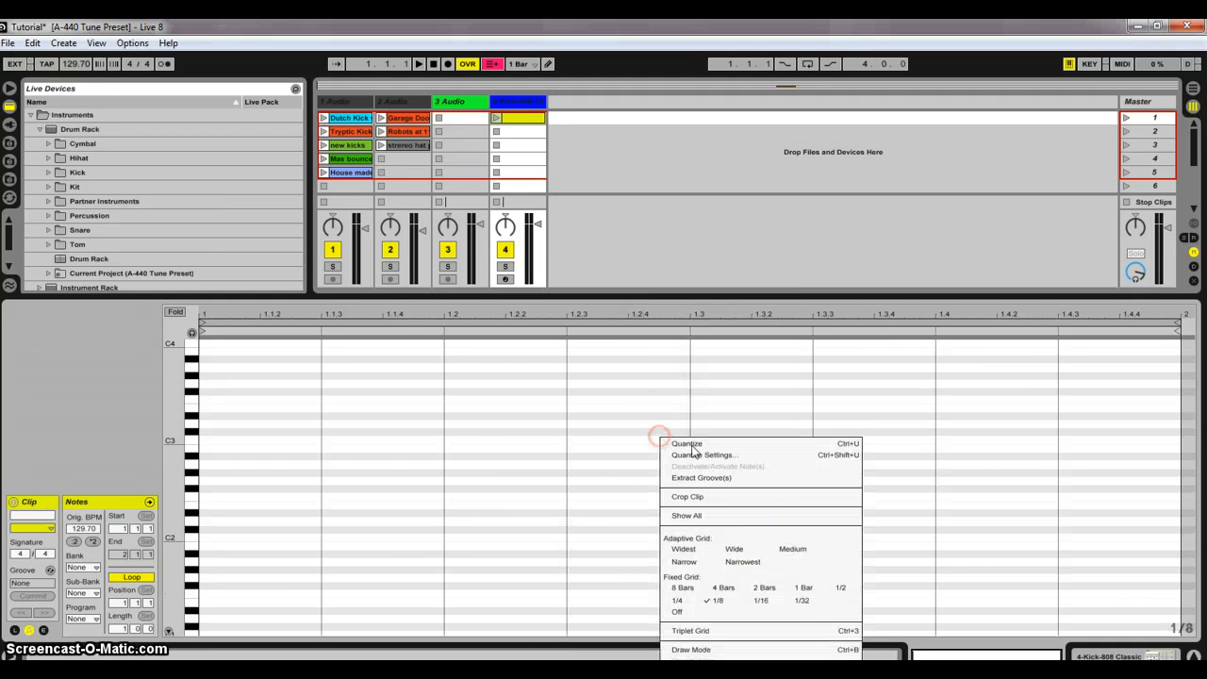
{"action": "left_click", "coordinate": [799, 600]}
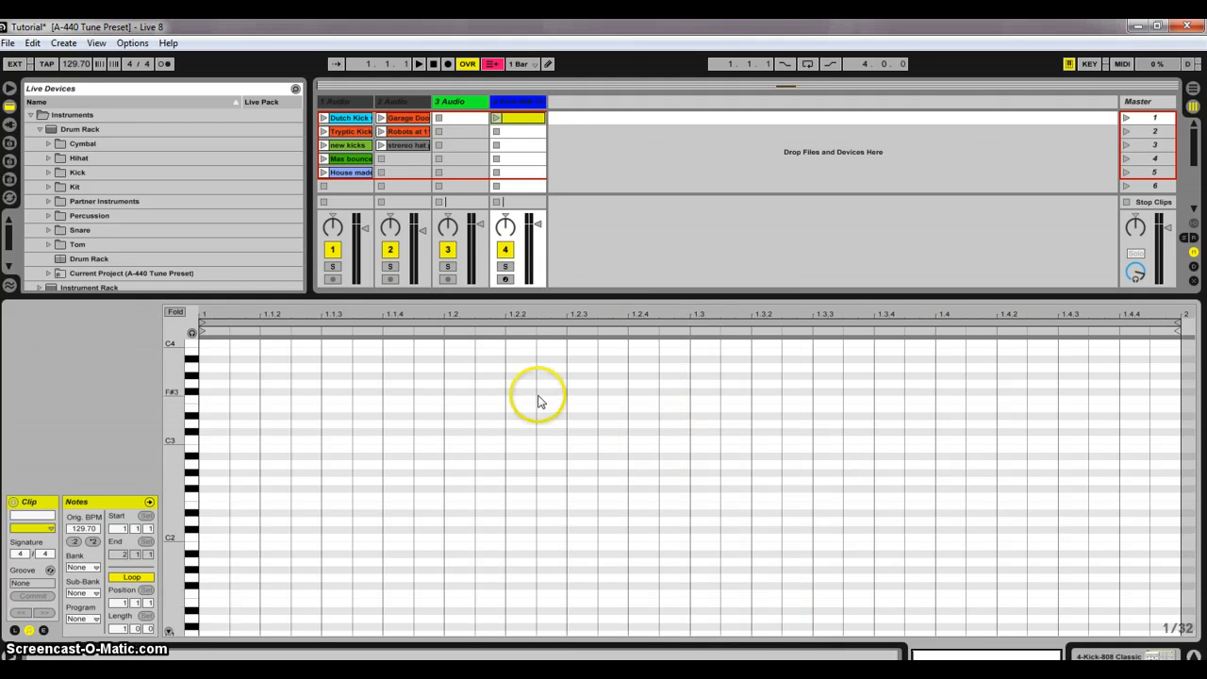
Switch the note editor to the Narrow adaptive grid, followed by Narrowest
{"action": "right_click", "coordinate": [420, 421]}
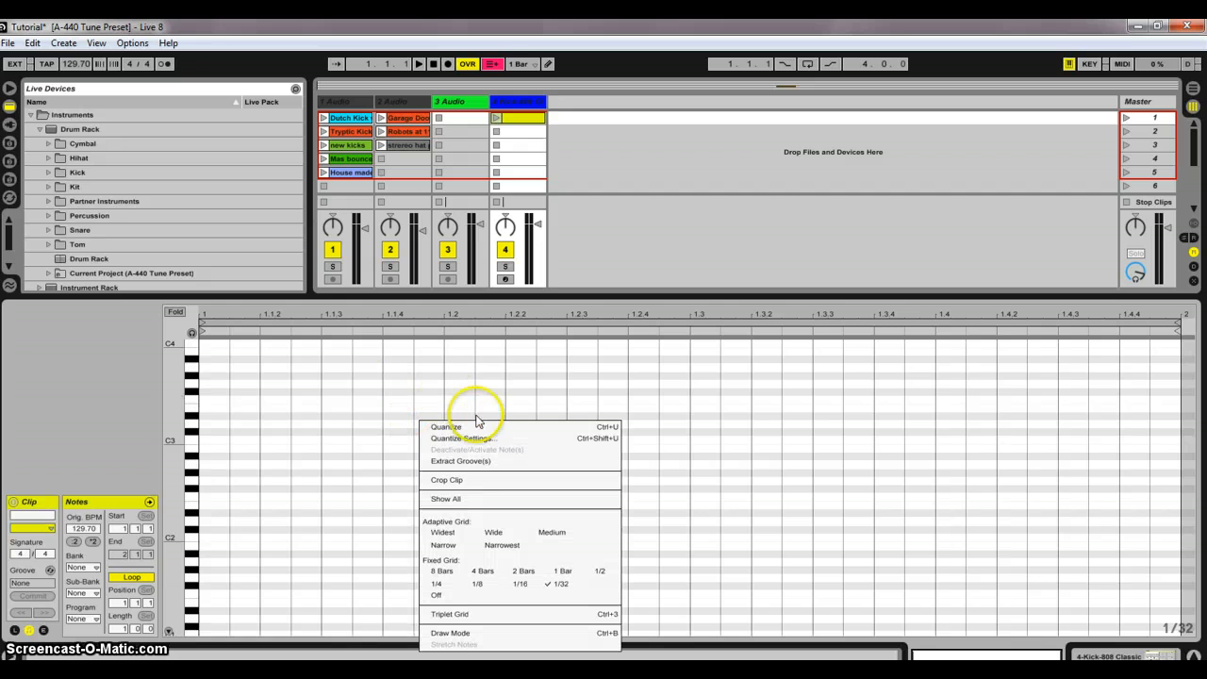
{"action": "left_click", "coordinate": [457, 547]}
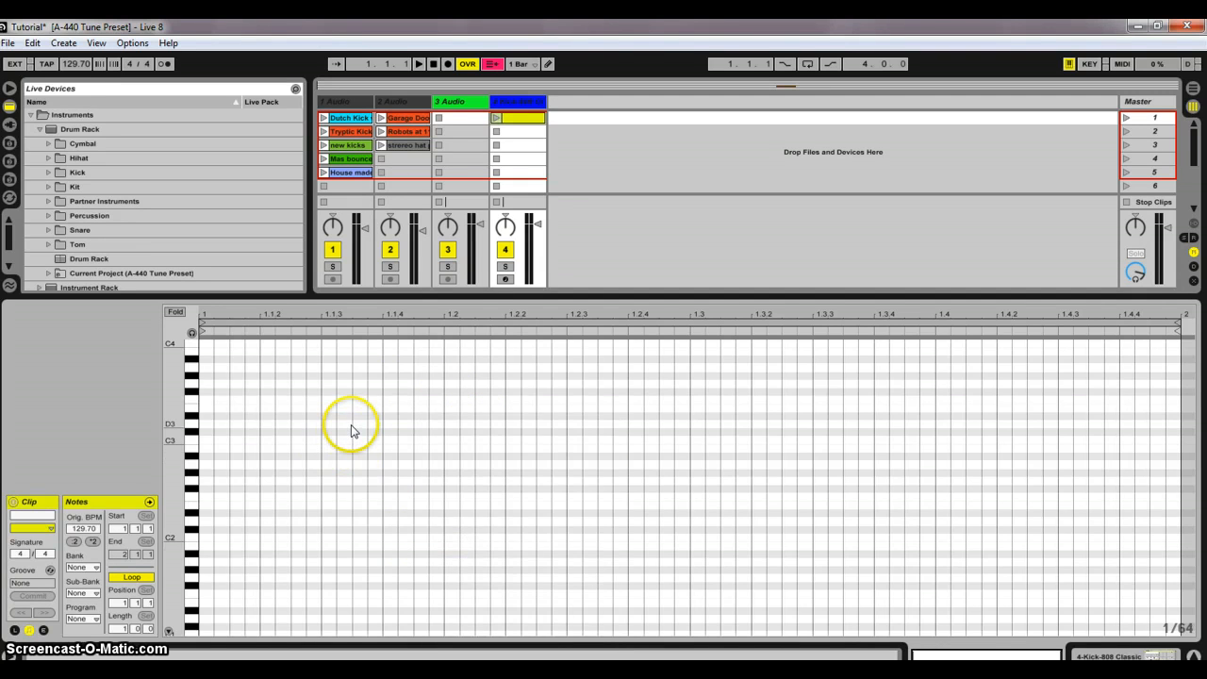
{"action": "right_click", "coordinate": [351, 411]}
{"action": "left_click", "coordinate": [447, 537]}
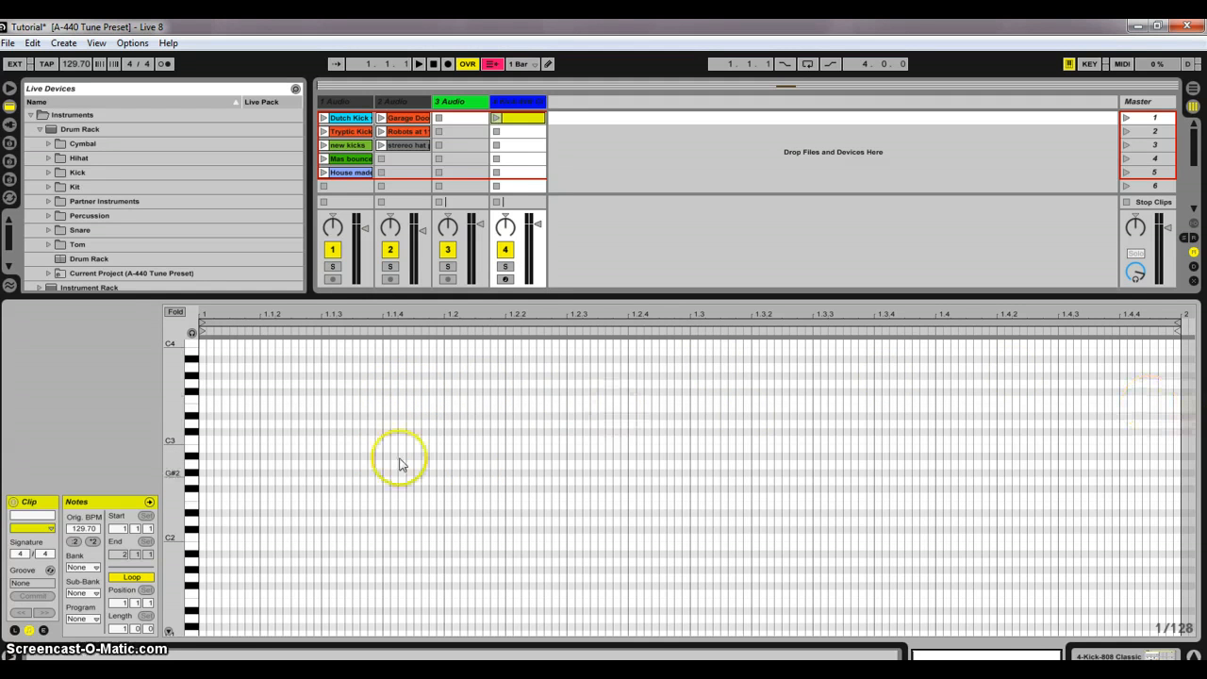
Turn the grid off, add an A3 note at the clip's start and lengthen it to slightly past 1.1.3
{"action": "right_click", "coordinate": [429, 477]}
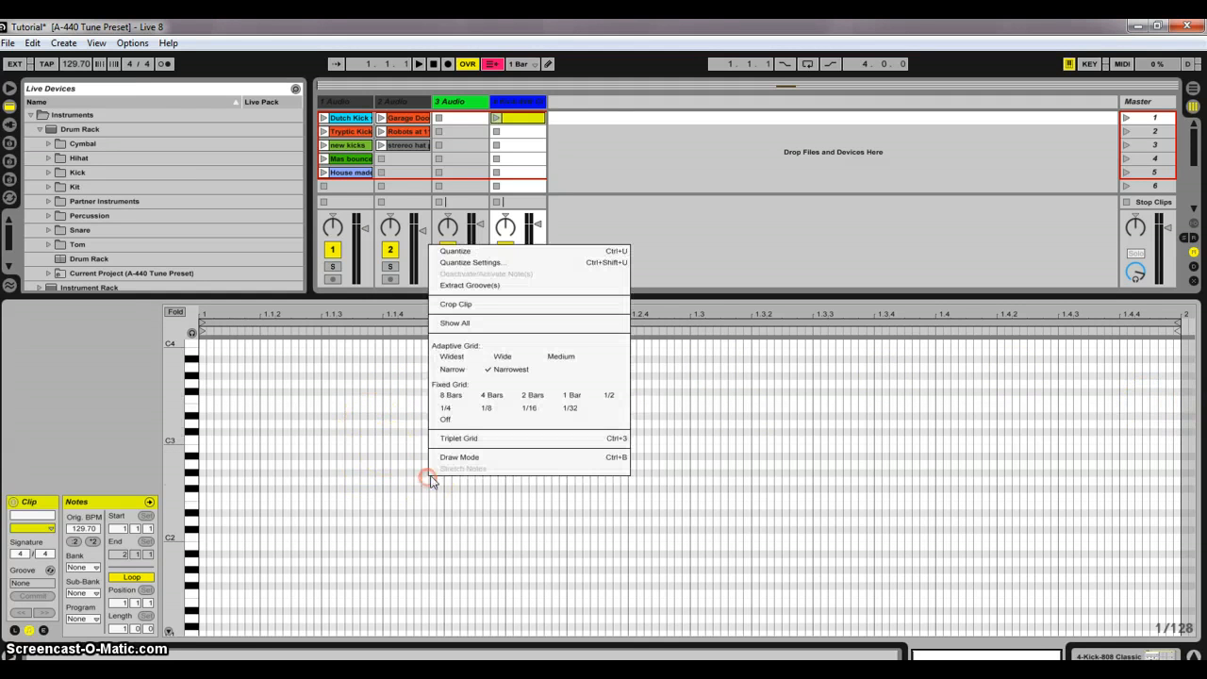
{"action": "left_click", "coordinate": [467, 424]}
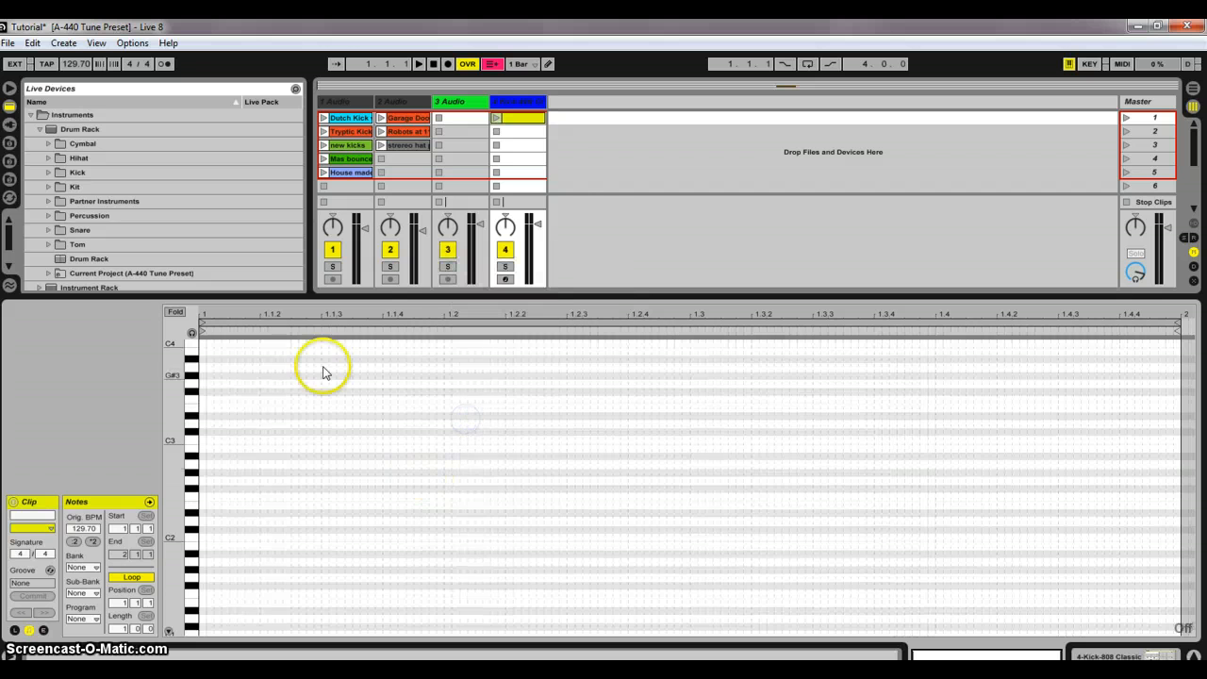
{"action": "double_click", "coordinate": [205, 370]}
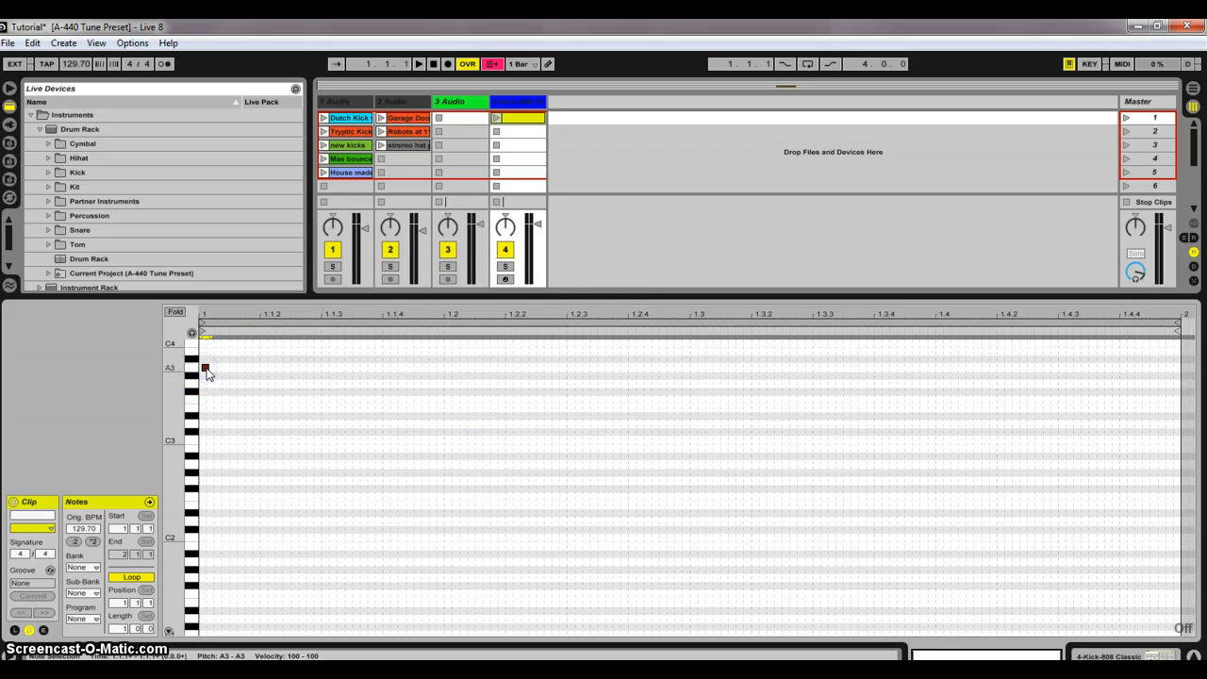
{"action": "left_click_drag", "start_coordinate": [206, 369], "coordinate": [261, 367]}
{"action": "left_click_drag", "start_coordinate": [253, 321], "coordinate": [251, 320]}
{"action": "left_click_drag", "start_coordinate": [296, 368], "coordinate": [673, 398]}
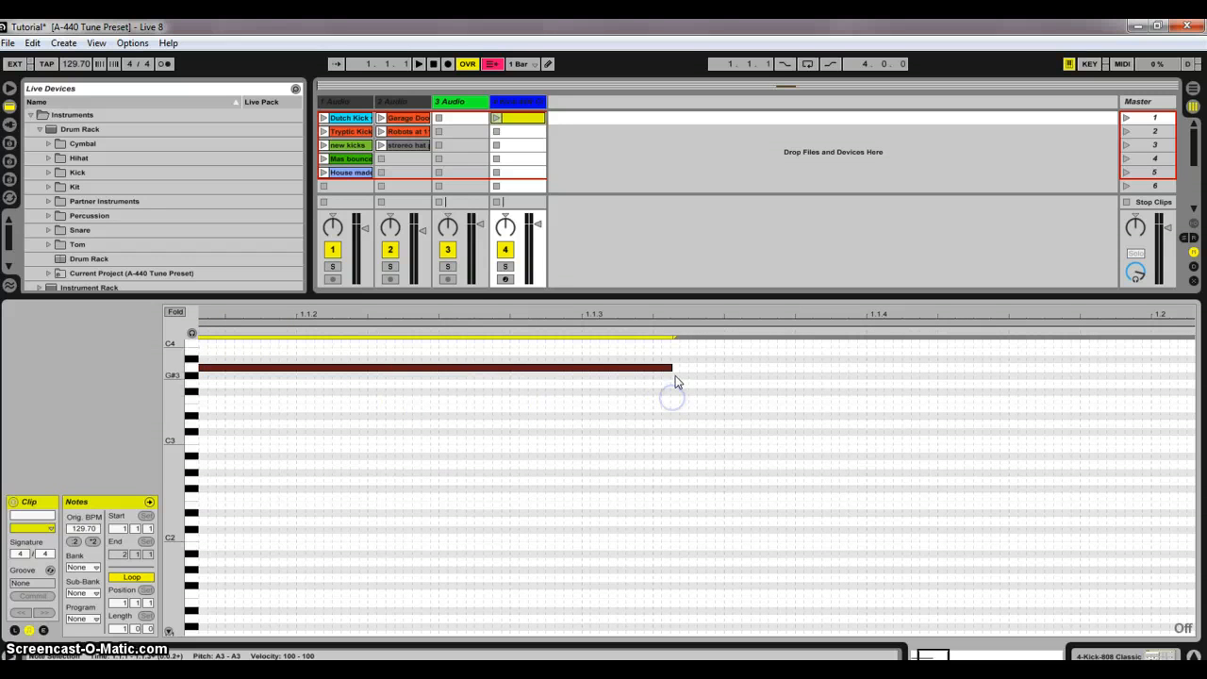
Set the adaptive grid to Narrow and shorten the A3 note to end about midway between 1.1.2 and 1.1.3
{"action": "right_click", "coordinate": [658, 368]}
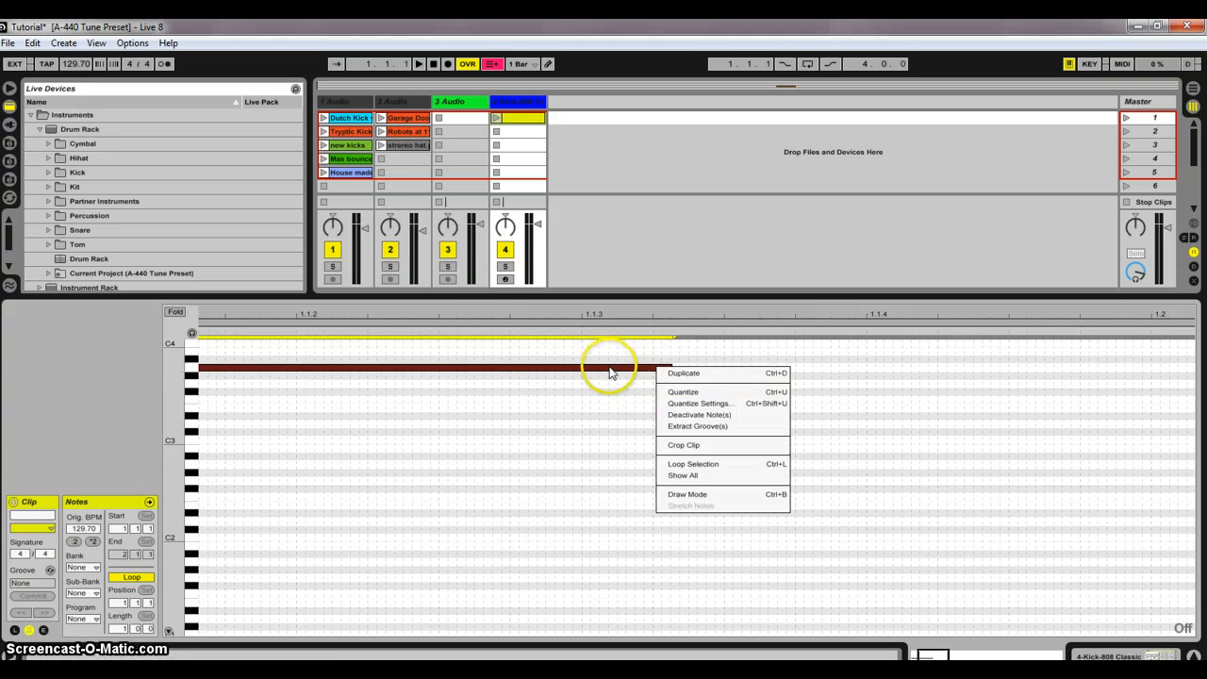
{"action": "left_click", "coordinate": [609, 370]}
{"action": "right_click", "coordinate": [611, 399]}
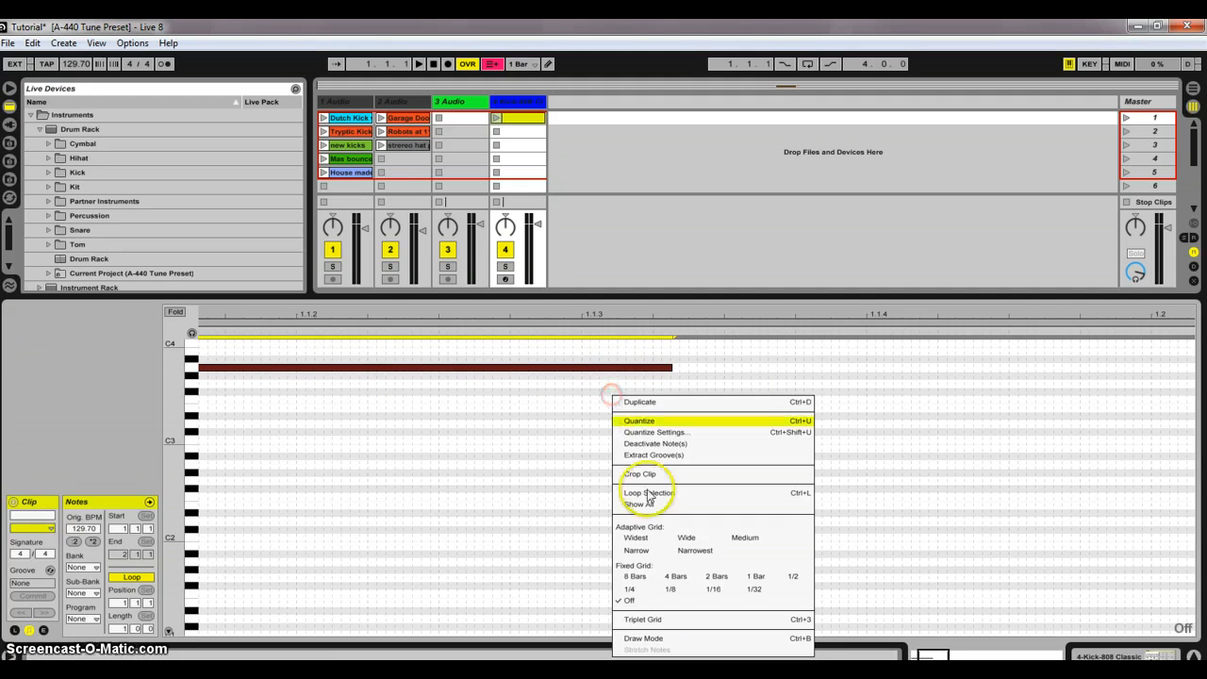
{"action": "left_click", "coordinate": [648, 552]}
{"action": "left_click_drag", "start_coordinate": [672, 368], "coordinate": [471, 368]}
Delete the A3 note from the clip
{"action": "right_click", "coordinate": [462, 367]}
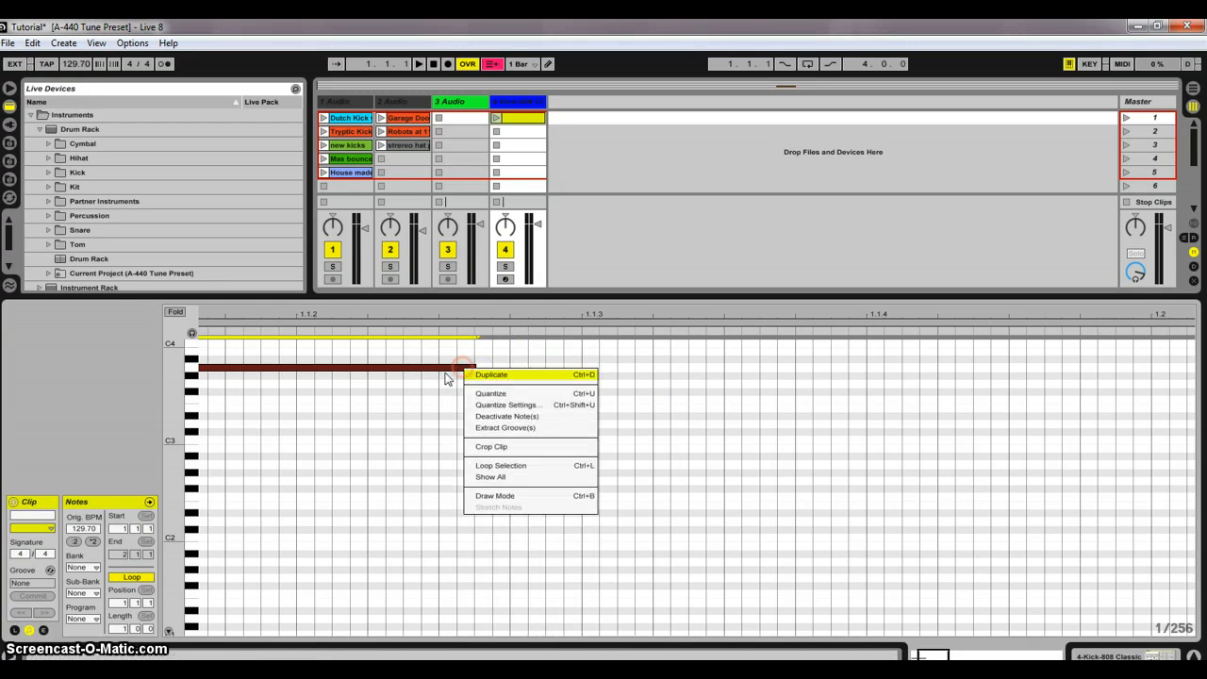
{"action": "left_click", "coordinate": [437, 367]}
{"action": "key", "text": "Delete"}
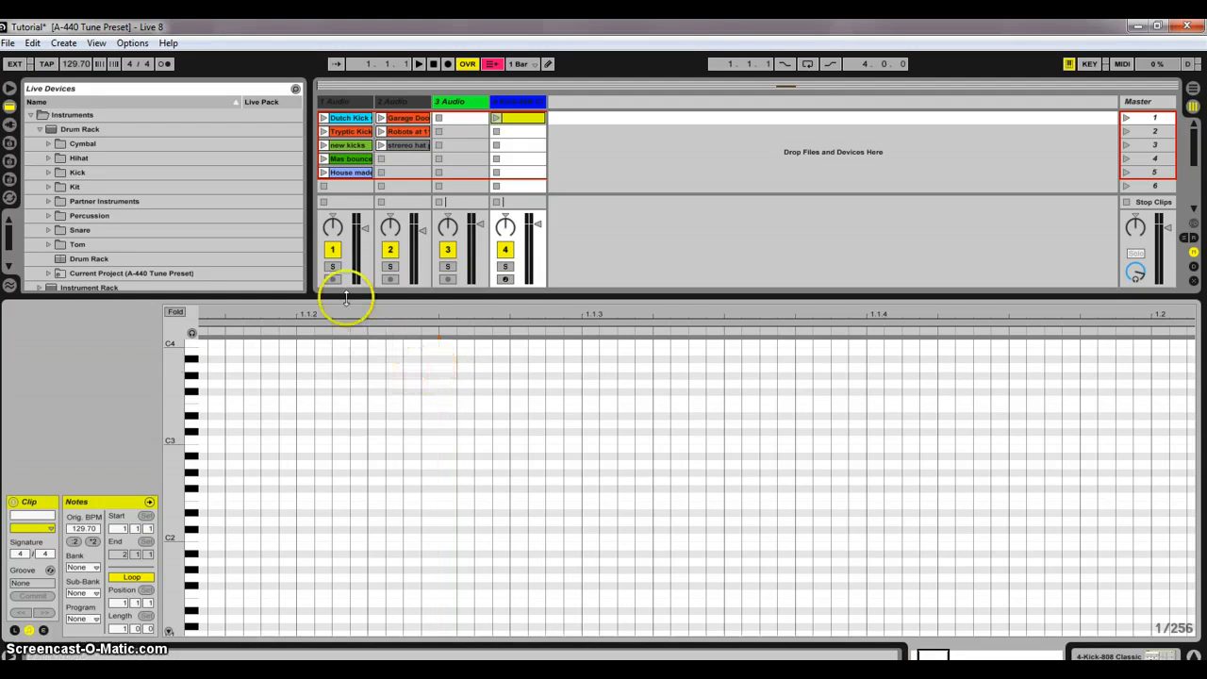
{"action": "left_click_drag", "start_coordinate": [340, 314], "coordinate": [272, 313]}
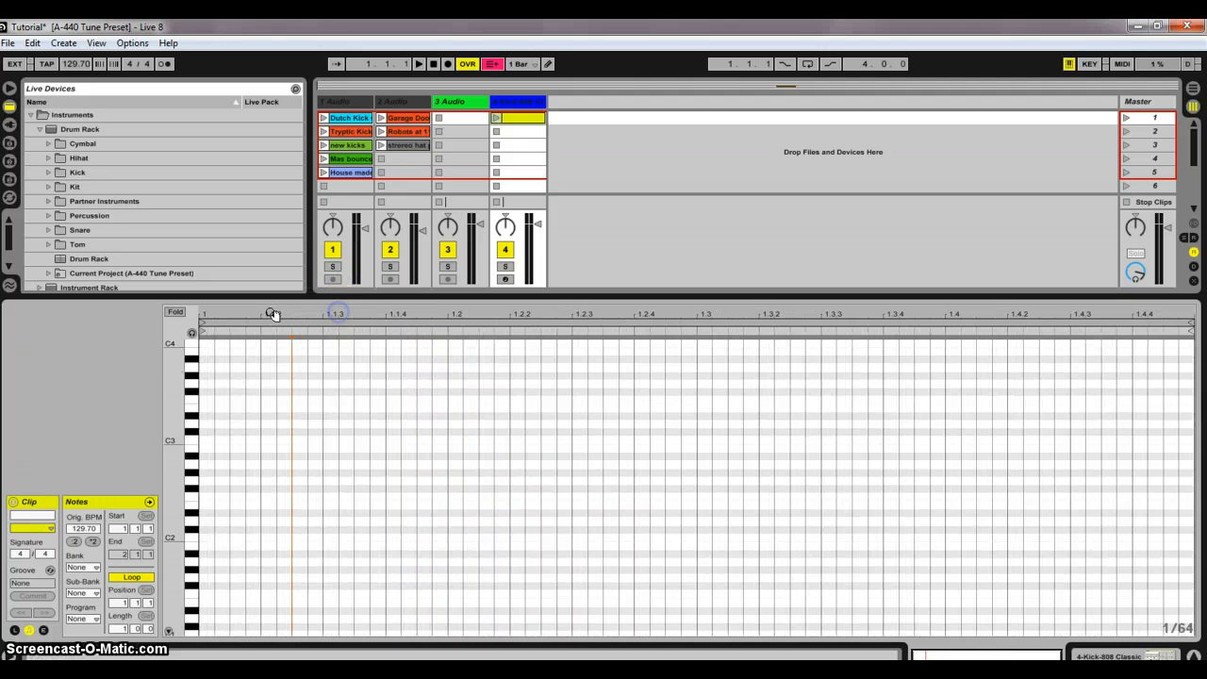
Show the Kick-808 Classic drum rack on track 4 and audition its Kick 808 pad
{"action": "left_click", "coordinate": [519, 101]}
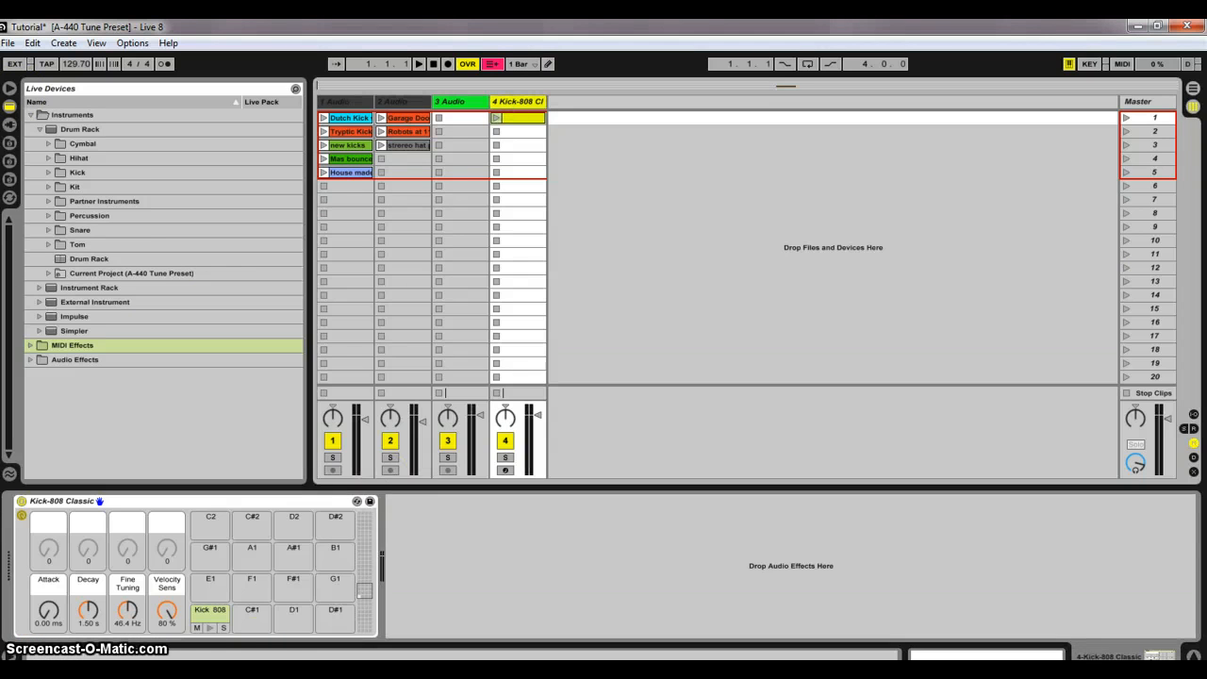
{"action": "left_click", "coordinate": [208, 627]}
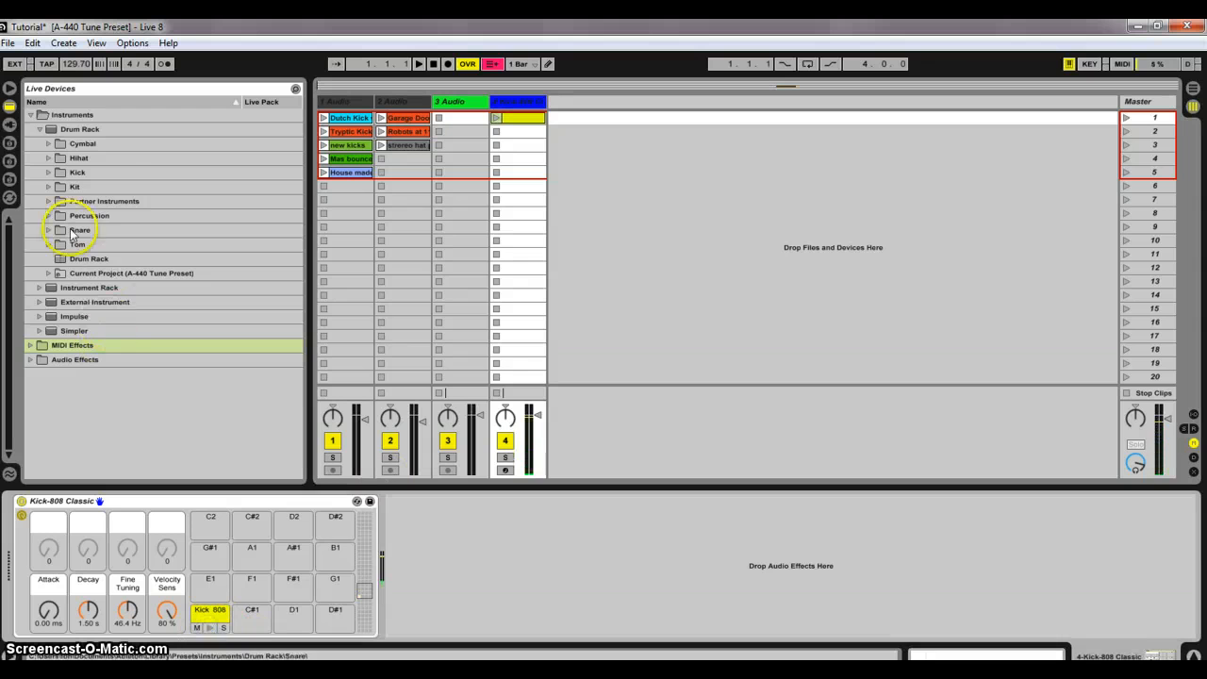
Browse the Drum Rack presets, looking through the Kick and Hihat folders
{"action": "left_click", "coordinate": [37, 130]}
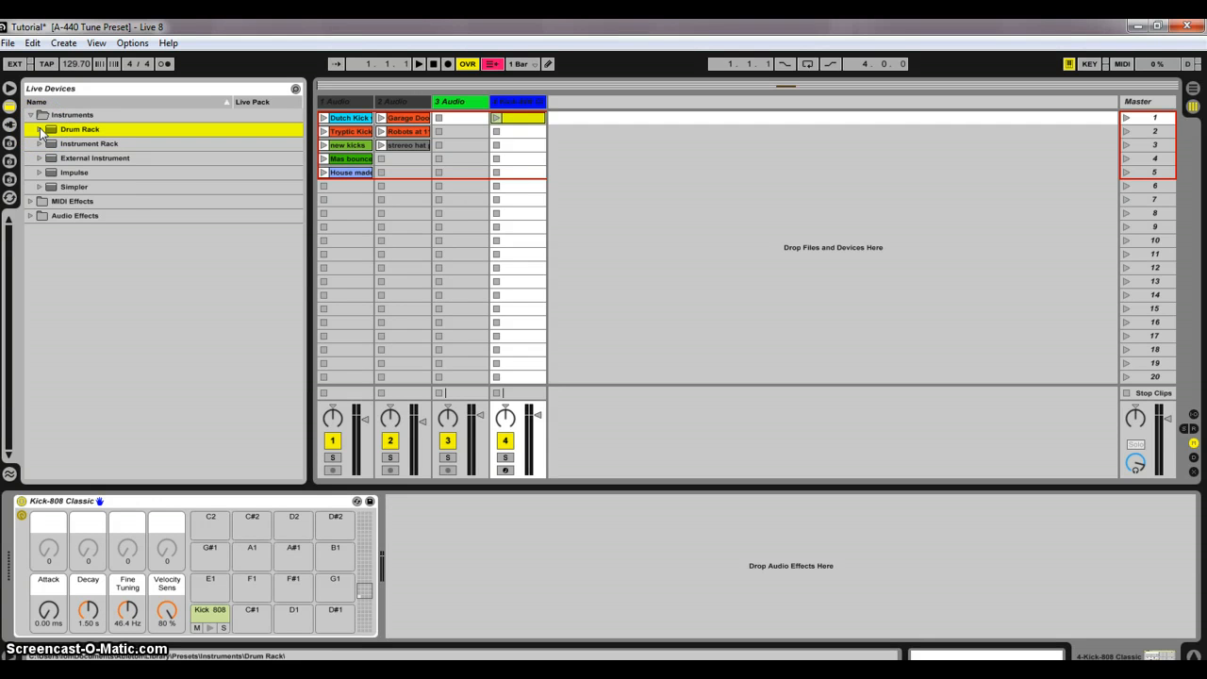
{"action": "left_click", "coordinate": [38, 129]}
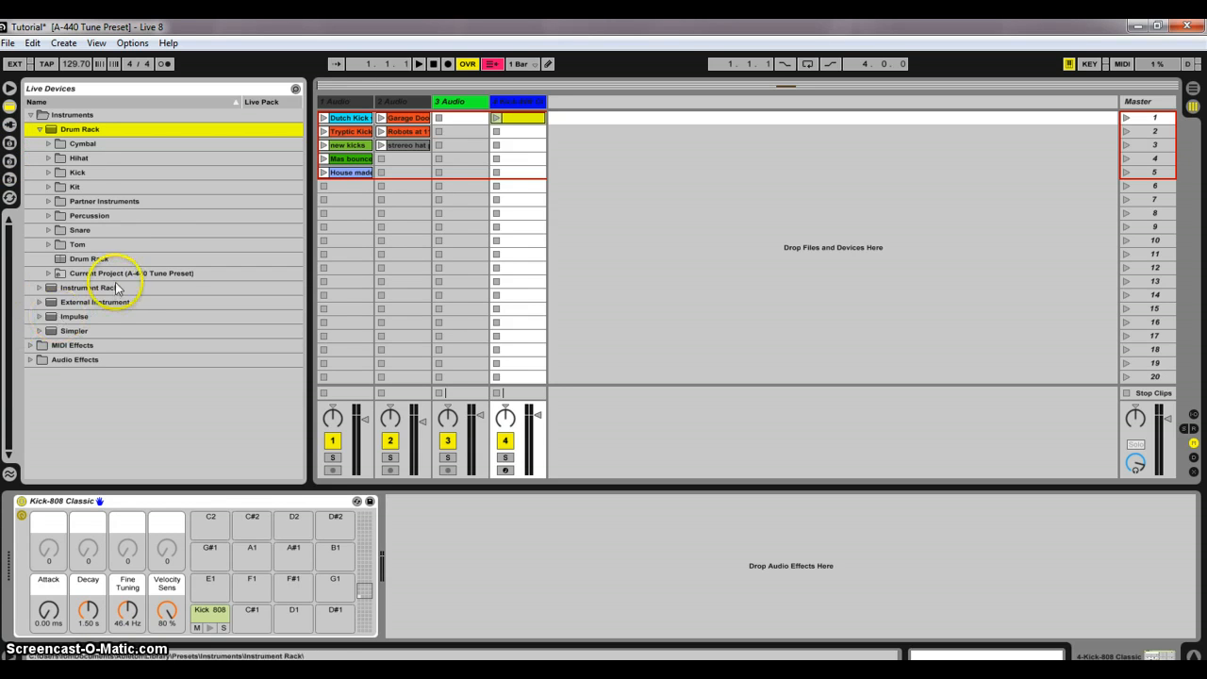
{"action": "left_click", "coordinate": [75, 172]}
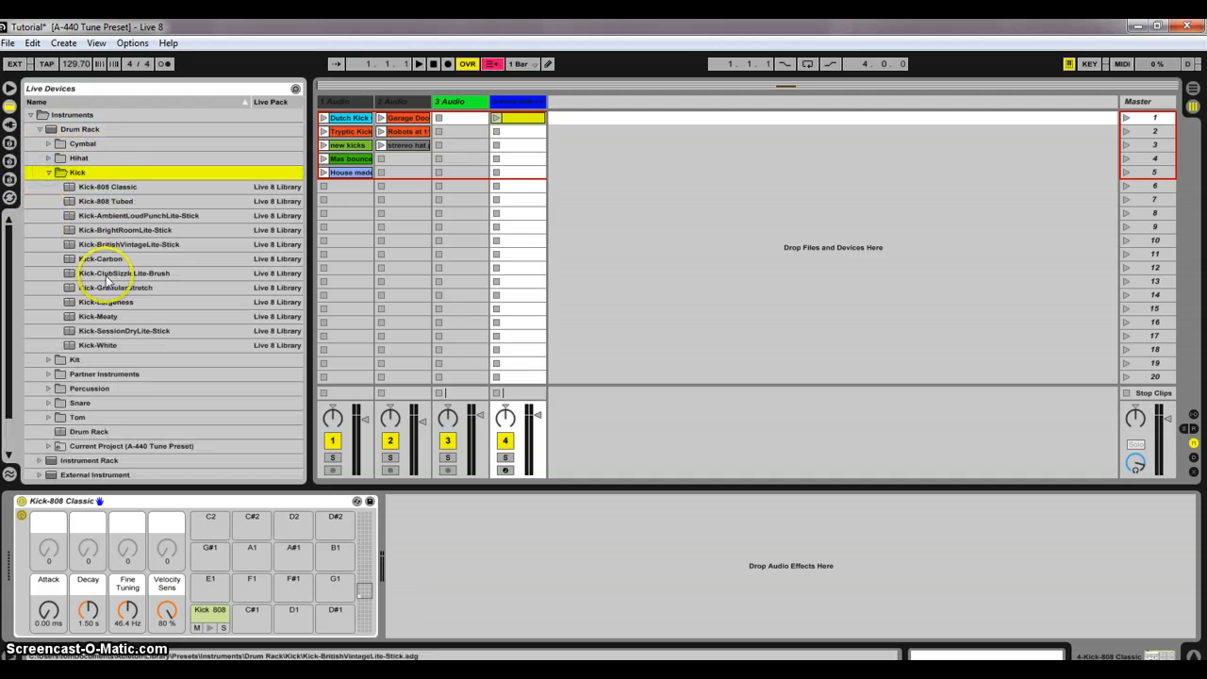
{"action": "left_click", "coordinate": [48, 171]}
{"action": "left_click", "coordinate": [47, 158]}
{"action": "left_click", "coordinate": [47, 157]}
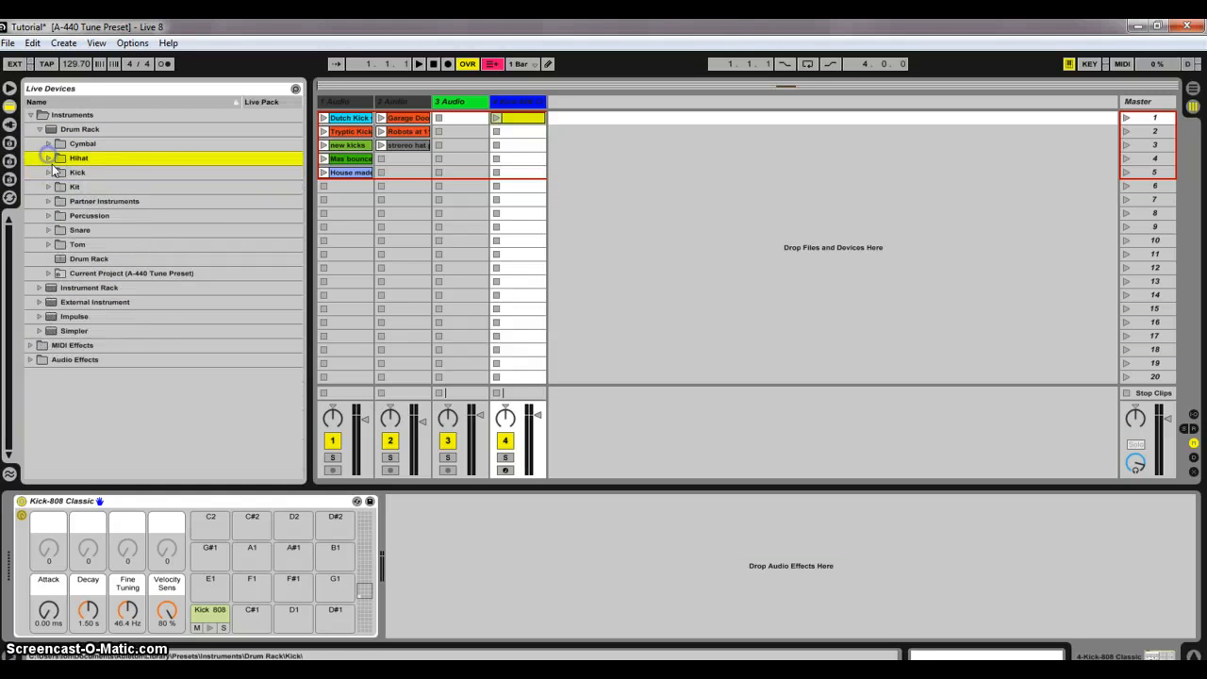
{"action": "left_click", "coordinate": [45, 158]}
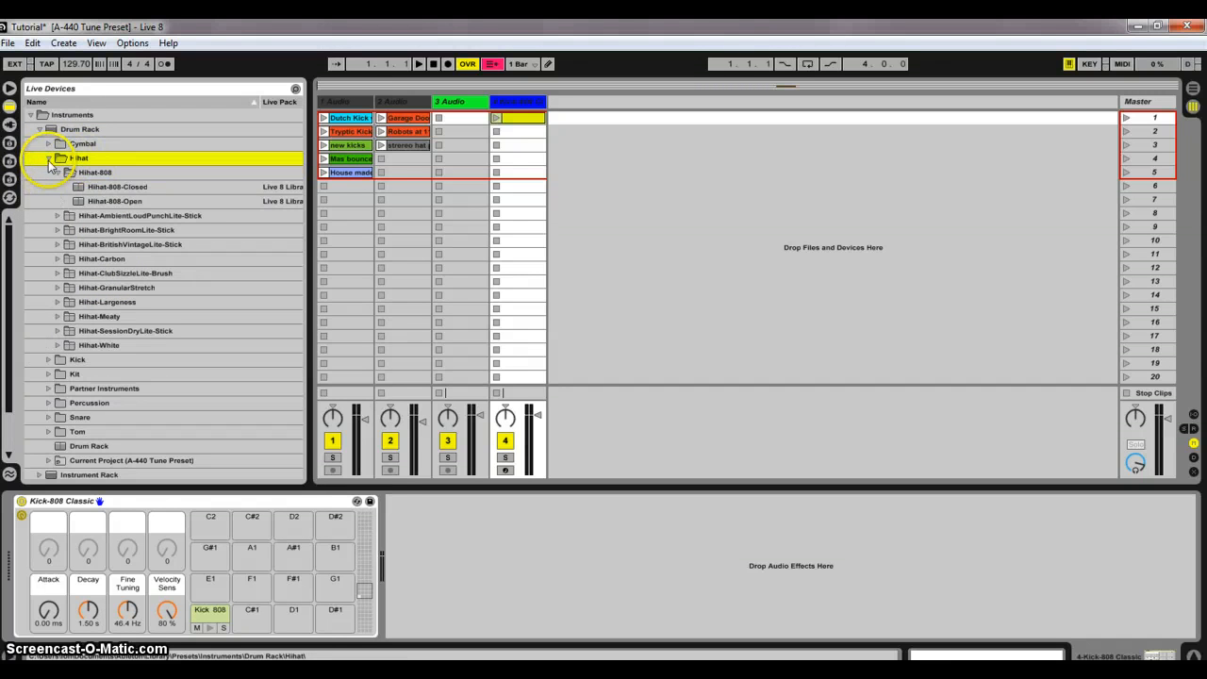
{"action": "left_click", "coordinate": [48, 158]}
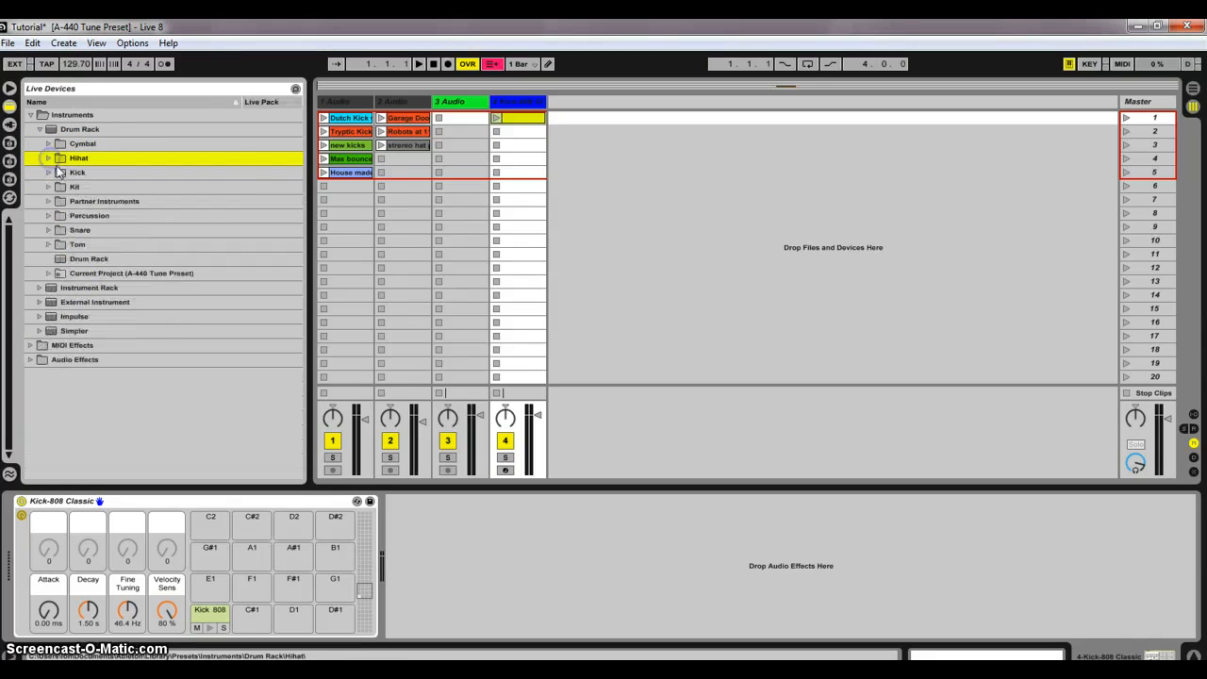
Load the Hihat-808-Closed preset from the Hihat-808 folder onto a new track and audition its hi-hat pad
{"action": "left_click", "coordinate": [48, 158]}
{"action": "left_click", "coordinate": [58, 174]}
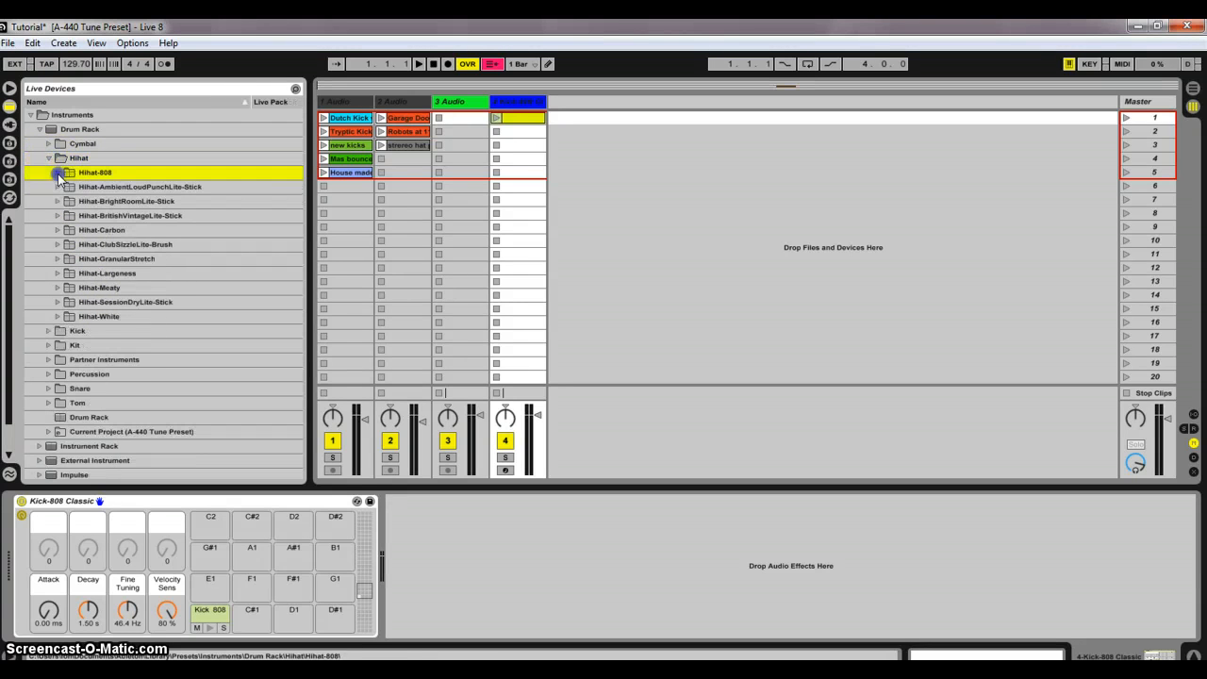
{"action": "left_click", "coordinate": [58, 173]}
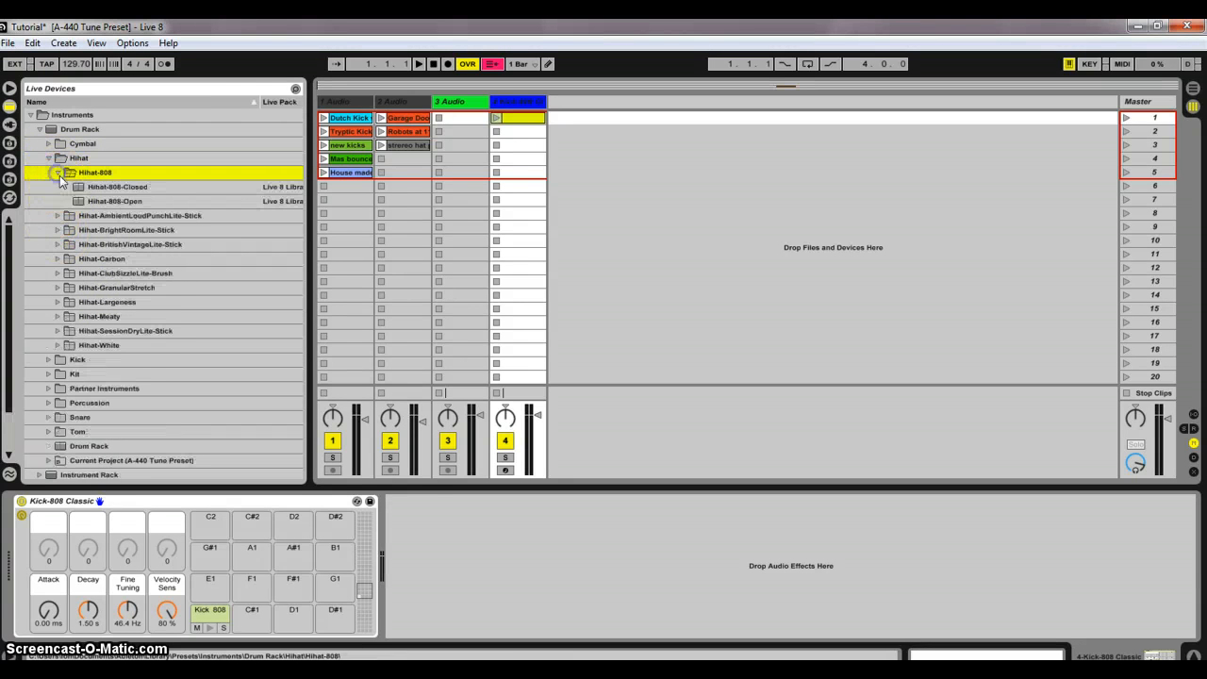
{"action": "left_click_drag", "start_coordinate": [92, 193], "coordinate": [600, 136]}
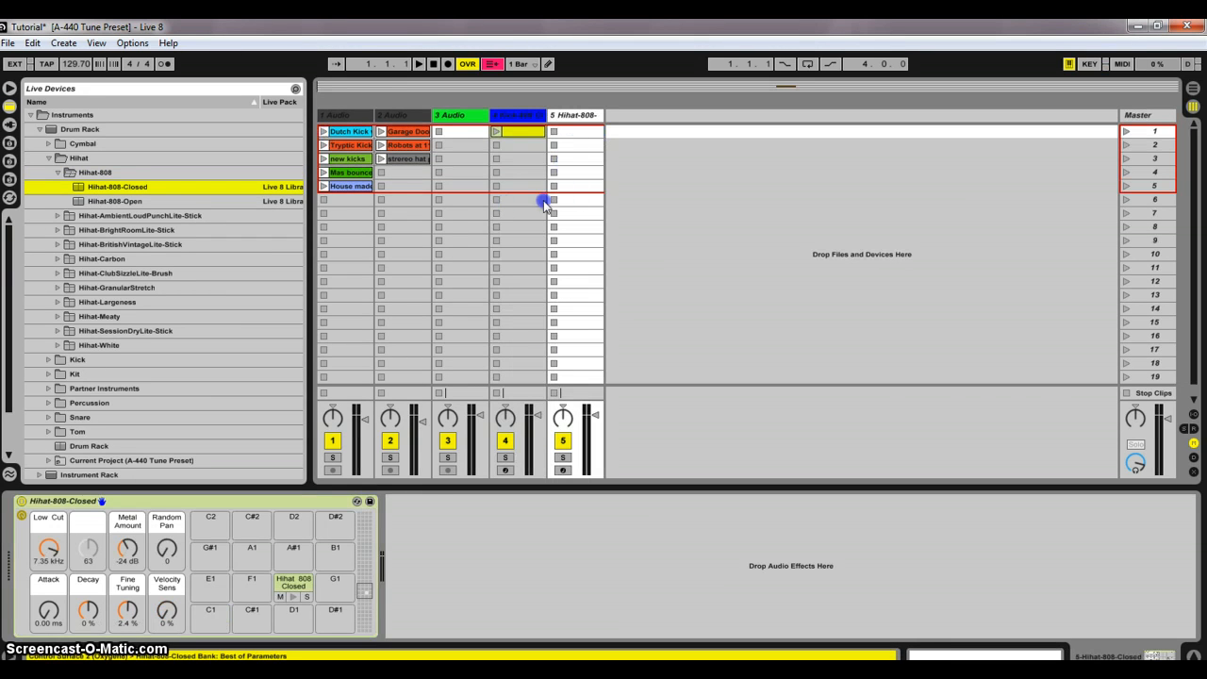
{"action": "left_click", "coordinate": [291, 589]}
Cut the Hihat-808 track from the set and audition the Kick 808 pad on track 4, leaving the Hihat folder collapsed
{"action": "right_click", "coordinate": [571, 116]}
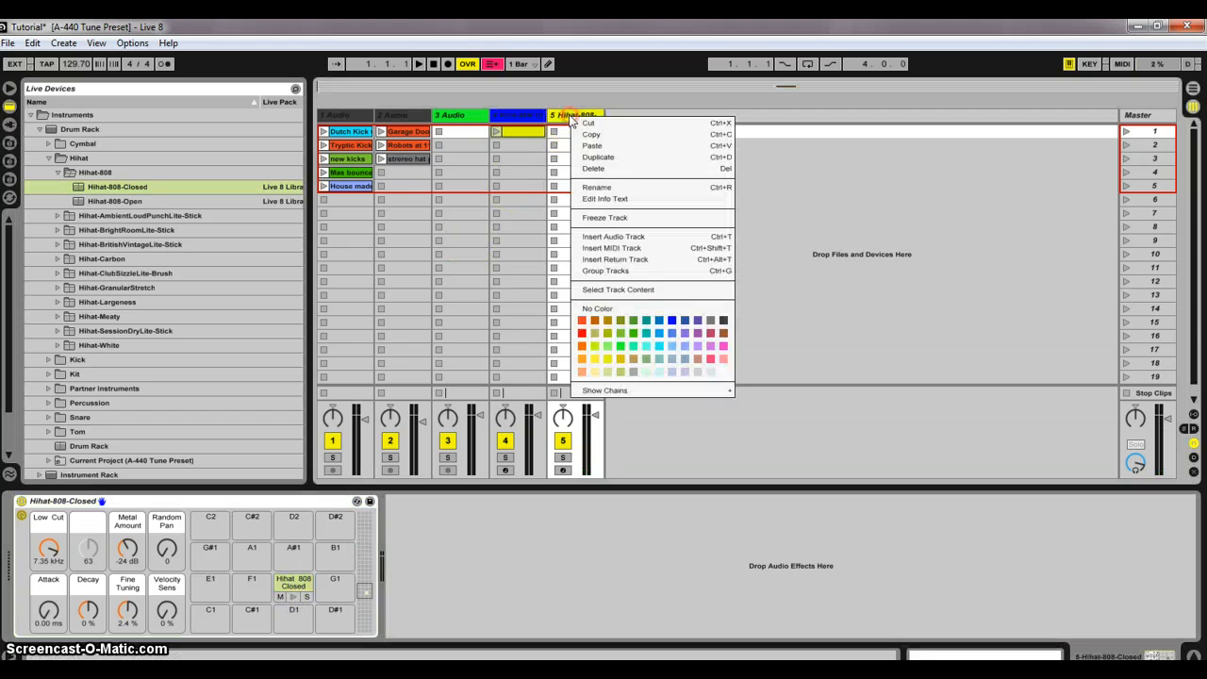
{"action": "left_click", "coordinate": [578, 125]}
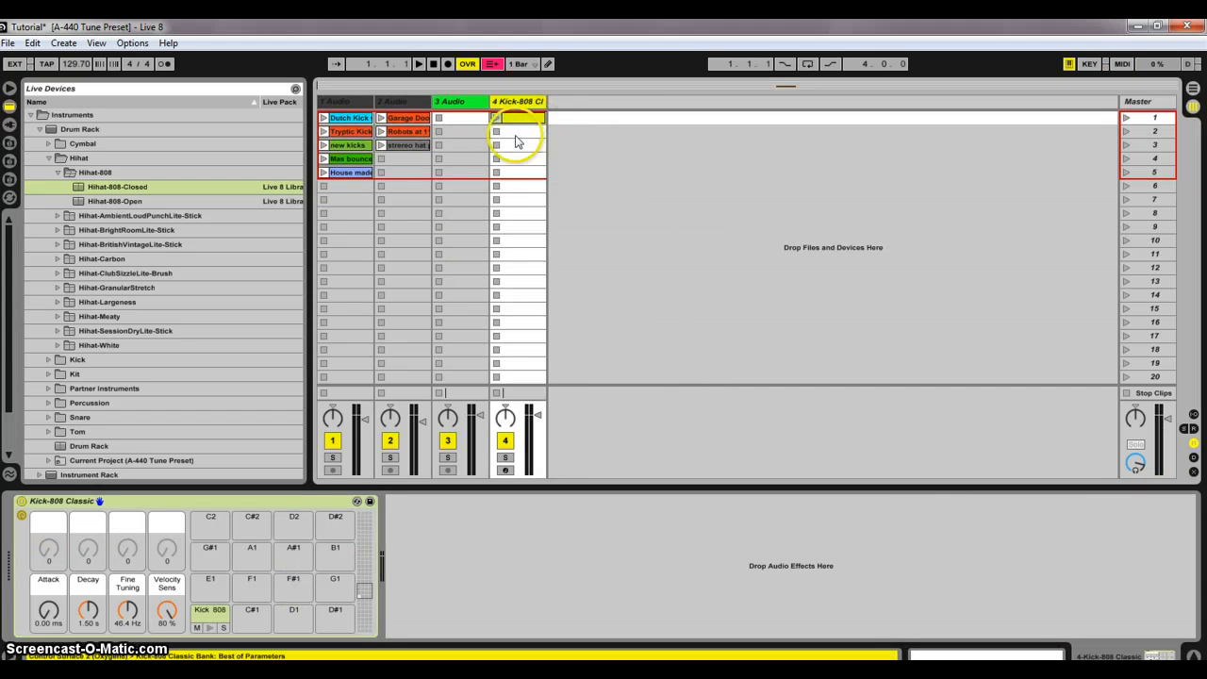
{"action": "left_click", "coordinate": [209, 624]}
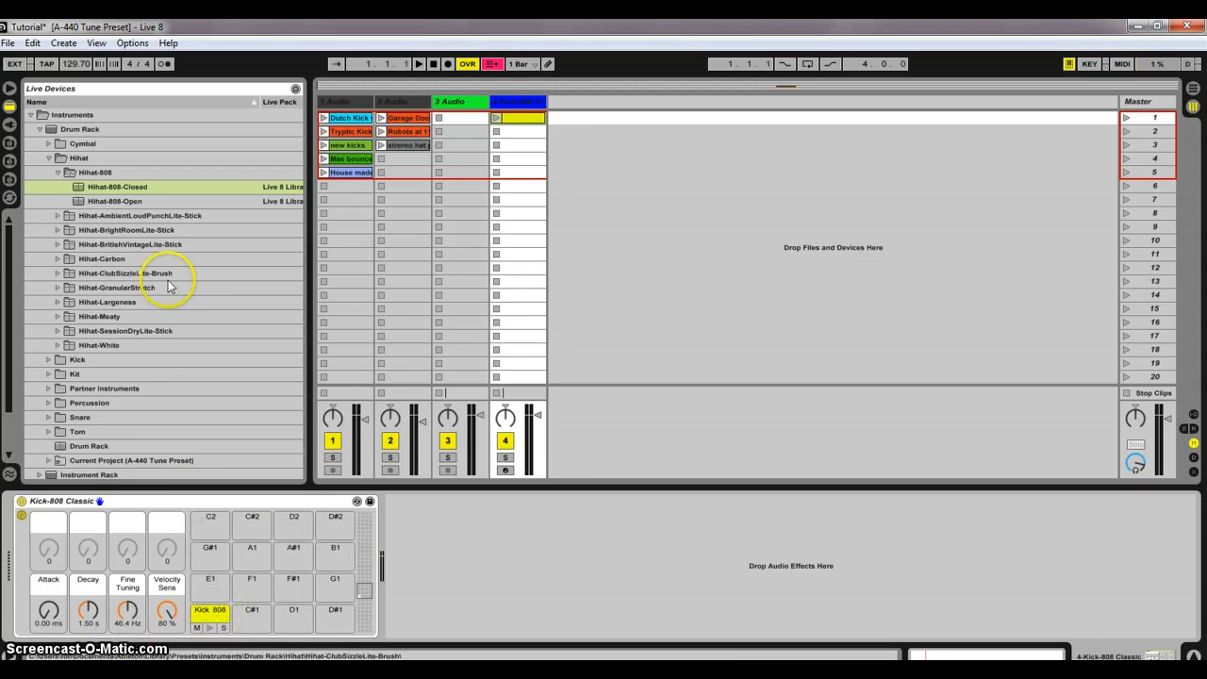
{"action": "left_click", "coordinate": [48, 157]}
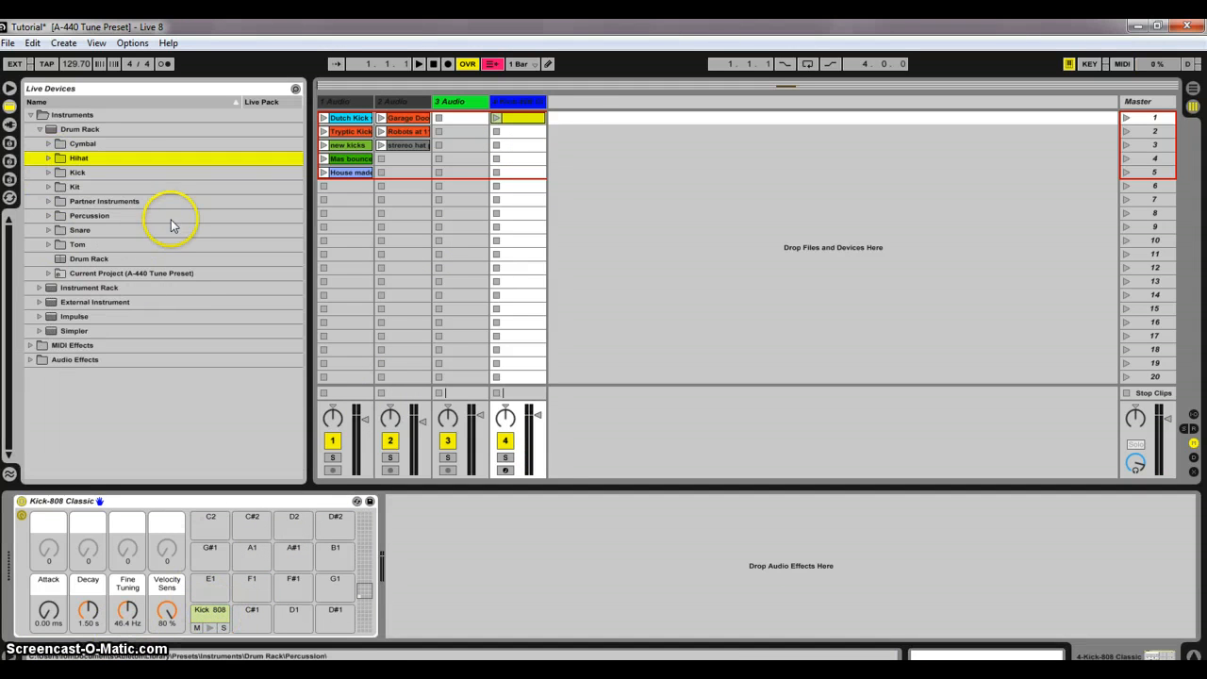
Delete the MIDI clip from the first slot of the Kick-808 Classic track
{"action": "right_click", "coordinate": [531, 121]}
{"action": "left_click", "coordinate": [545, 127]}
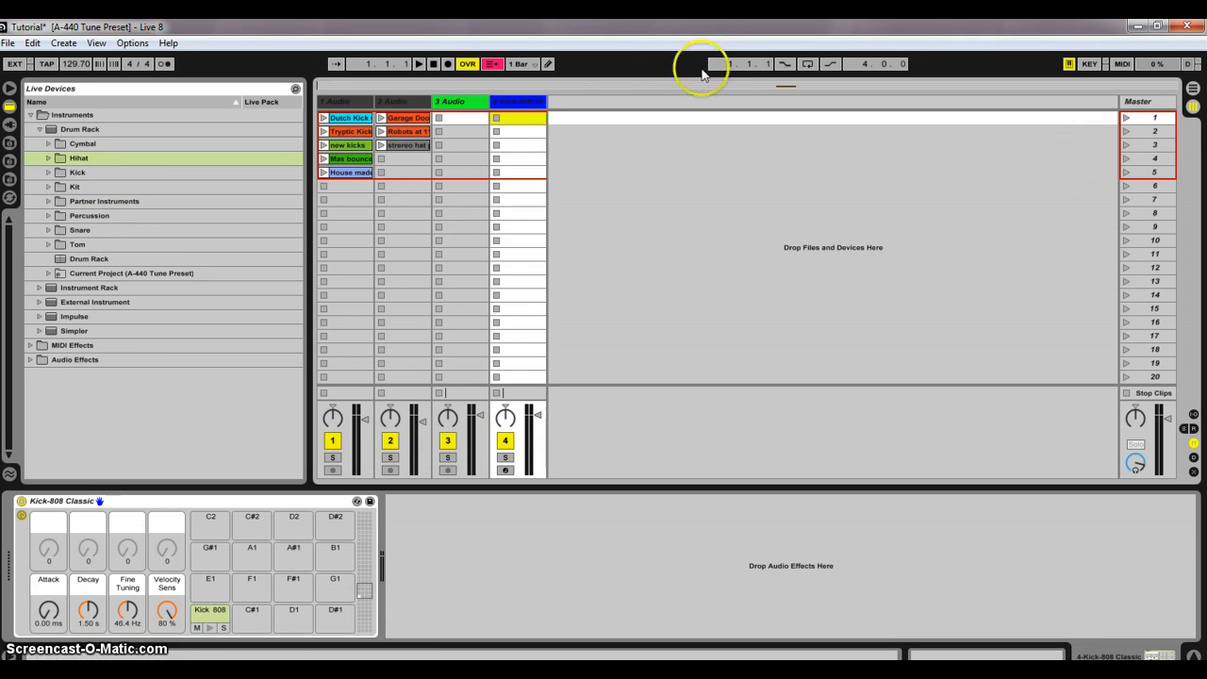
{"action": "right_click", "coordinate": [514, 101]}
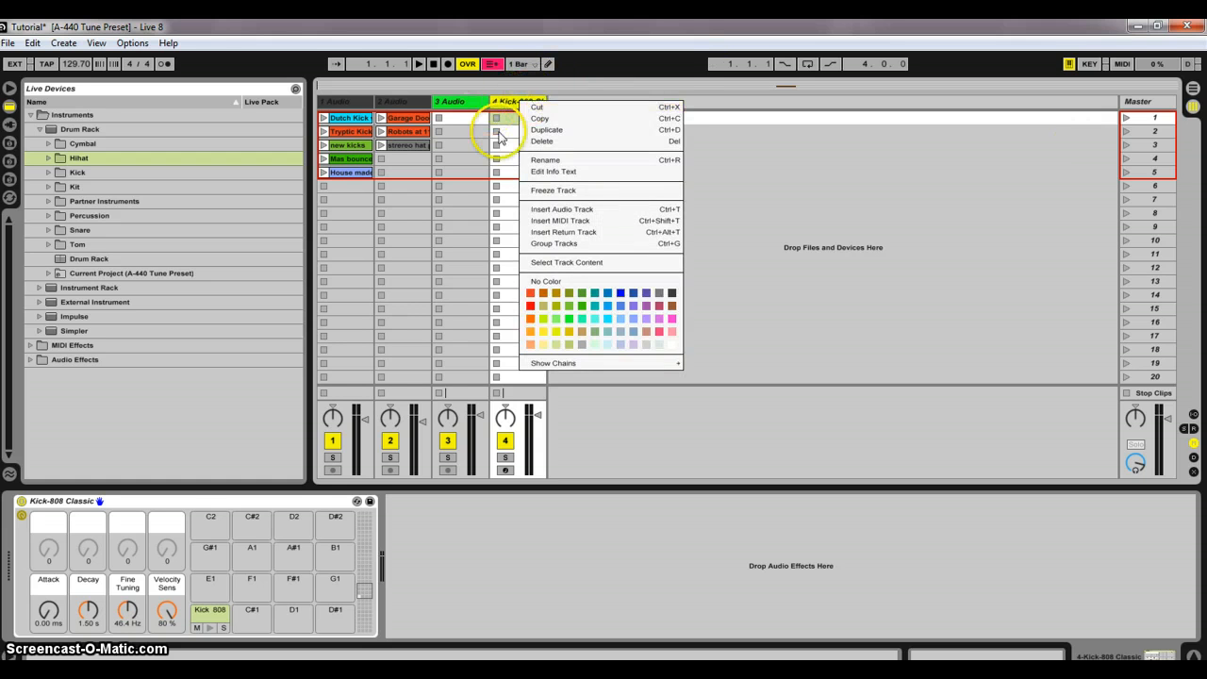
{"action": "left_click", "coordinate": [500, 137]}
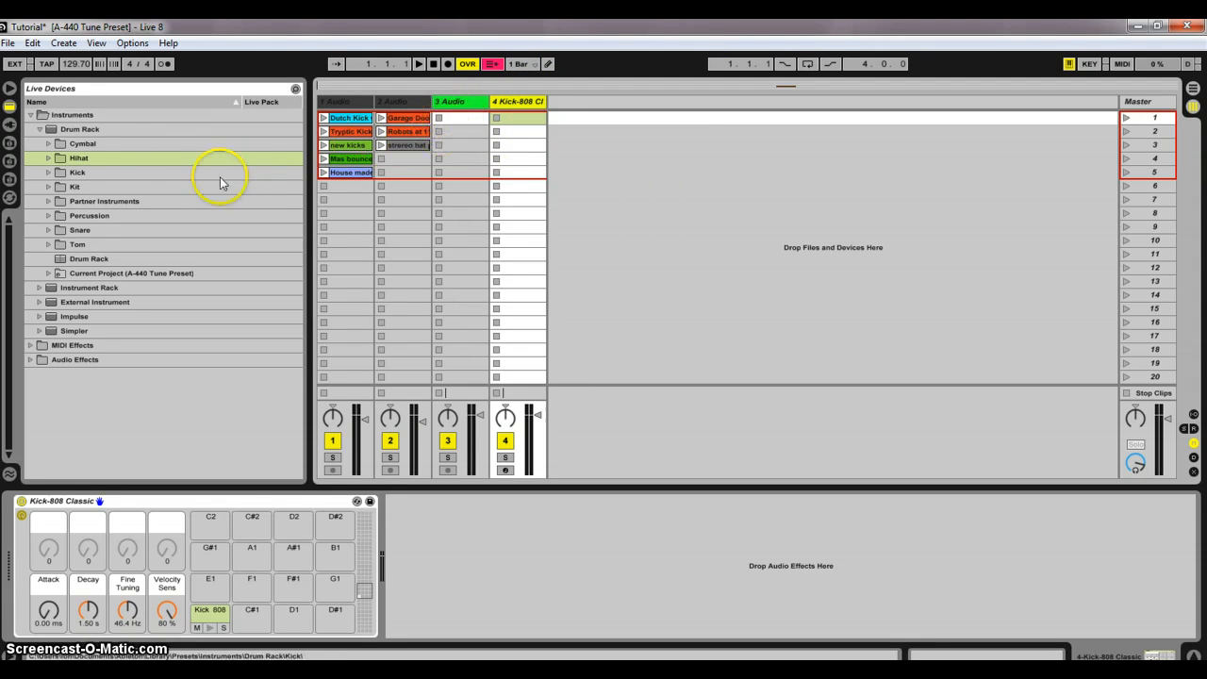
Collapse the Drum Rack presets and load an empty Simpler instrument onto a new MIDI track
{"action": "left_click", "coordinate": [41, 132]}
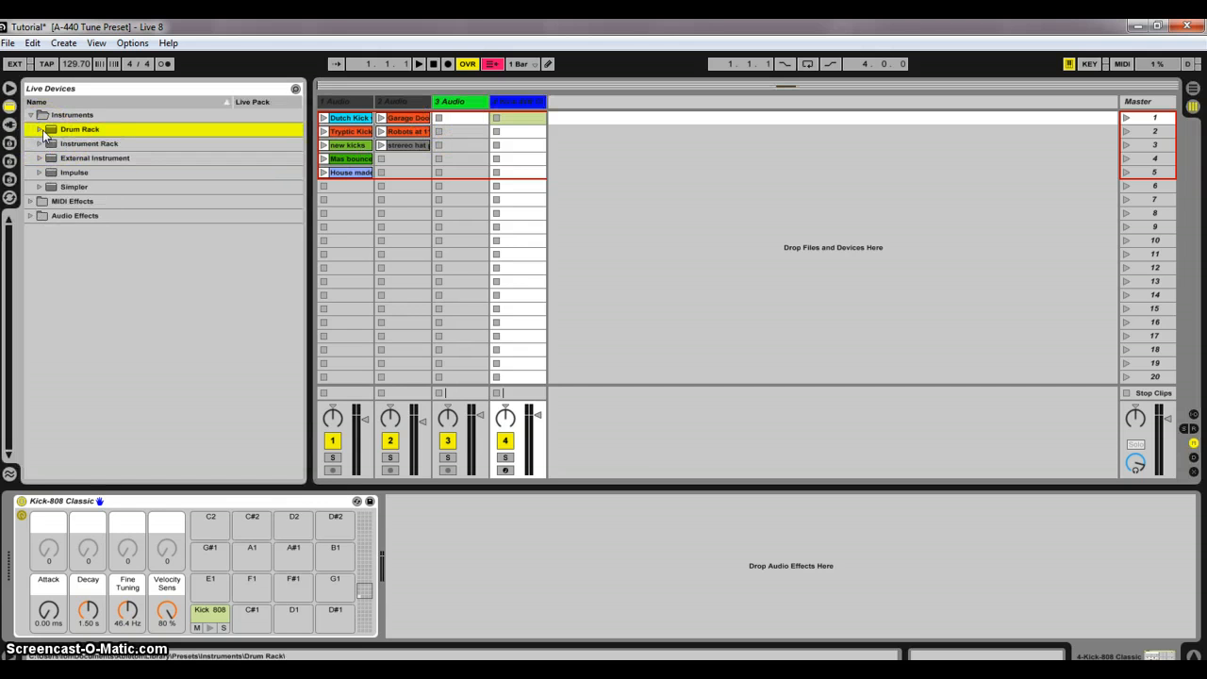
{"action": "left_click", "coordinate": [54, 190]}
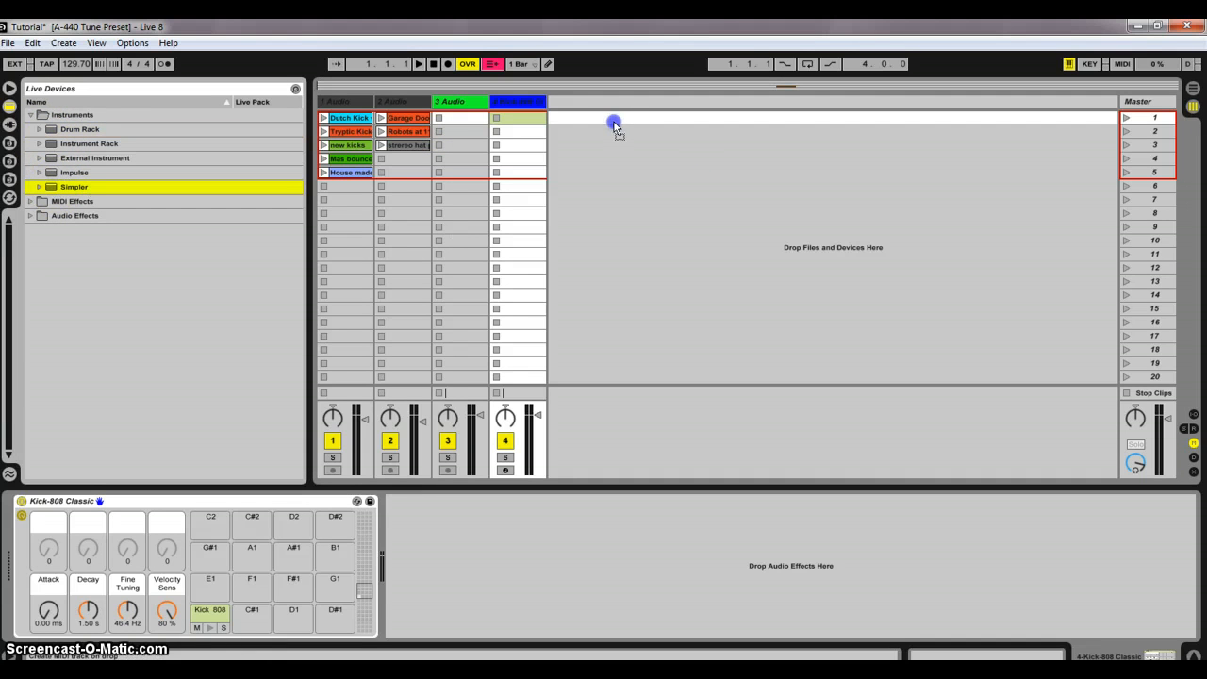
{"action": "left_click_drag", "start_coordinate": [600, 113], "coordinate": [600, 113]}
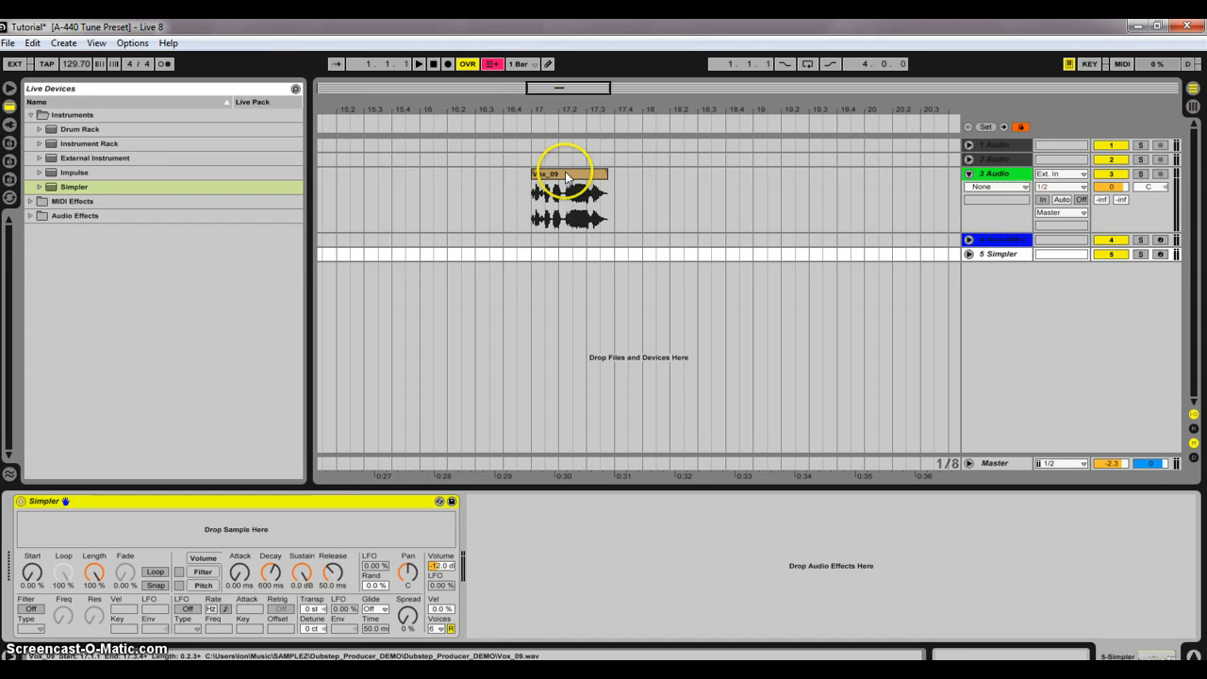
In the Arrangement View, return playback to the arrangement and audition the Vox_09 clip on track 3
{"action": "left_click", "coordinate": [499, 65]}
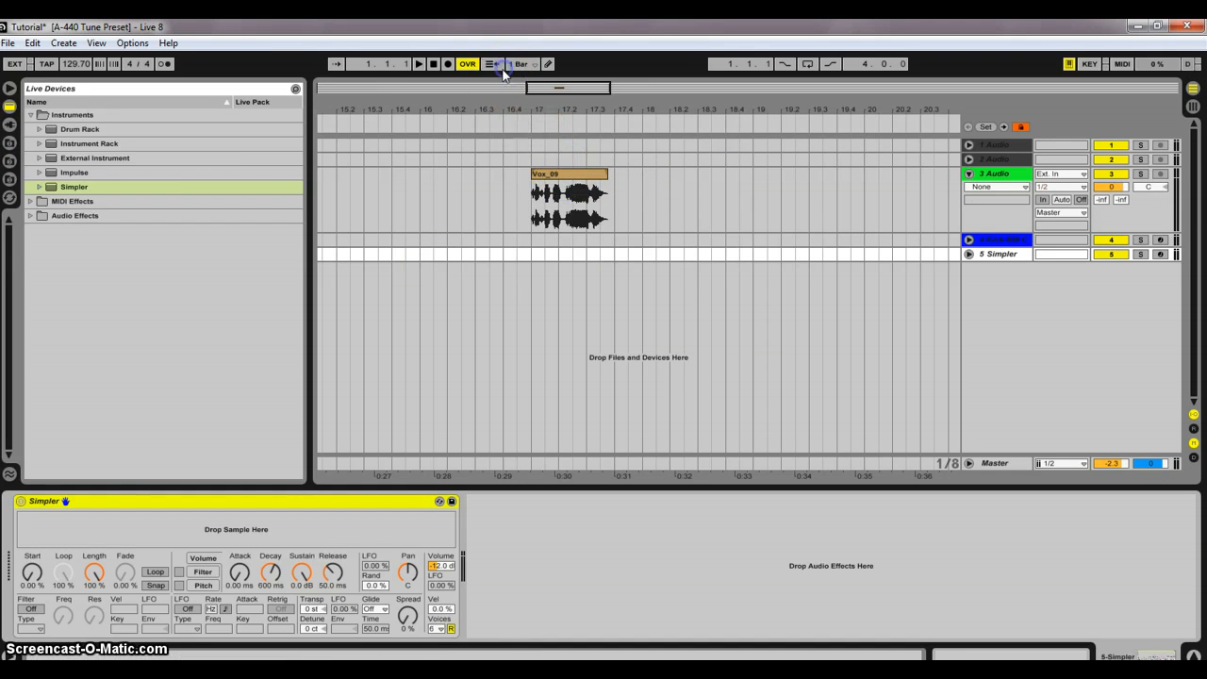
{"action": "left_click", "coordinate": [524, 123]}
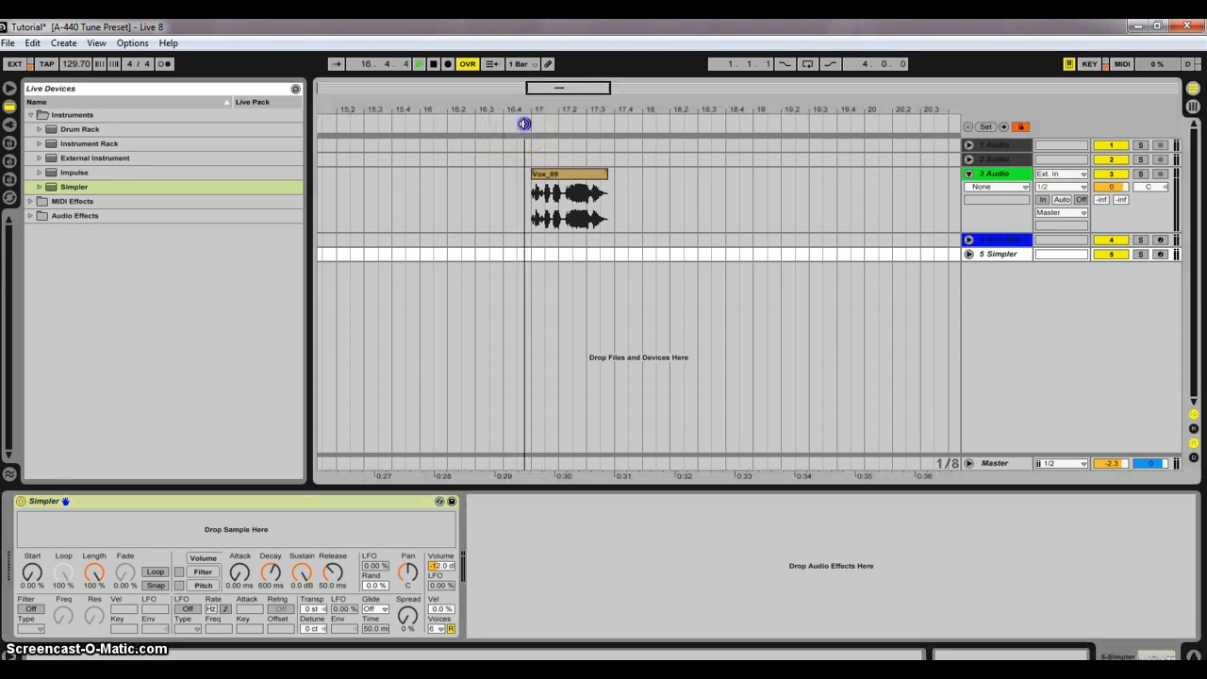
{"action": "left_click", "coordinate": [433, 64]}
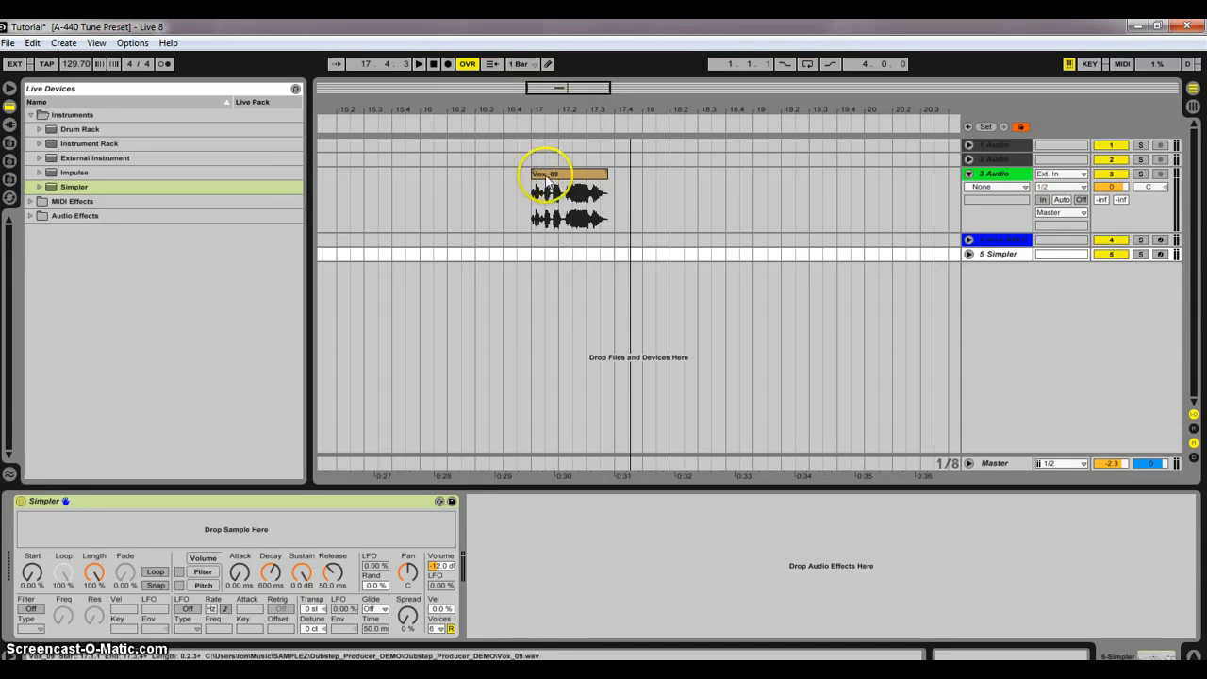
{"action": "mouse_move", "coordinate": [547, 175]}
{"action": "left_mouse_down"}
{"action": "mouse_move", "coordinate": [495, 297]}
{"action": "mouse_move", "coordinate": [585, 455]}
{"action": "mouse_move", "coordinate": [559, 209]}
{"action": "left_mouse_up"}
{"action": "left_click", "coordinate": [559, 207]}
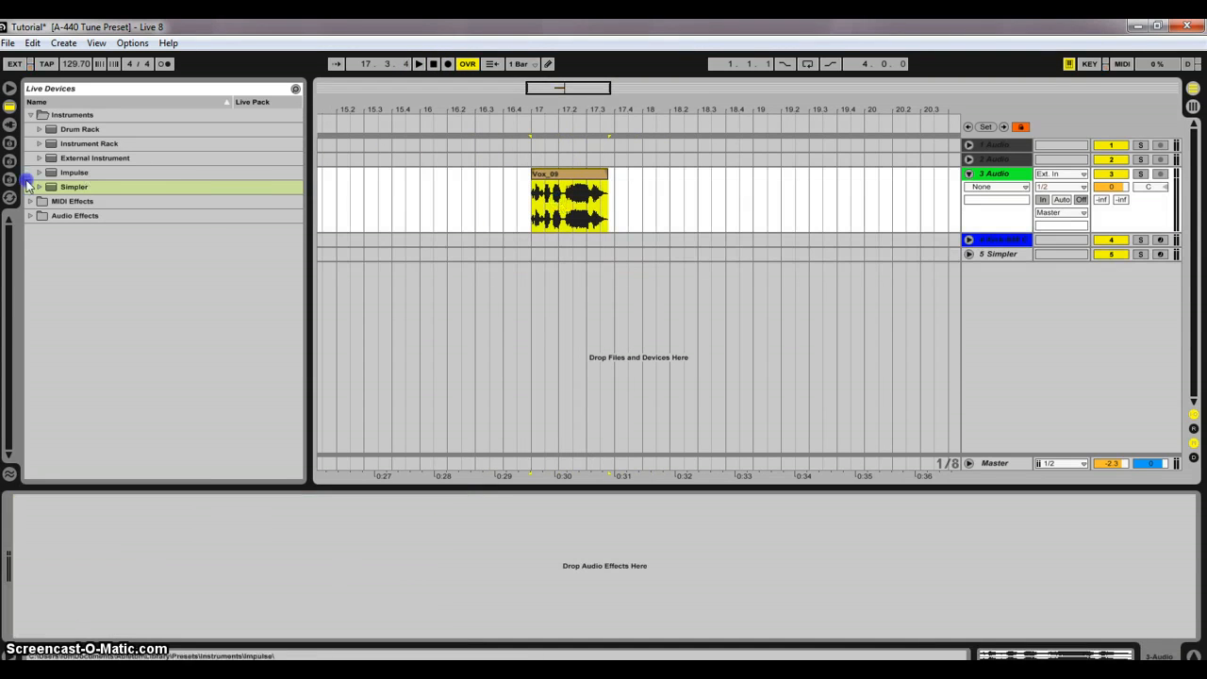
Look through the library and workspace file browsers down to the drum folders inside the SAMPLEZ music folder
{"action": "left_click", "coordinate": [8, 144]}
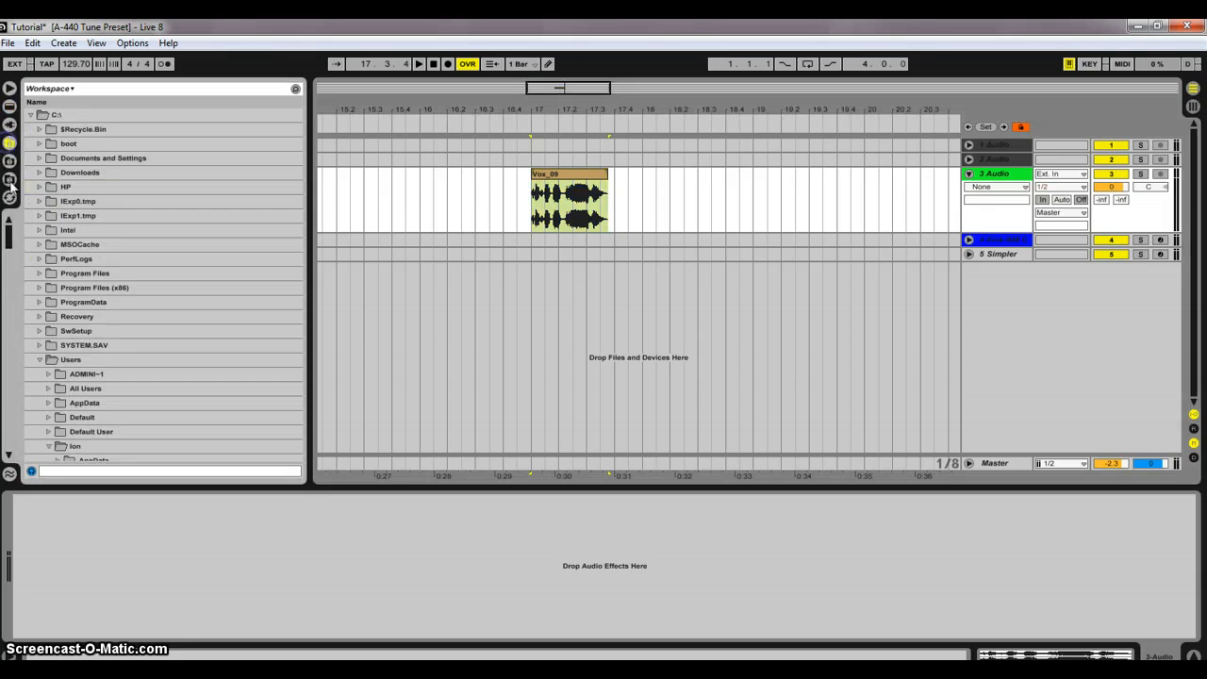
{"action": "left_click", "coordinate": [9, 162]}
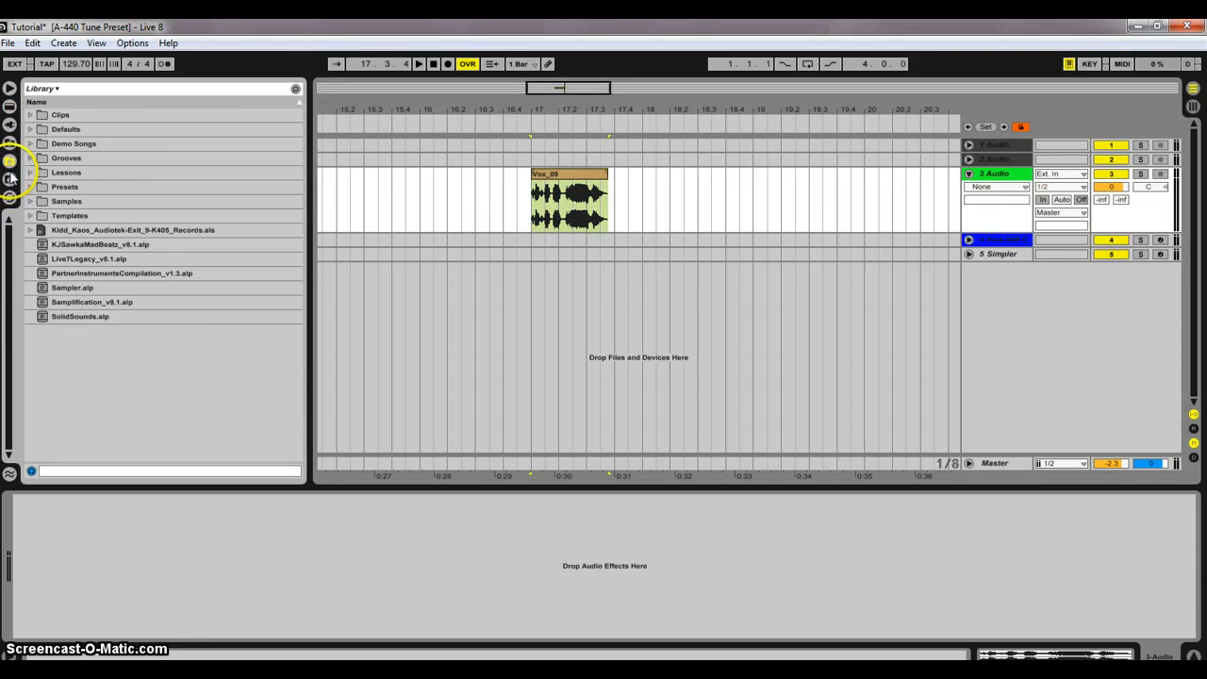
{"action": "left_click", "coordinate": [9, 179]}
{"action": "left_click", "coordinate": [9, 143]}
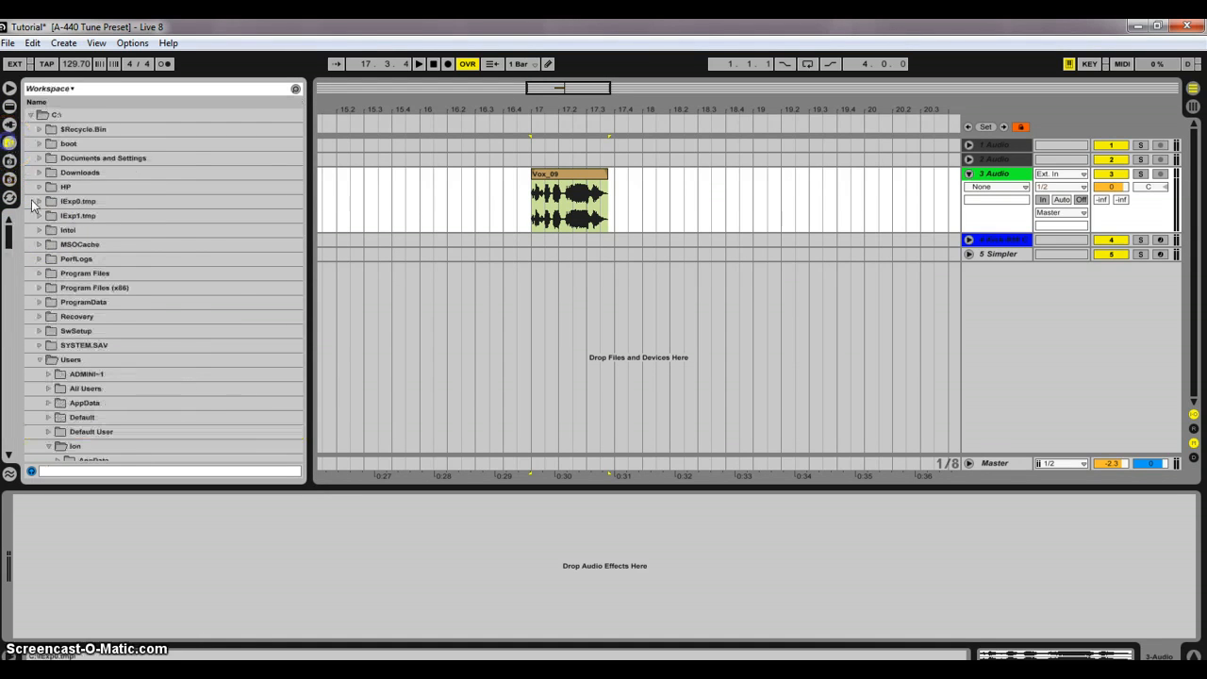
{"action": "scroll", "coordinate": [81, 292], "scroll_direction": "down", "scroll_amount": 6}
{"action": "scroll", "coordinate": [47, 226], "scroll_direction": "down", "scroll_amount": 12}
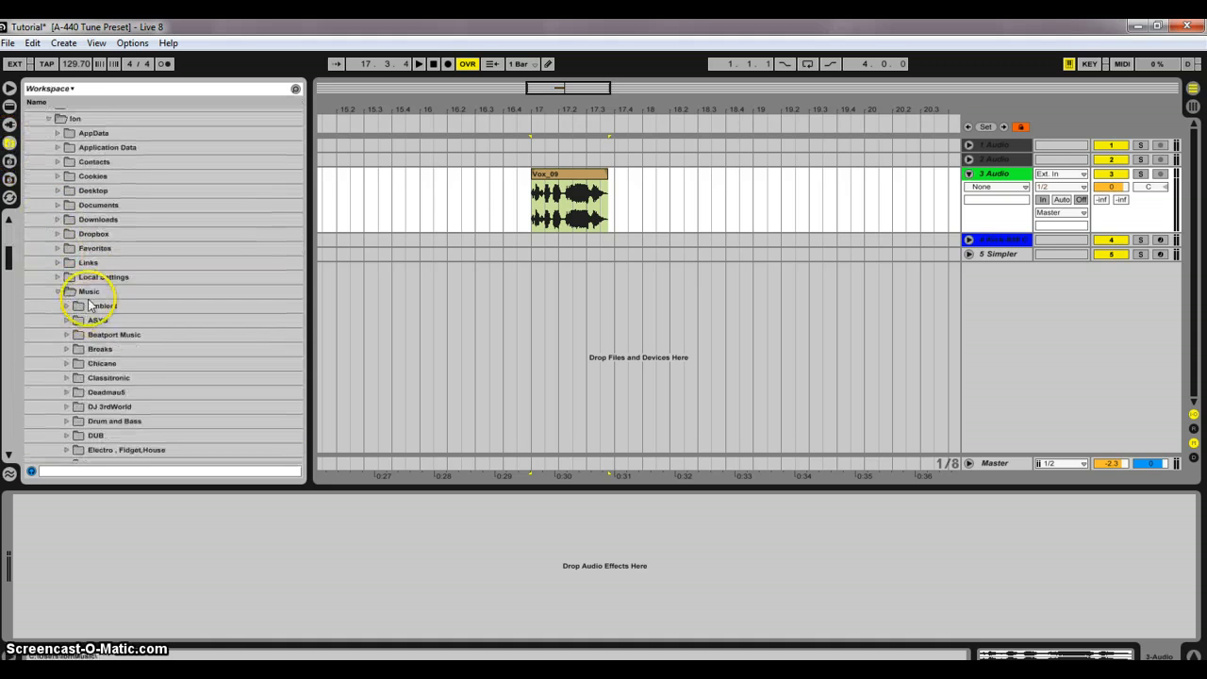
{"action": "scroll", "coordinate": [99, 330], "scroll_direction": "down", "scroll_amount": 10}
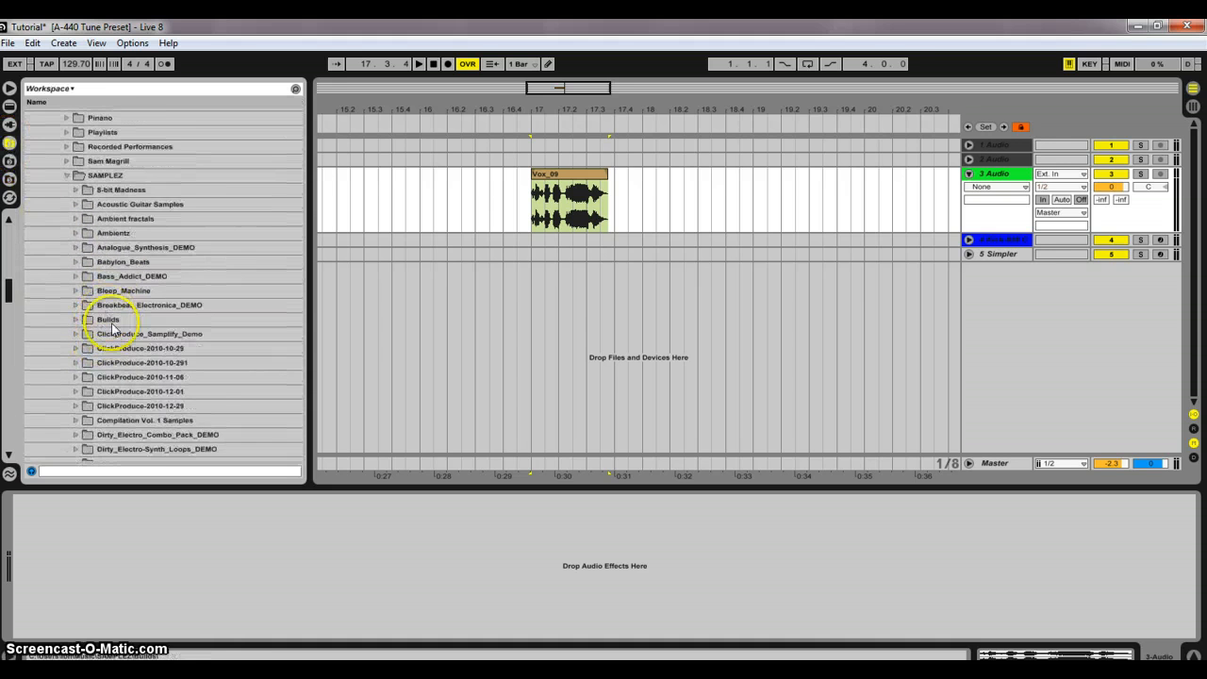
{"action": "scroll", "coordinate": [117, 319], "scroll_direction": "down", "scroll_amount": 3}
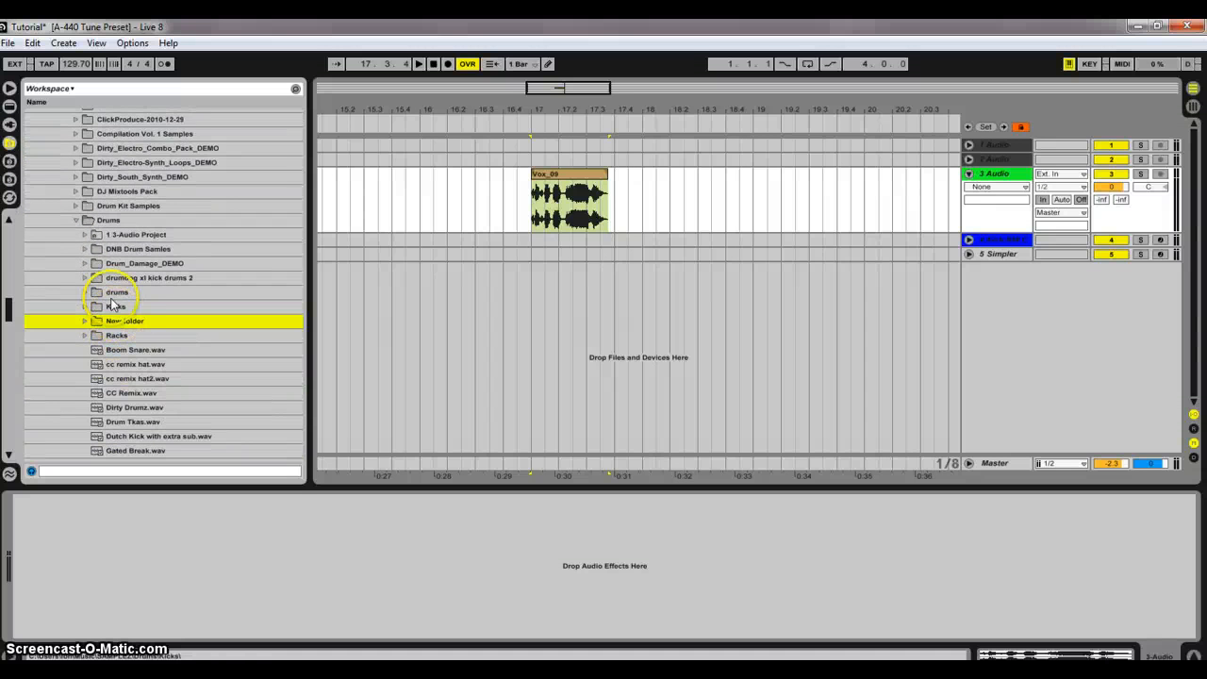
Collapse the Drums folder and look through the Dubstep_Nation demo samples and the neighbouring sample pack folders
{"action": "scroll", "coordinate": [115, 297], "scroll_direction": "up", "scroll_amount": 5}
{"action": "left_click", "coordinate": [76, 289]}
{"action": "scroll", "coordinate": [83, 309], "scroll_direction": "down", "scroll_amount": 6}
{"action": "scroll", "coordinate": [83, 311], "scroll_direction": "down", "scroll_amount": 3}
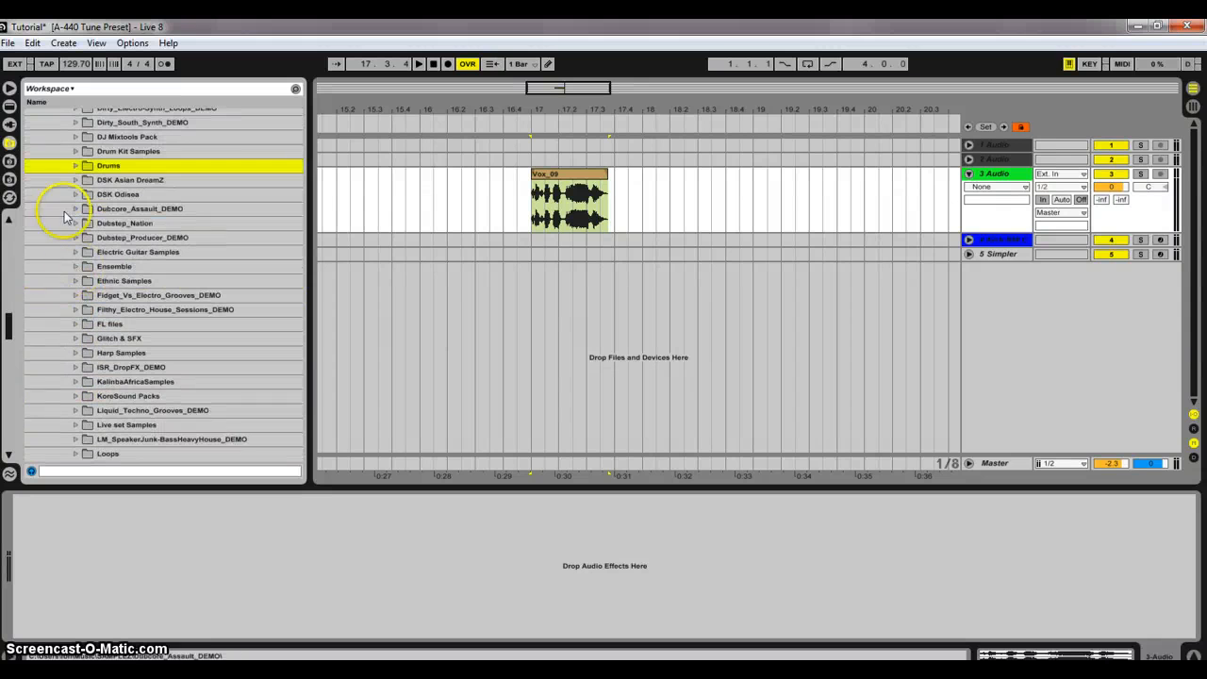
{"action": "left_click", "coordinate": [77, 222]}
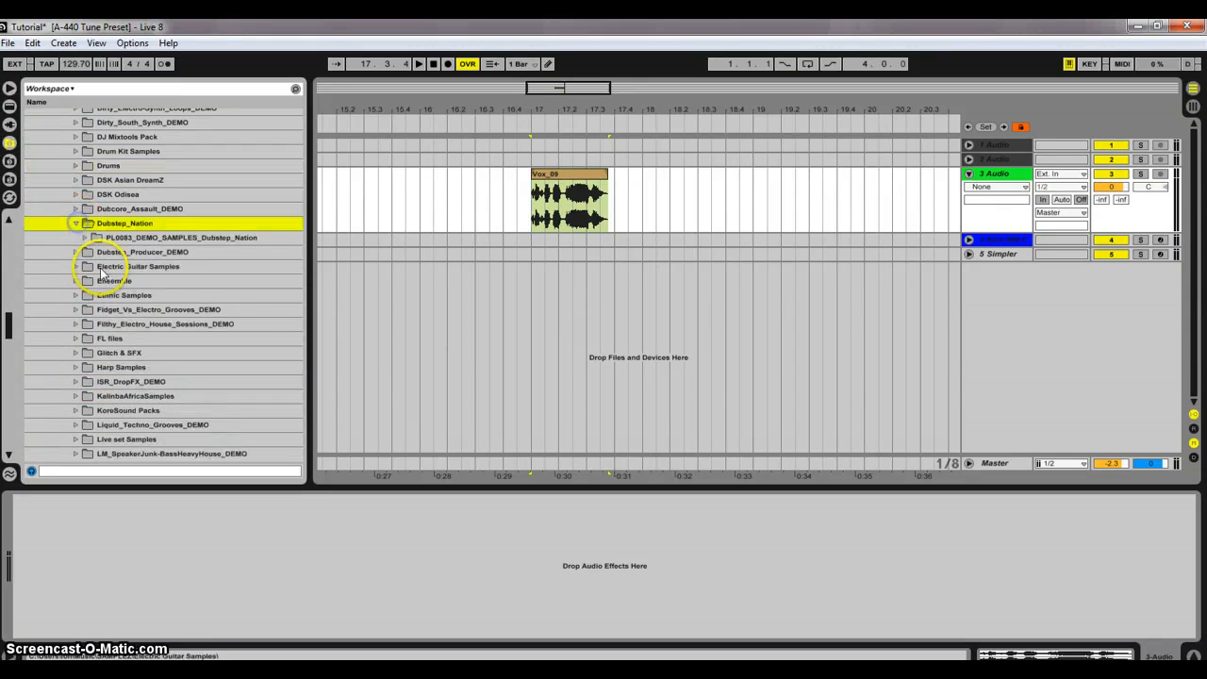
{"action": "left_click", "coordinate": [77, 222]}
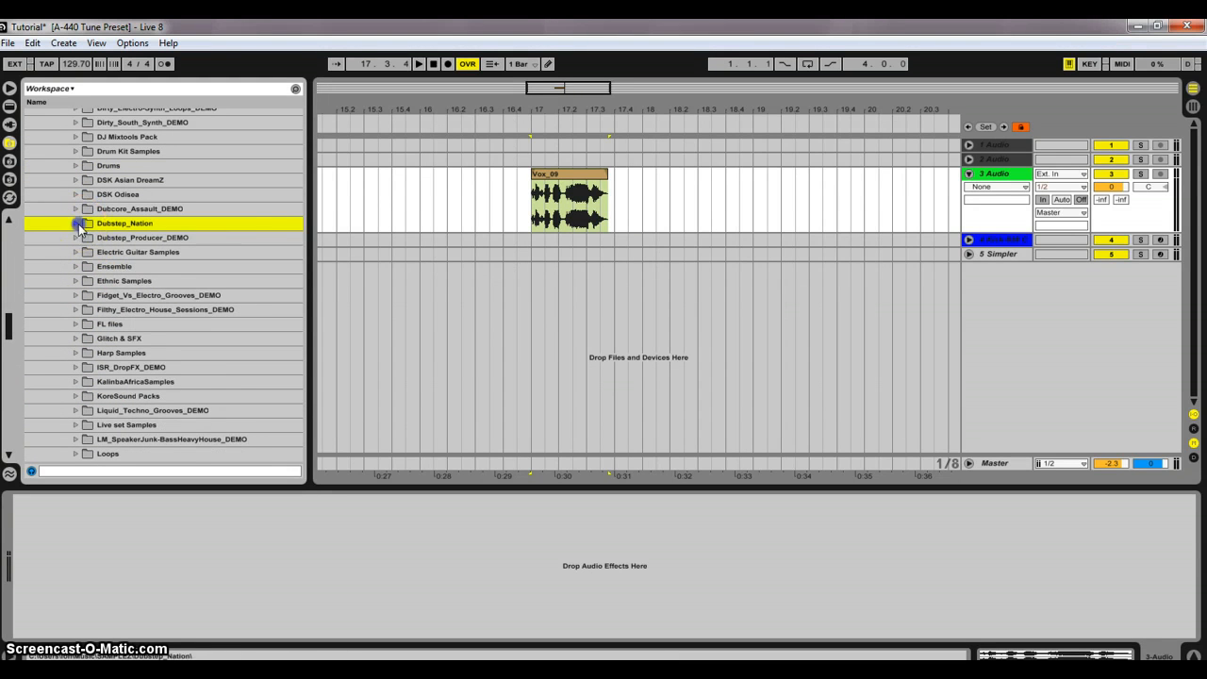
{"action": "left_click", "coordinate": [77, 223]}
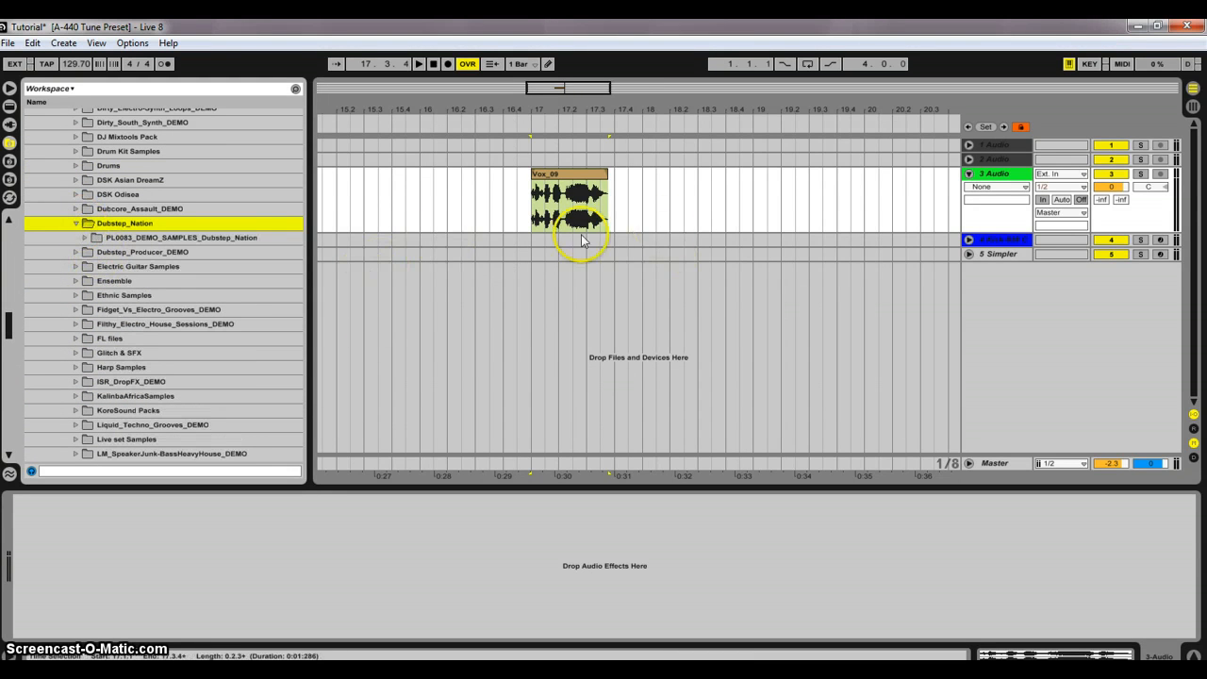
{"action": "left_click", "coordinate": [626, 215]}
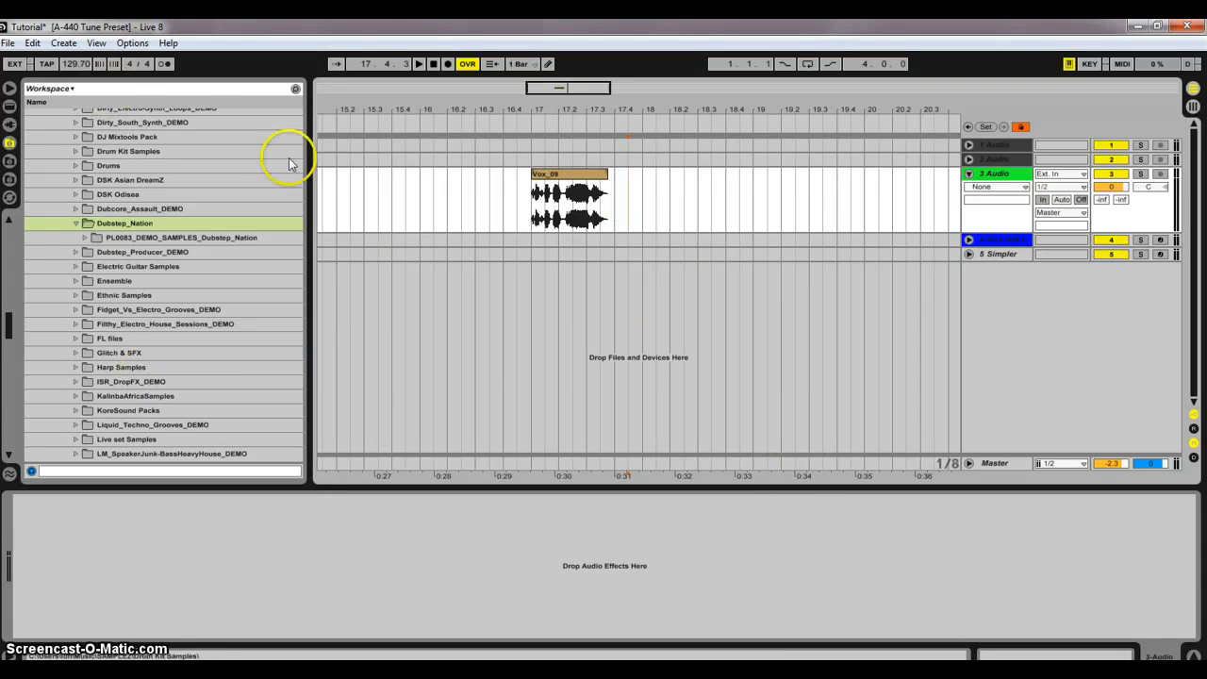
{"action": "left_click", "coordinate": [84, 239]}
{"action": "scroll", "coordinate": [156, 362], "scroll_direction": "down", "scroll_amount": 3}
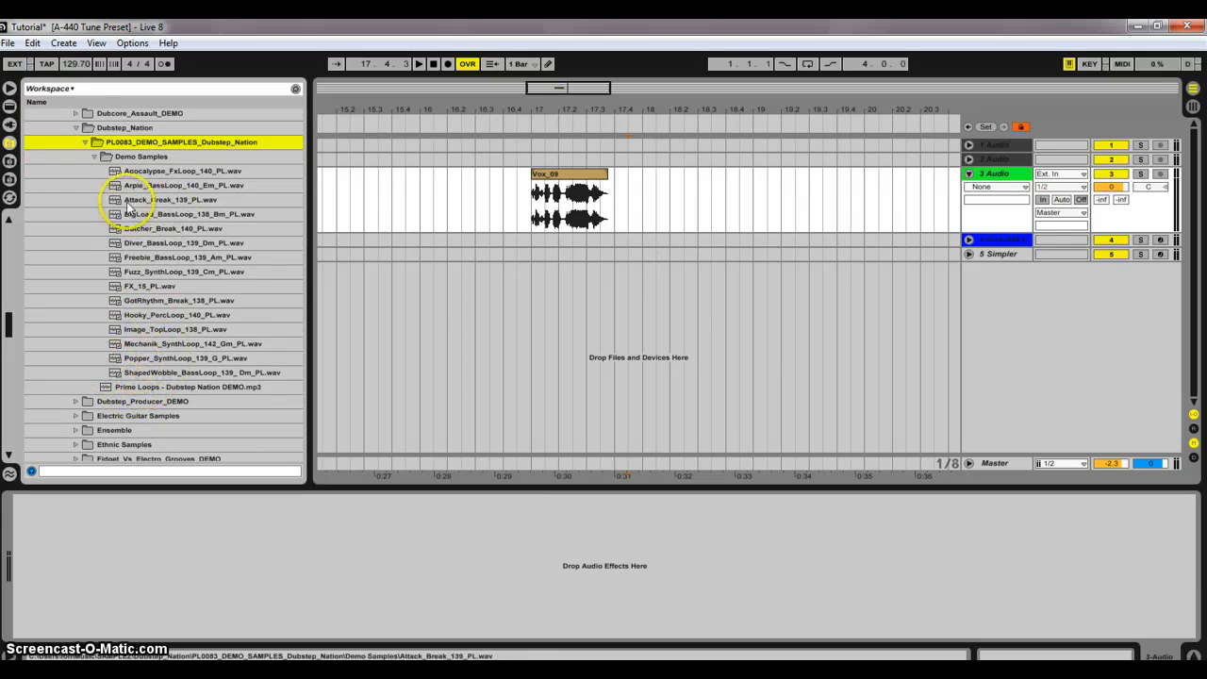
{"action": "left_click", "coordinate": [76, 128]}
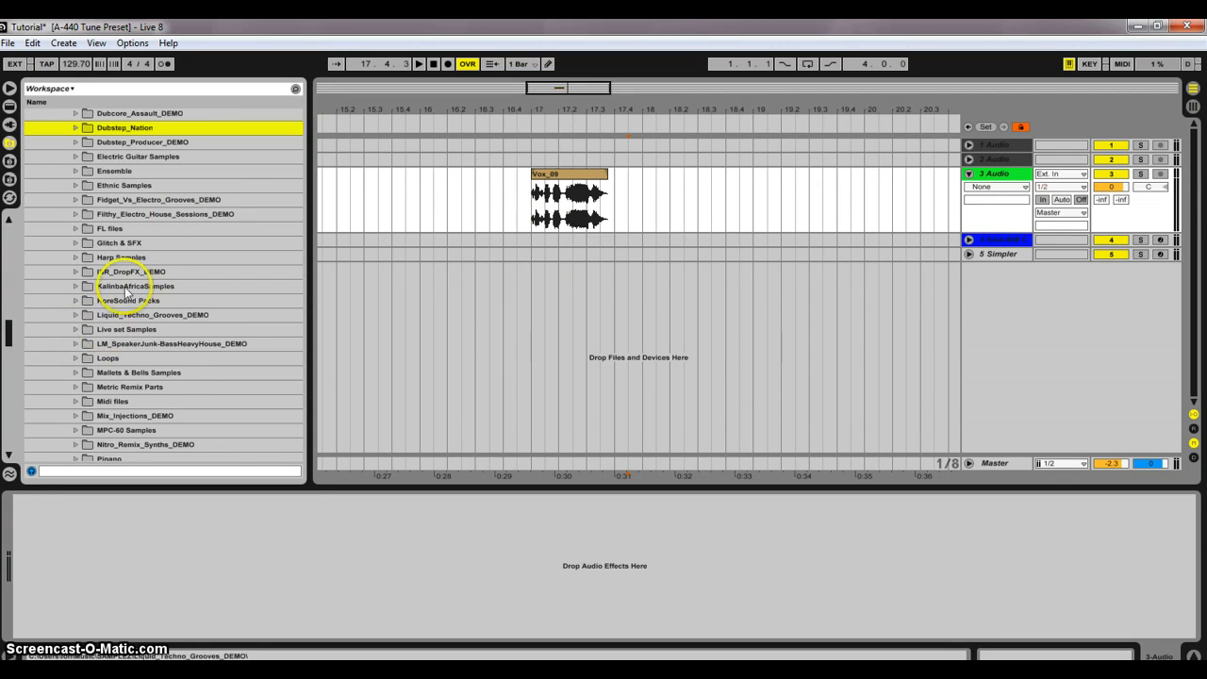
{"action": "scroll", "coordinate": [104, 245], "scroll_direction": "up", "scroll_amount": 6}
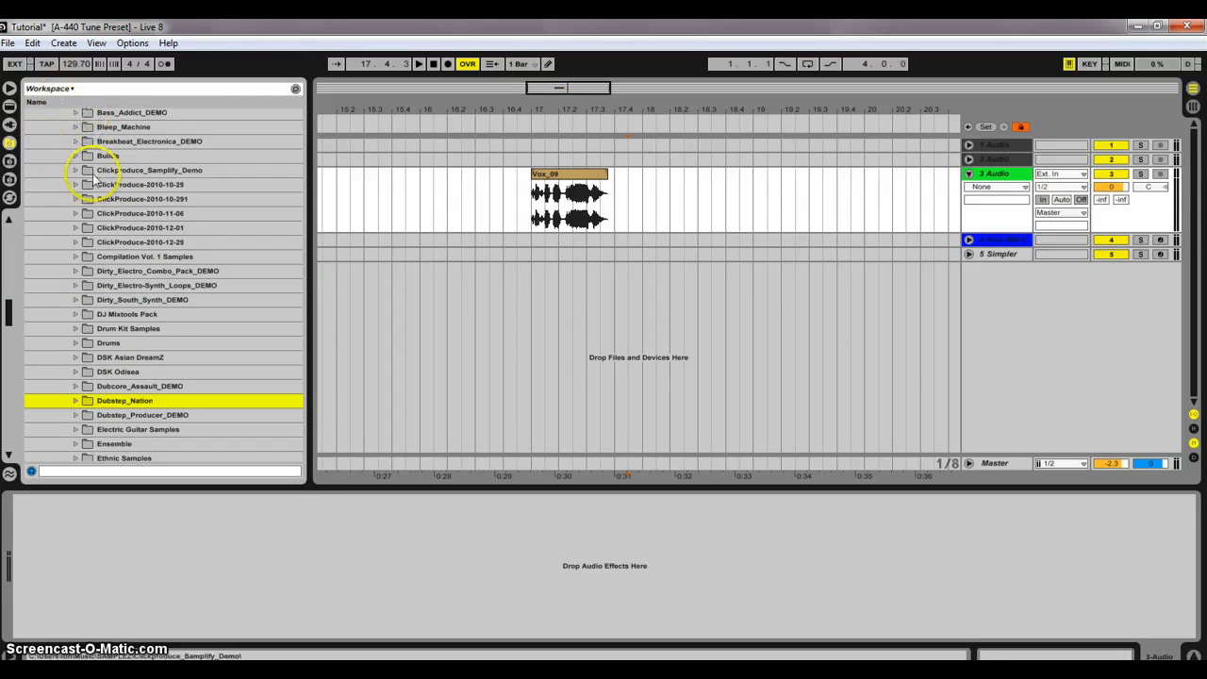
{"action": "scroll", "coordinate": [112, 151], "scroll_direction": "up", "scroll_amount": 2}
{"action": "scroll", "coordinate": [112, 155], "scroll_direction": "down", "scroll_amount": 3}
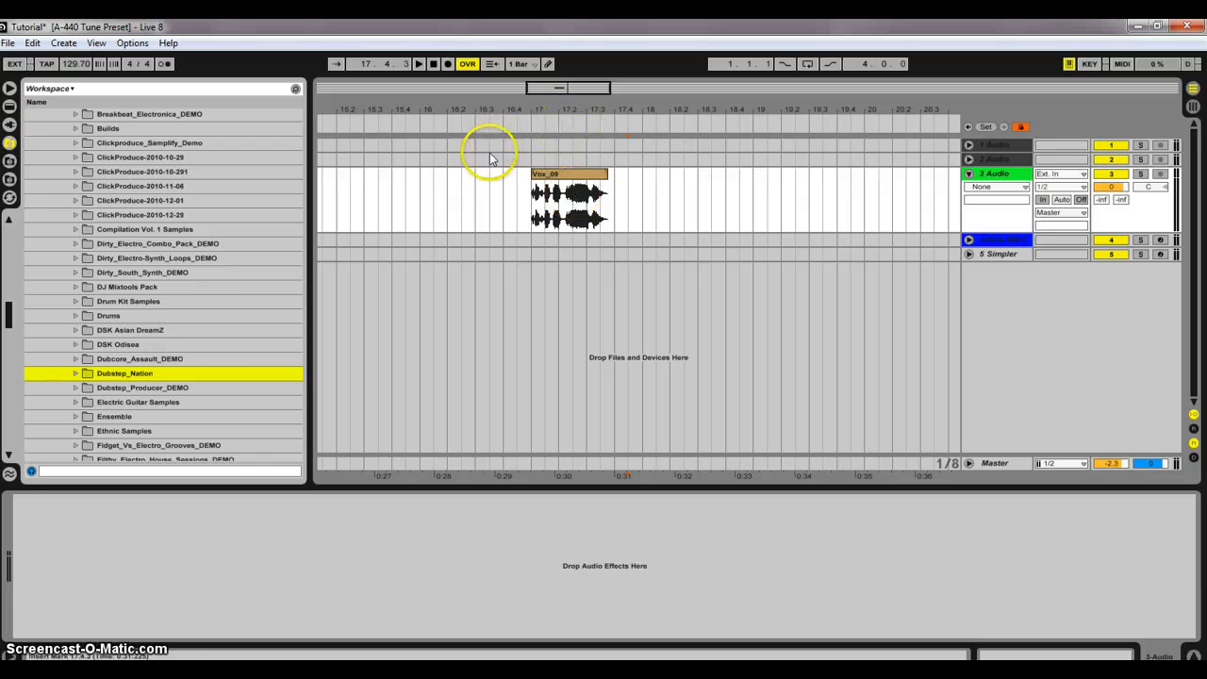
Play the Vox_09 clip from just before bar 17 and load it as the sample of the Simpler on track 5
{"action": "left_click", "coordinate": [525, 123]}
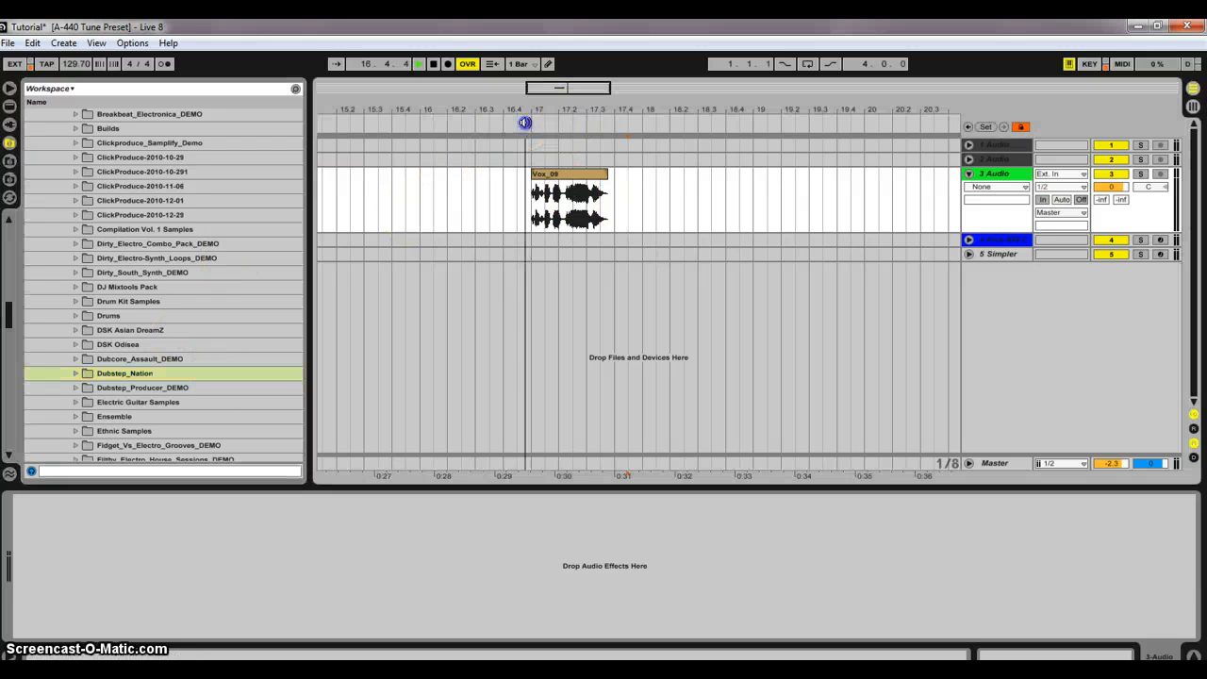
{"action": "left_click", "coordinate": [433, 63]}
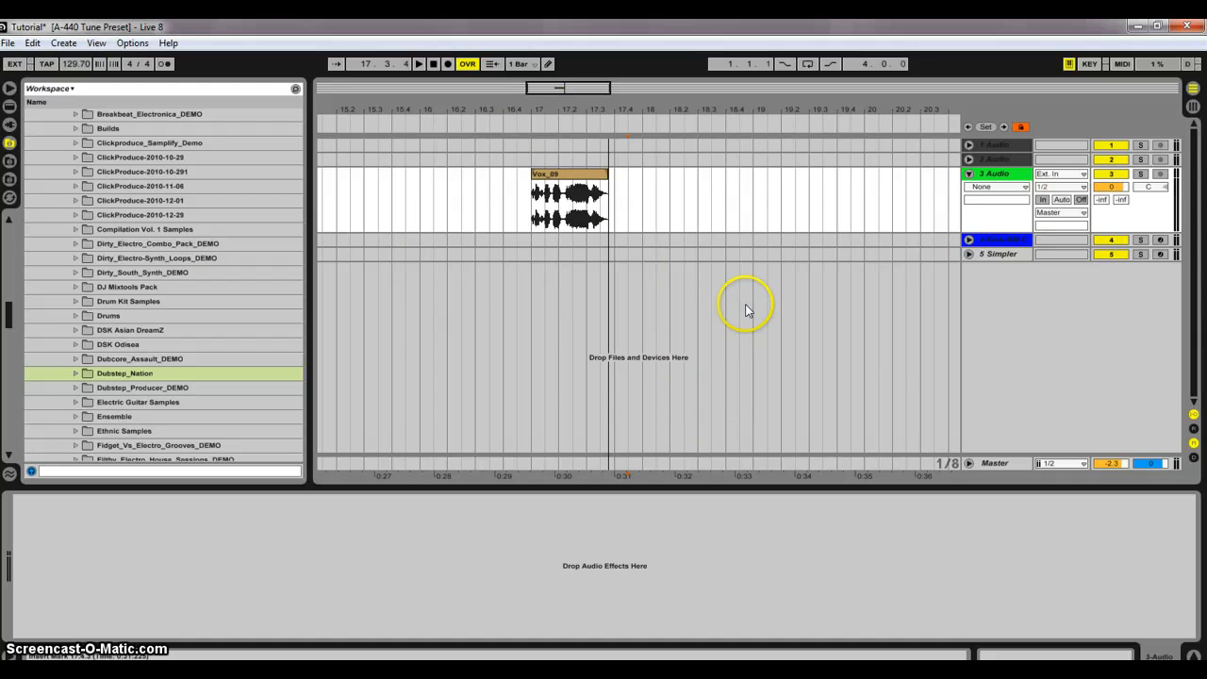
{"action": "right_click", "coordinate": [1016, 254]}
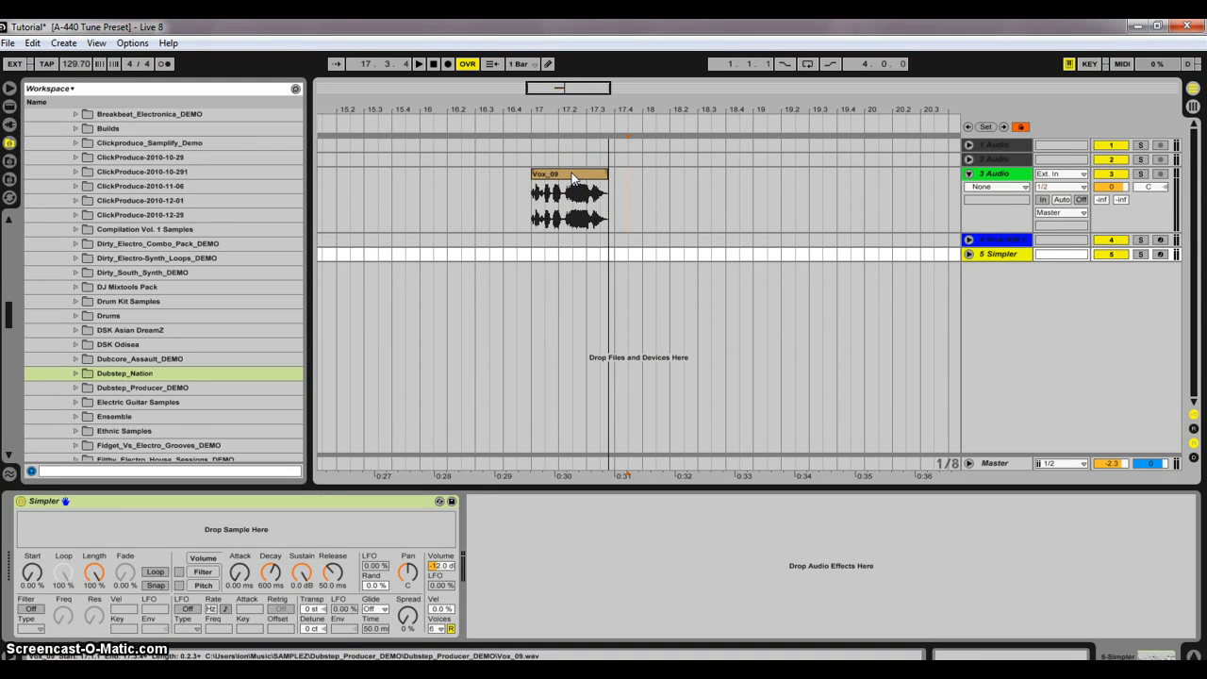
{"action": "left_click_drag", "start_coordinate": [572, 177], "coordinate": [353, 534]}
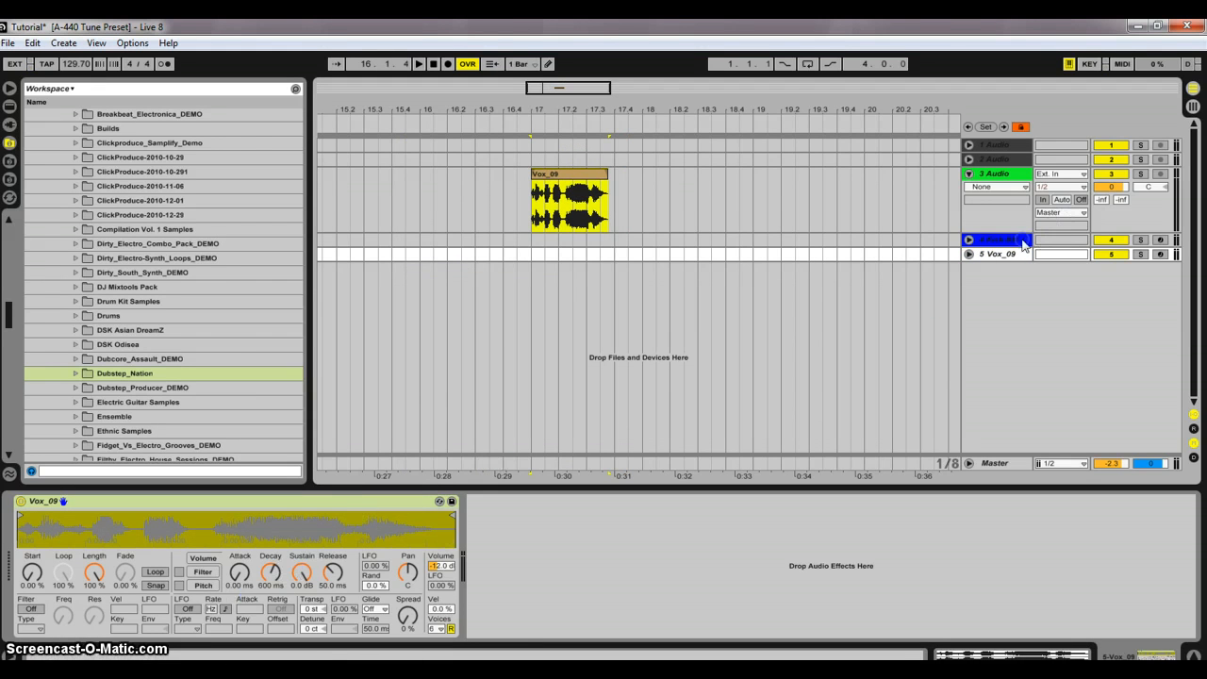
Show the Session View, then solo and record-arm the Vox_09 Simpler track for playing
{"action": "left_click", "coordinate": [1193, 106]}
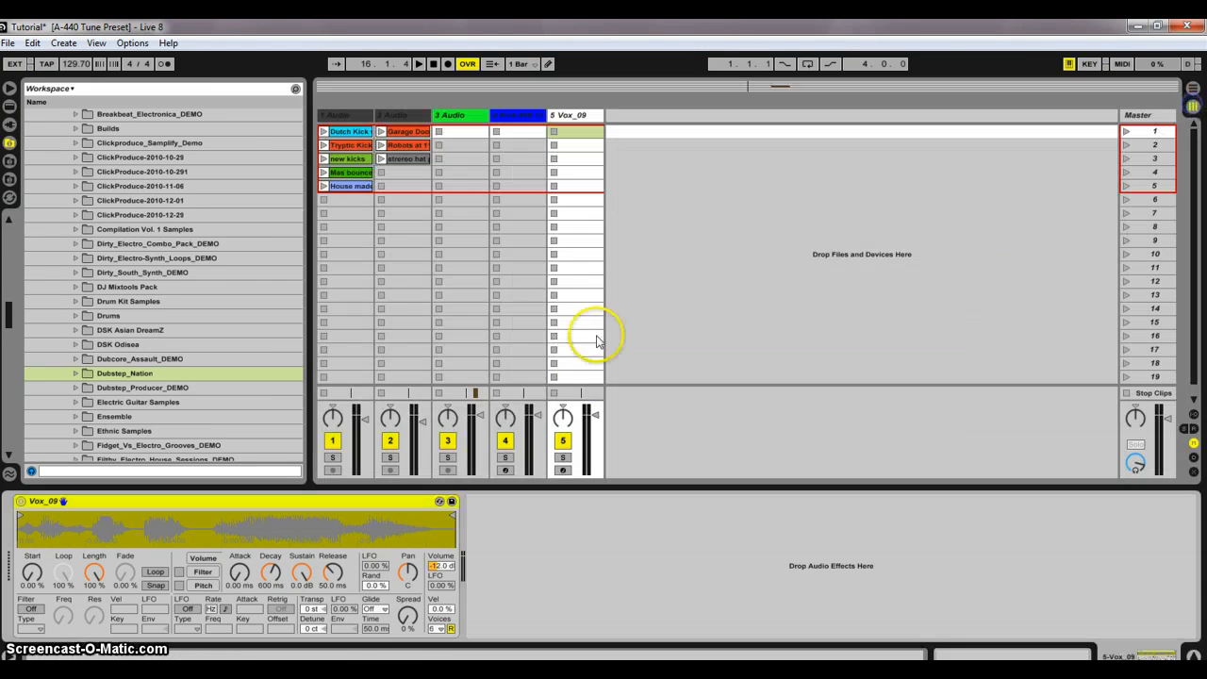
{"action": "left_click", "coordinate": [562, 457]}
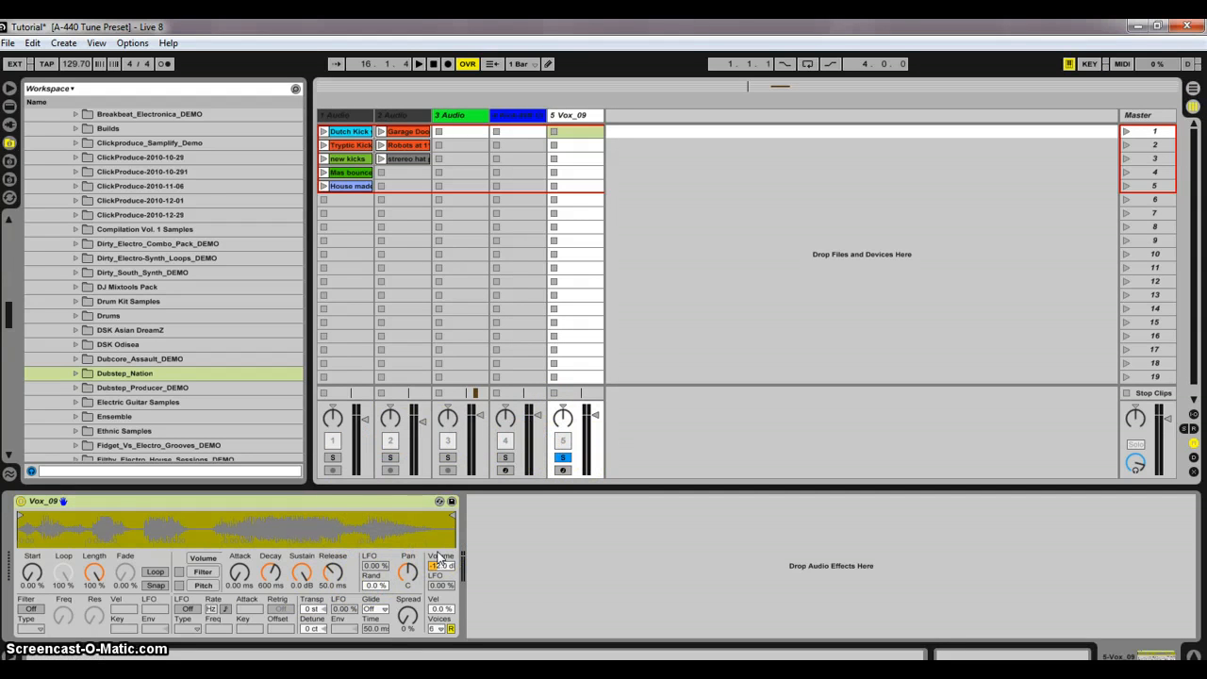
{"action": "left_click", "coordinate": [564, 470]}
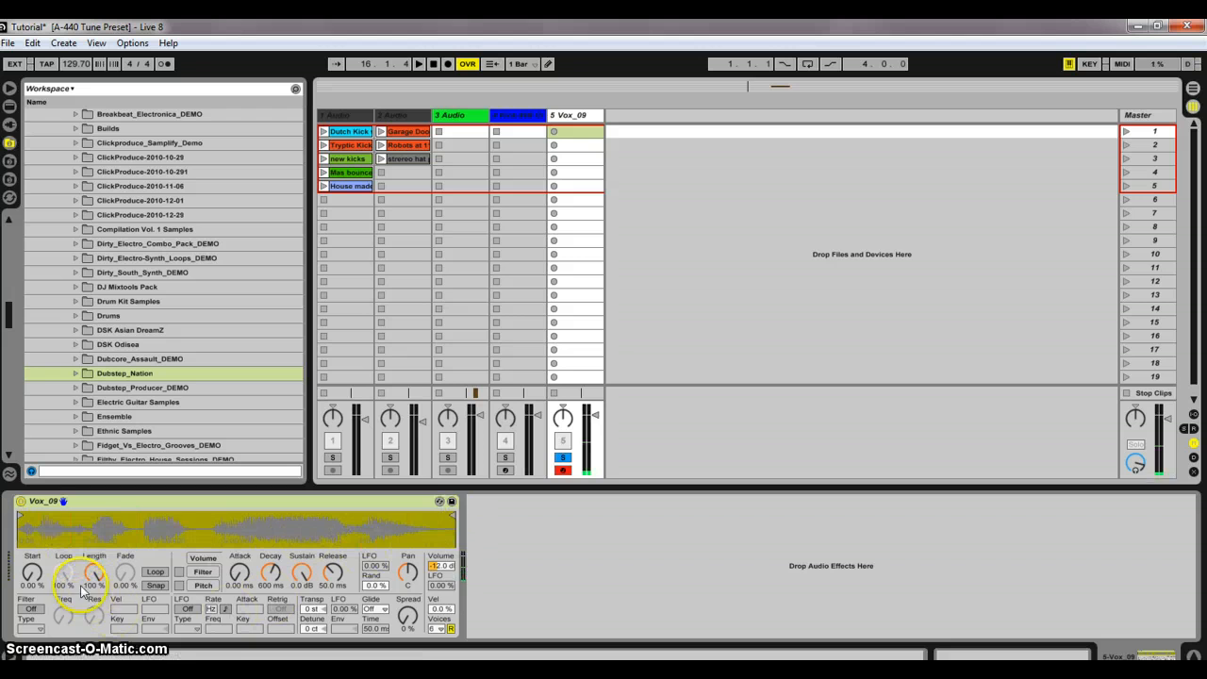
Try the Simpler's LP12 filter on the Vox_09 sample by sweeping its cutoff frequency, and switch the filter off again
{"action": "left_click", "coordinate": [25, 608]}
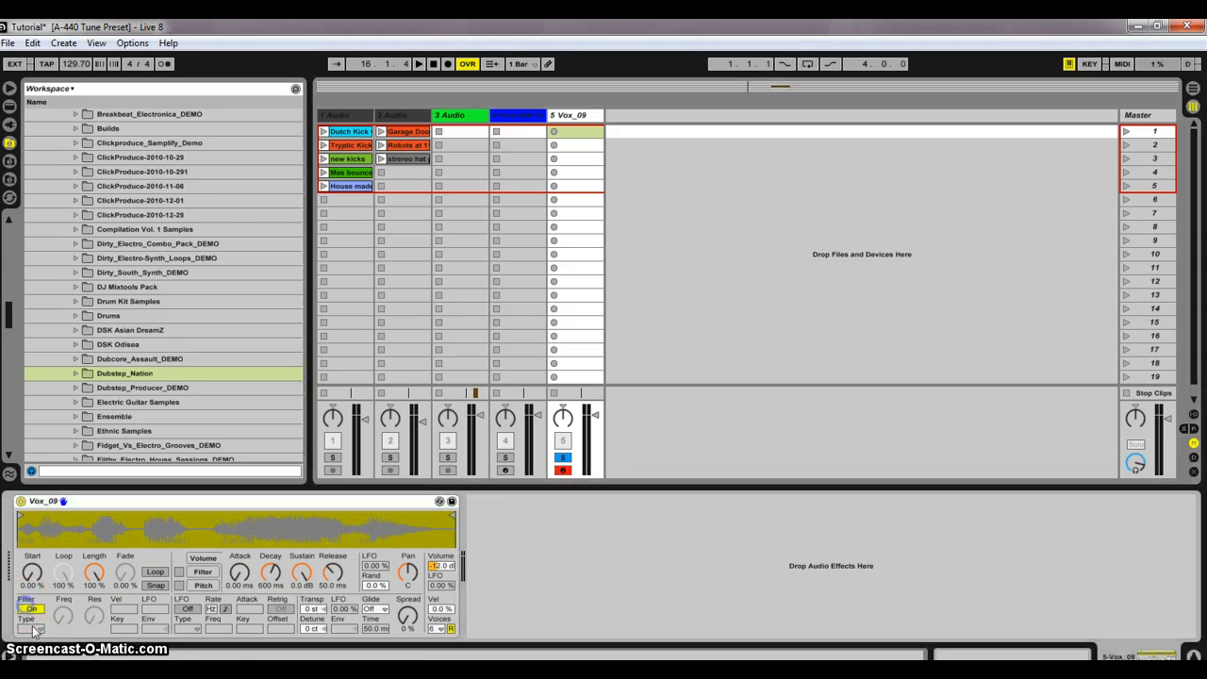
{"action": "left_click_drag", "start_coordinate": [63, 614], "coordinate": [62, 615]}
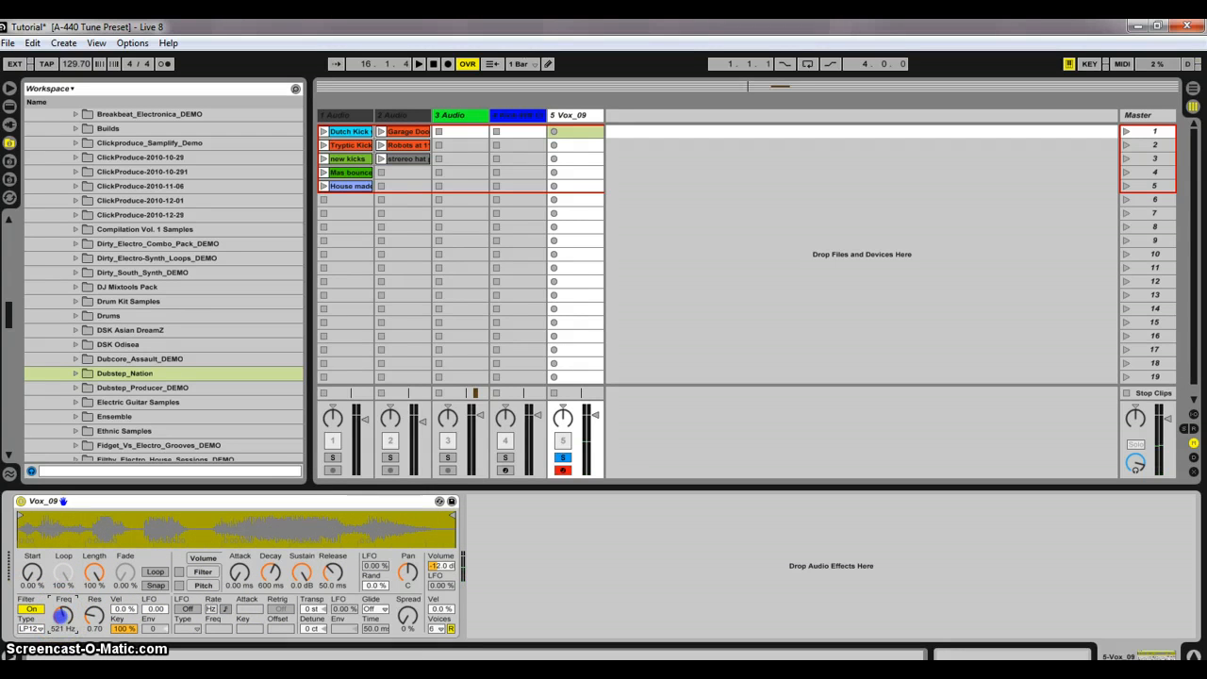
{"action": "left_click", "coordinate": [33, 610]}
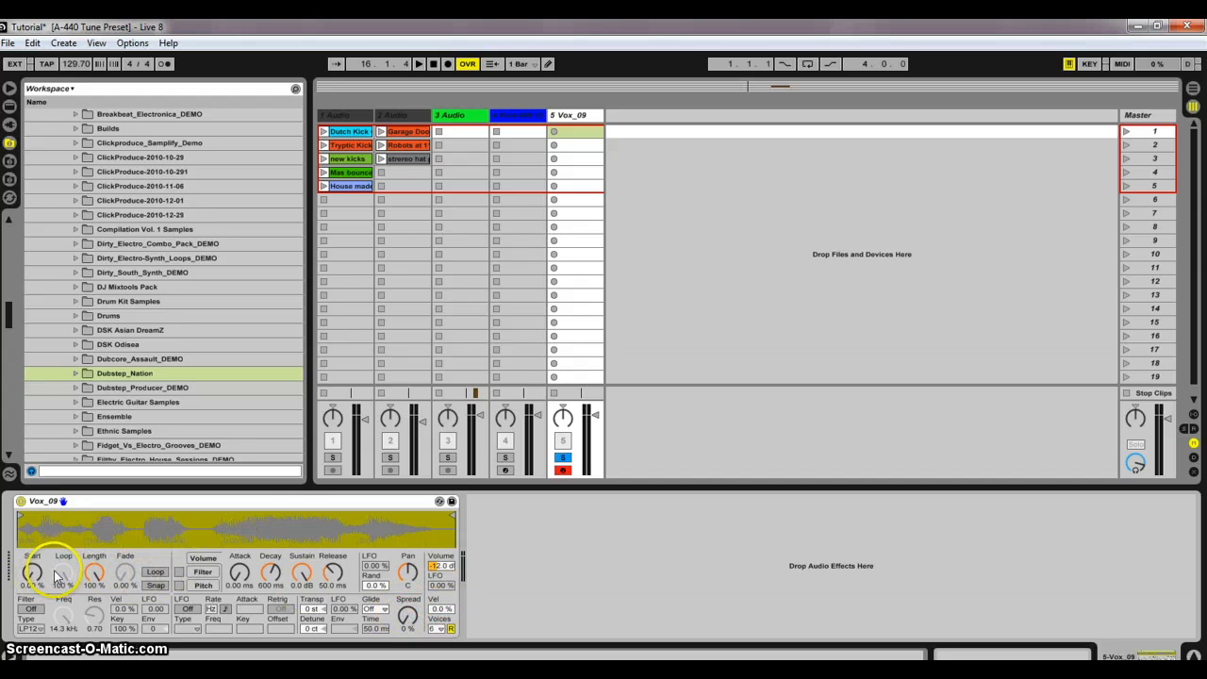
Try different Start offsets for the Vox_09 sample in the Simpler, and return the Start value to 0%
{"action": "left_click_drag", "start_coordinate": [41, 581], "coordinate": [41, 537]}
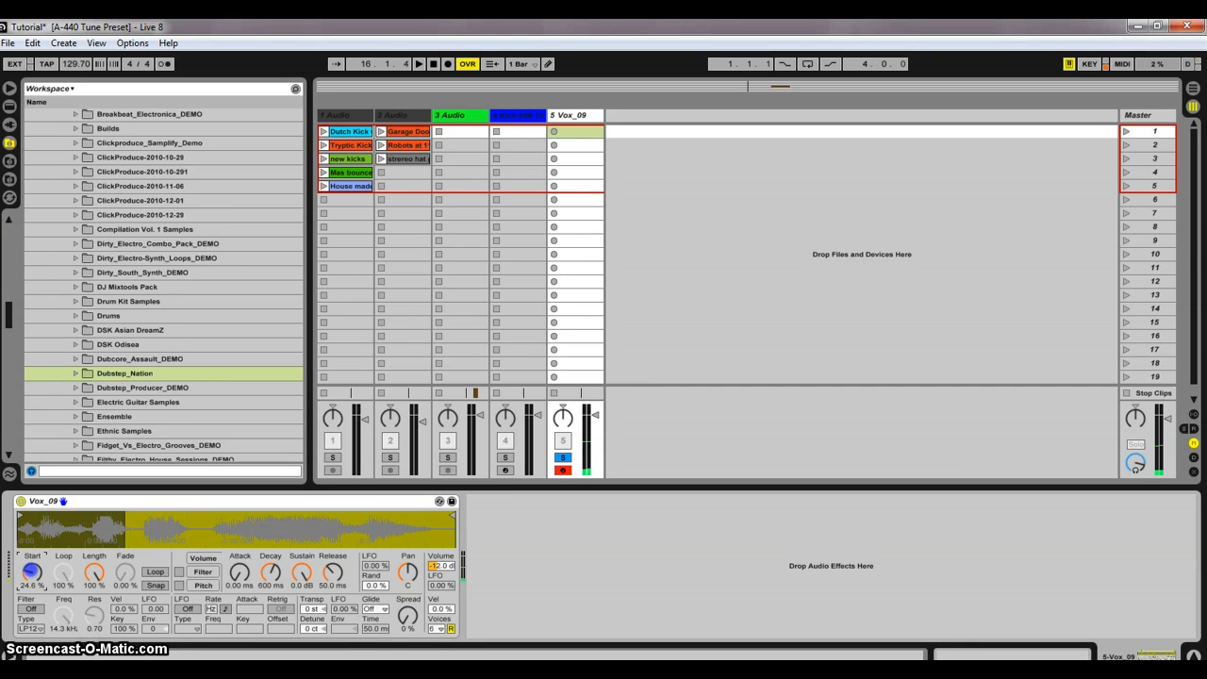
{"action": "left_click_drag", "start_coordinate": [42, 542], "coordinate": [41, 581]}
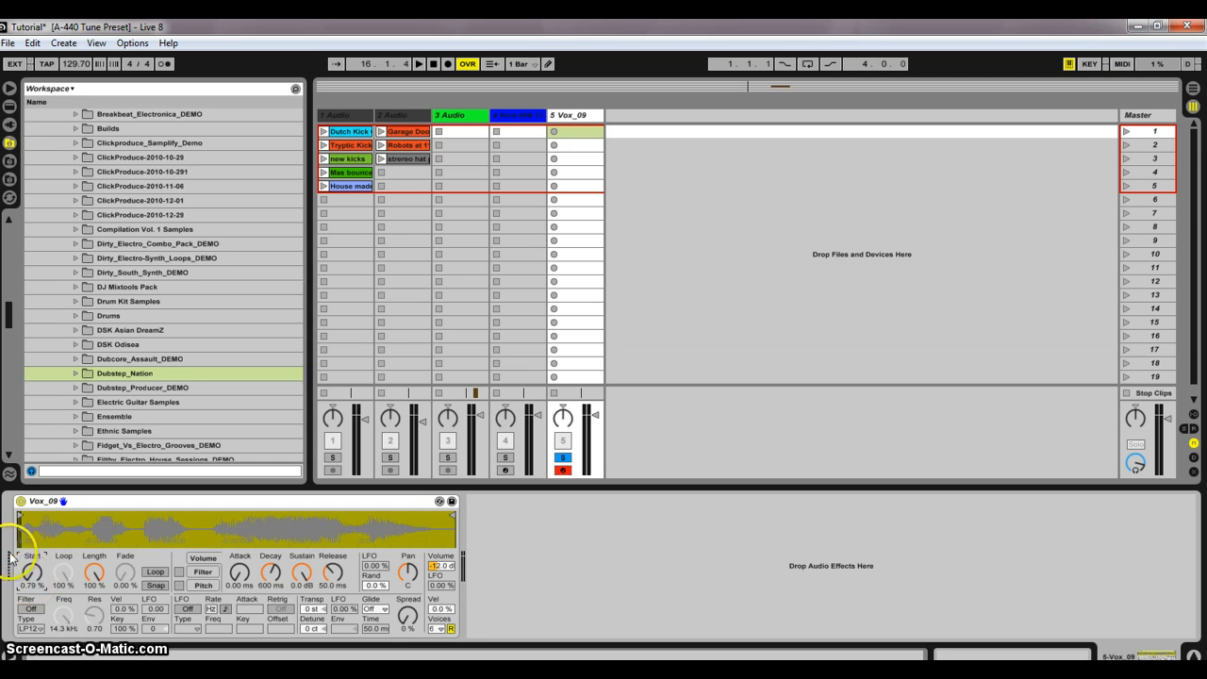
{"action": "left_click_drag", "start_coordinate": [30, 574], "coordinate": [29, 572]}
{"action": "left_click_drag", "start_coordinate": [29, 572], "coordinate": [29, 511]}
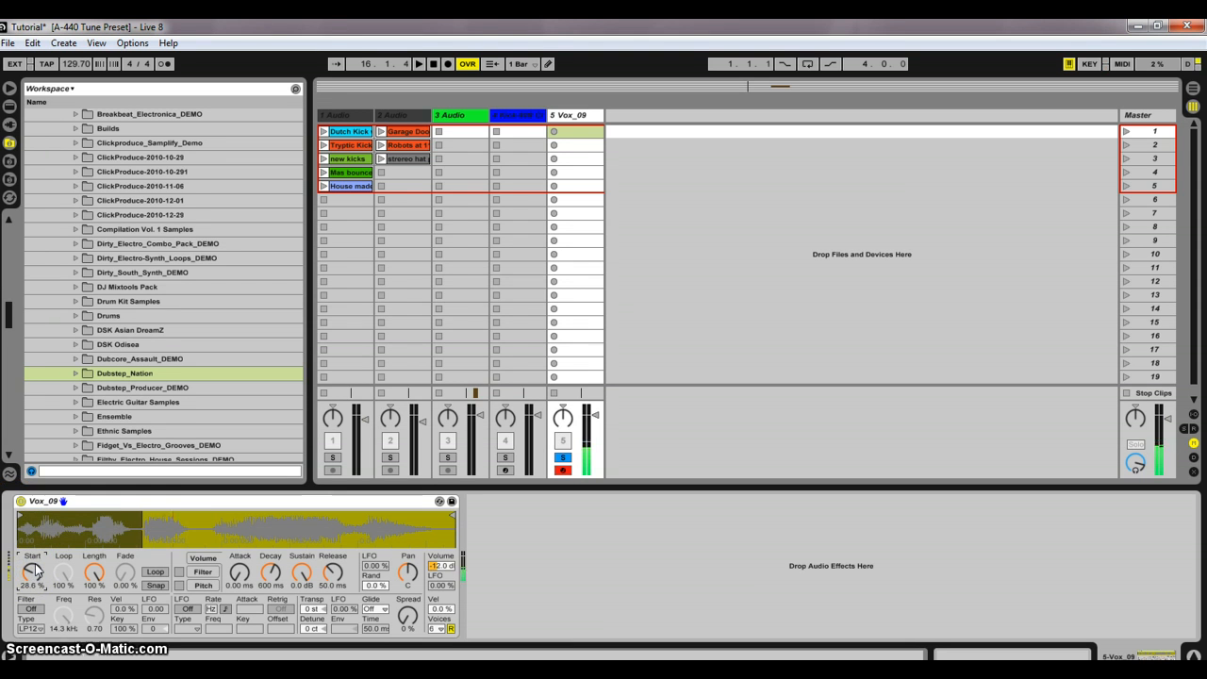
{"action": "left_click_drag", "start_coordinate": [31, 570], "coordinate": [31, 626]}
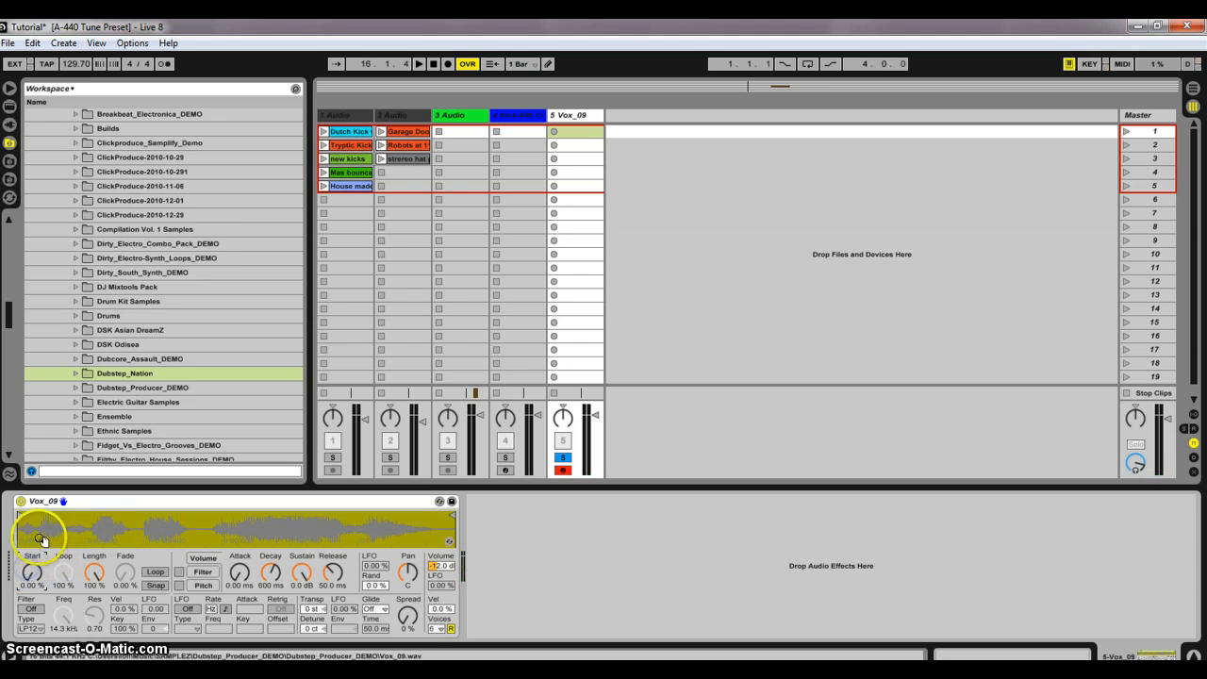
Trim the Simpler's sample region to the long vocal phrase after the third short burst, cutting off the tail, and inspect the waveform up close
{"action": "key", "text": "a"}
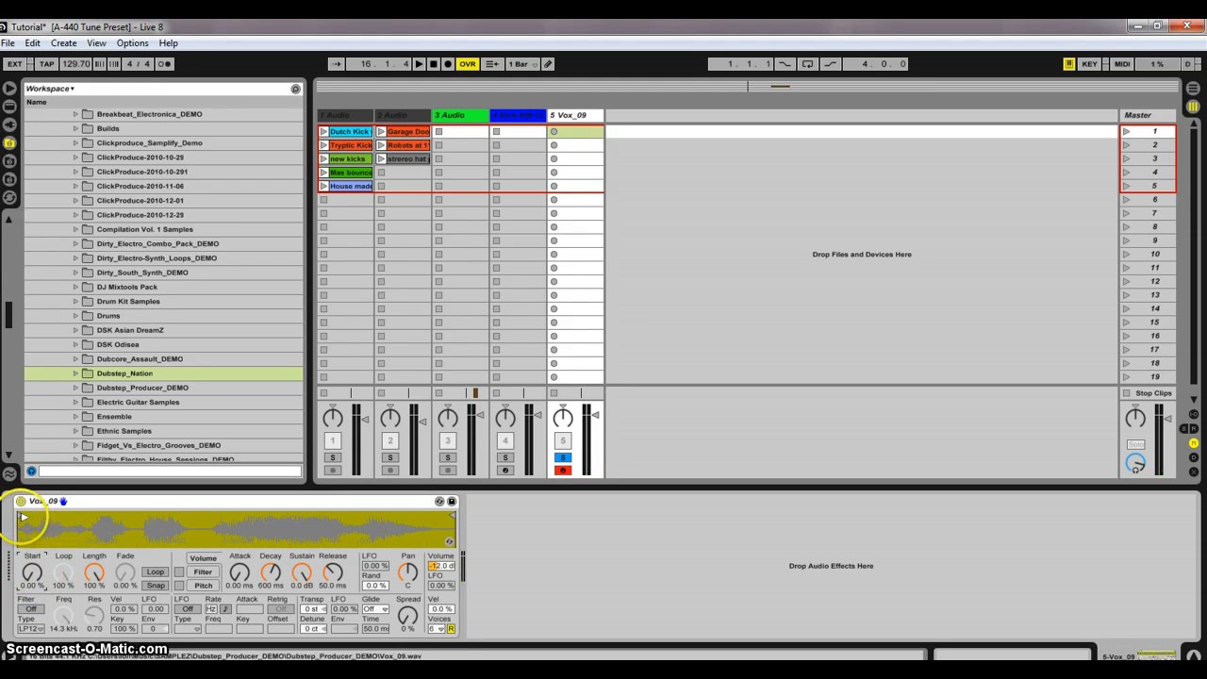
{"action": "left_click_drag", "start_coordinate": [47, 515], "coordinate": [200, 514]}
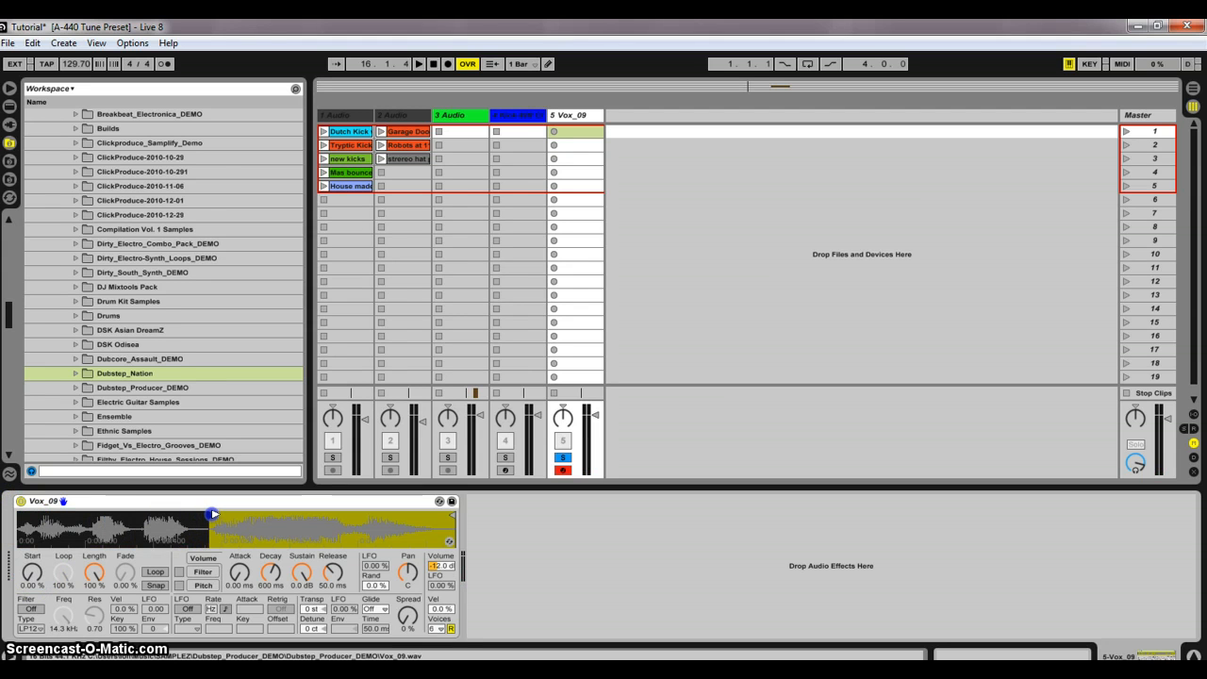
{"action": "key", "text": "a"}
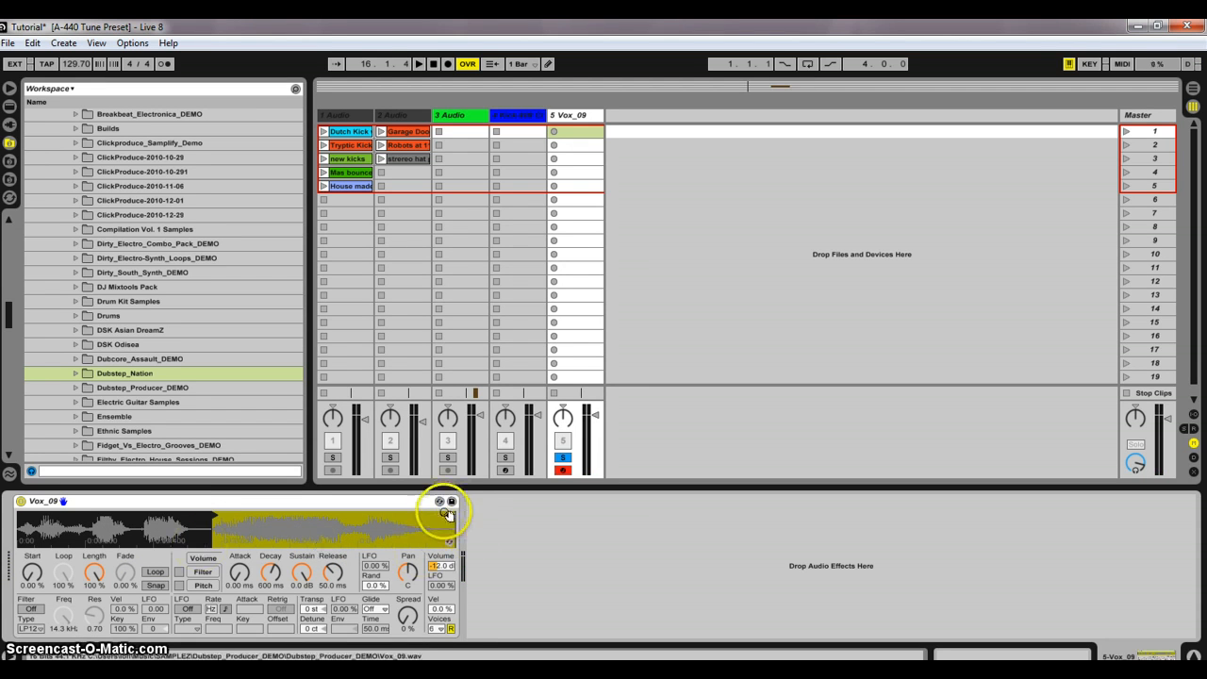
{"action": "left_click_drag", "start_coordinate": [450, 514], "coordinate": [351, 517]}
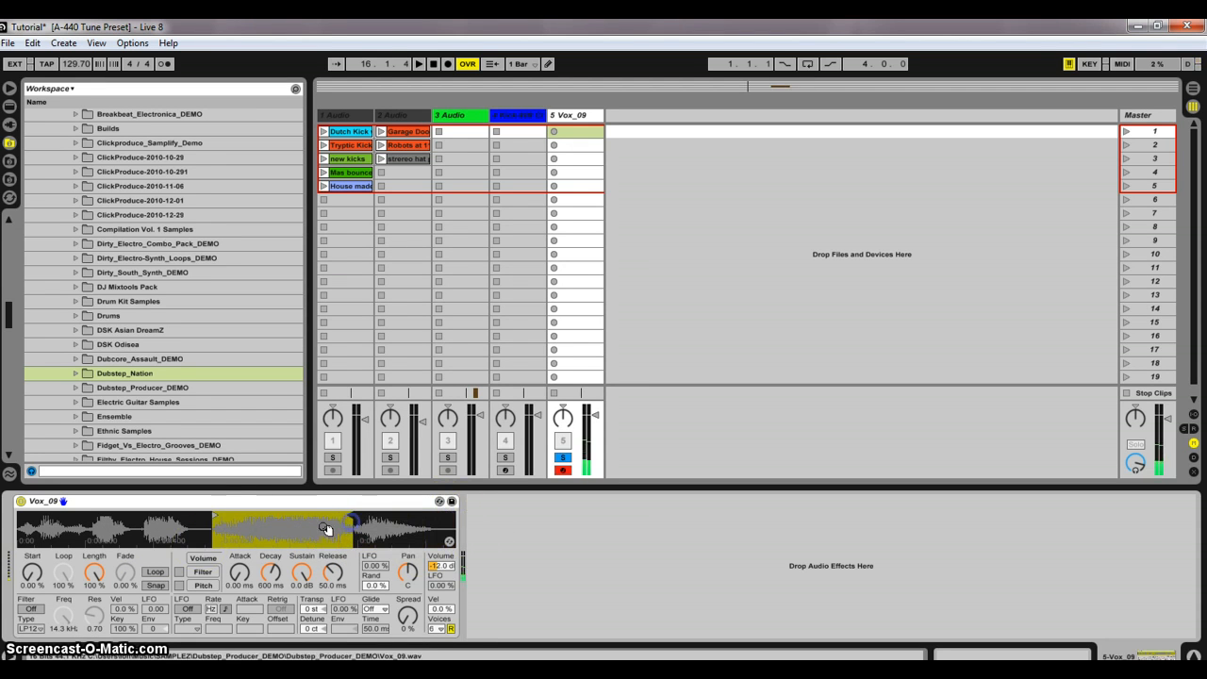
{"action": "left_click", "coordinate": [250, 518]}
{"action": "left_click_drag", "start_coordinate": [247, 516], "coordinate": [247, 517]}
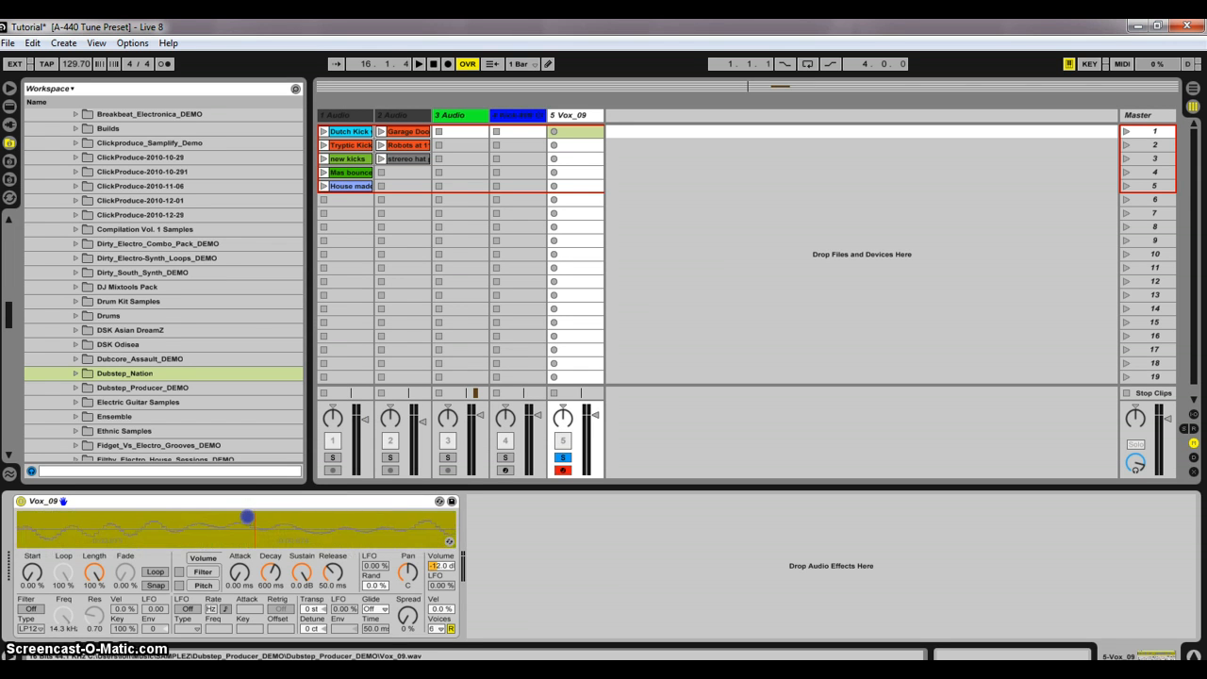
{"action": "left_click", "coordinate": [272, 531]}
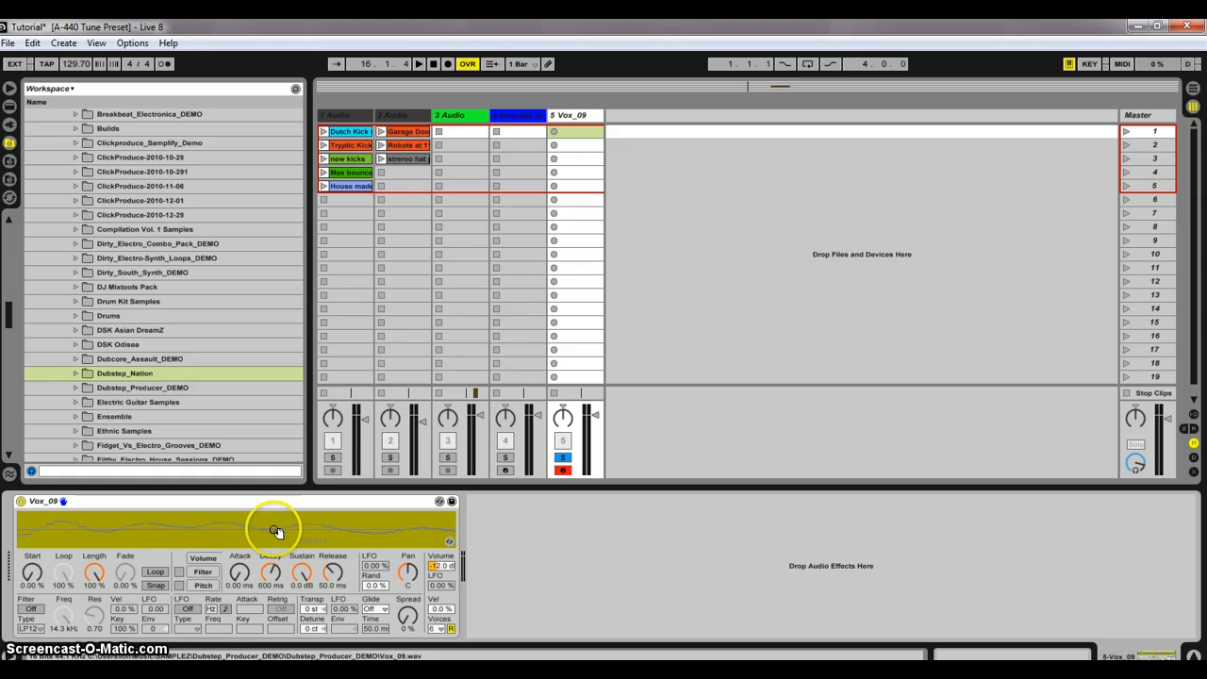
{"action": "left_click_drag", "start_coordinate": [274, 530], "coordinate": [274, 529]}
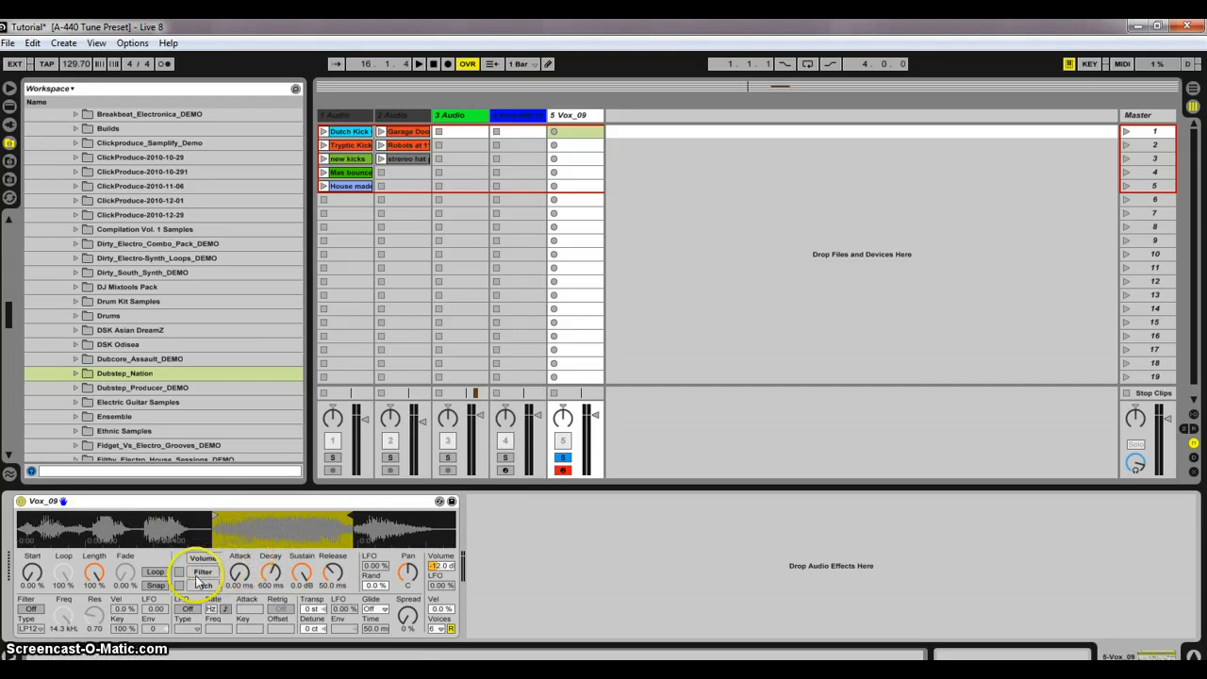
Turn on the Simpler's filter with an 18.5 kHz cutoff, set its LFO amount to 24, and enable the LFO tempo-synced at 1/16
{"action": "left_click", "coordinate": [32, 608]}
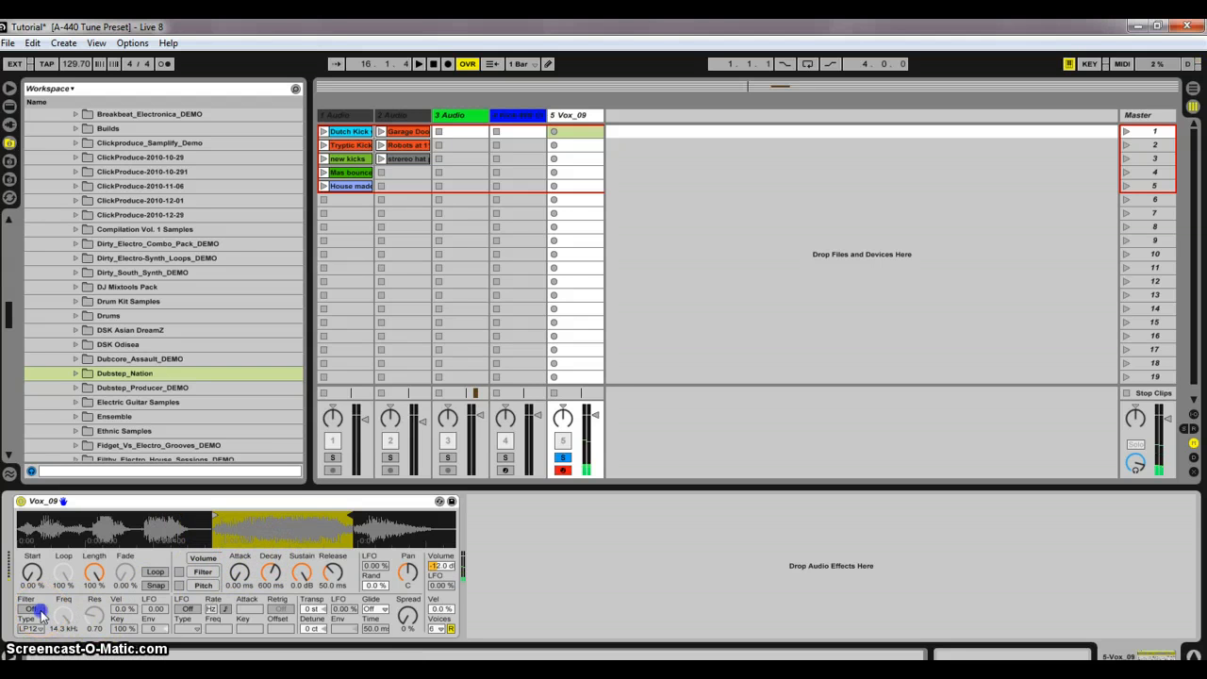
{"action": "left_click_drag", "start_coordinate": [63, 614], "coordinate": [63, 629]}
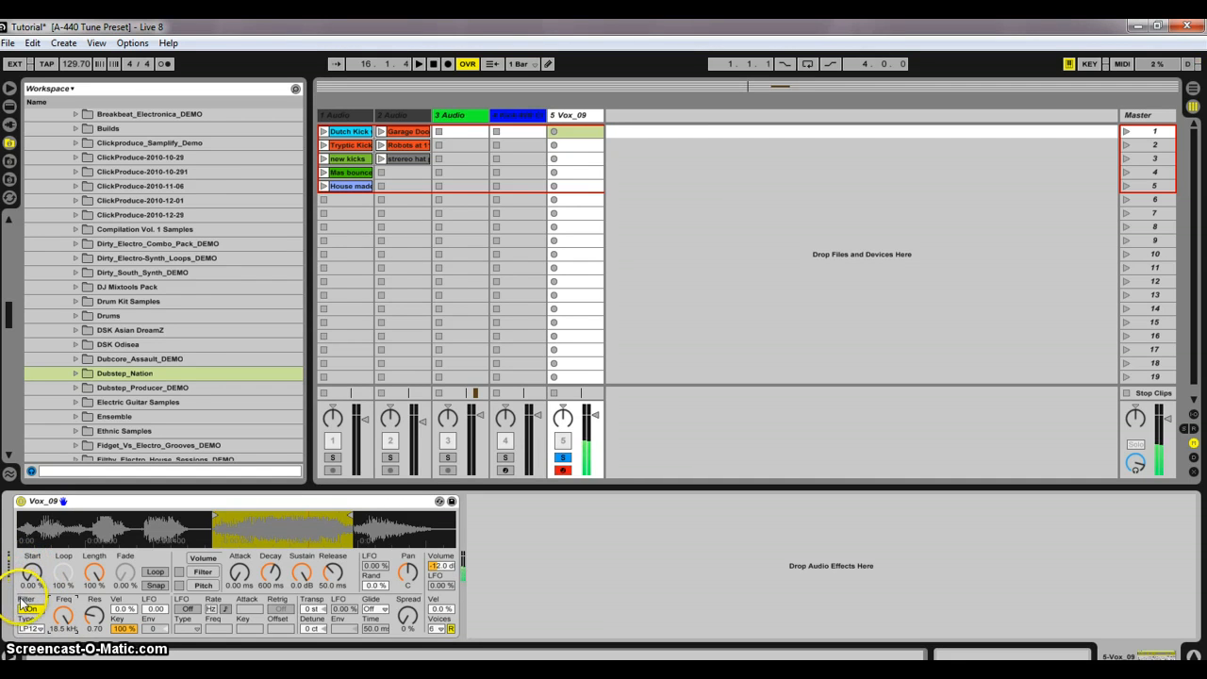
{"action": "left_click", "coordinate": [28, 608]}
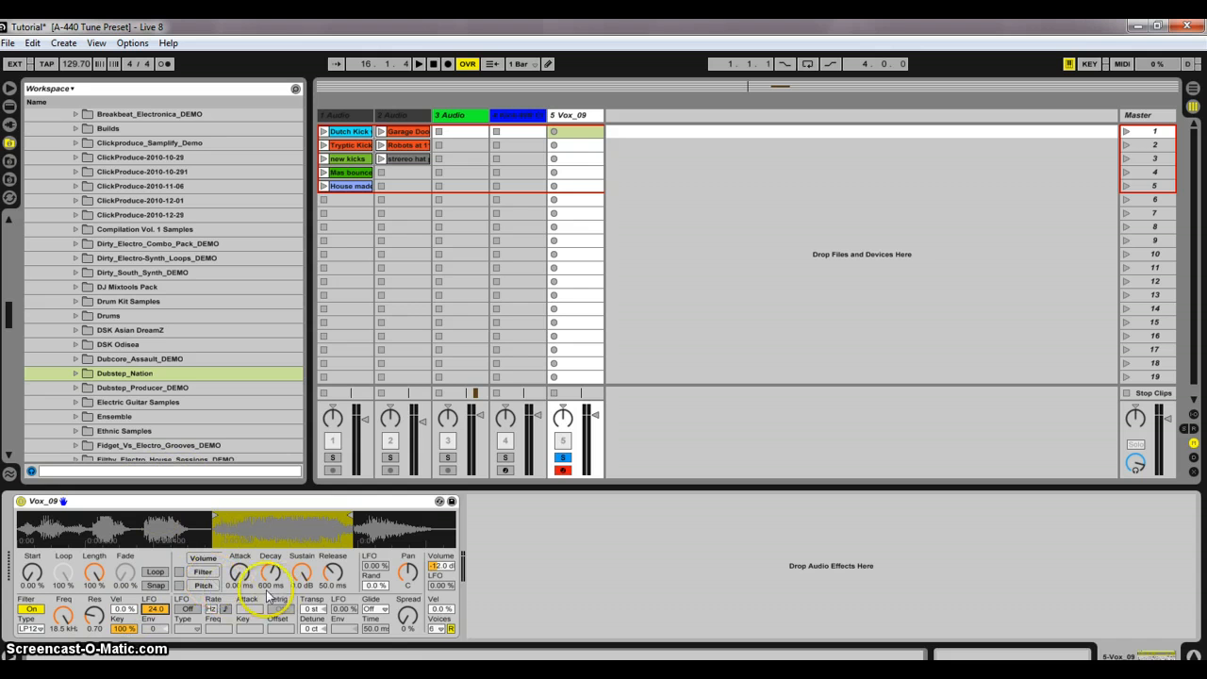
{"action": "left_click", "coordinate": [154, 609]}
{"action": "left_click", "coordinate": [187, 609]}
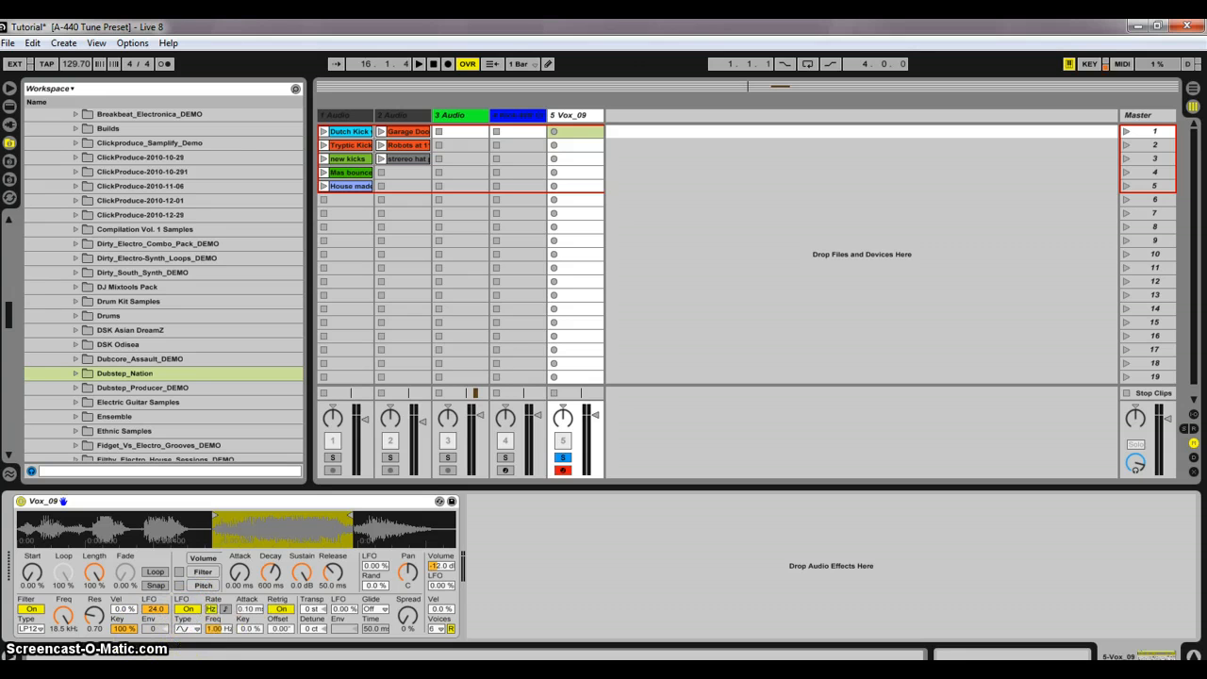
{"action": "left_click", "coordinate": [225, 609]}
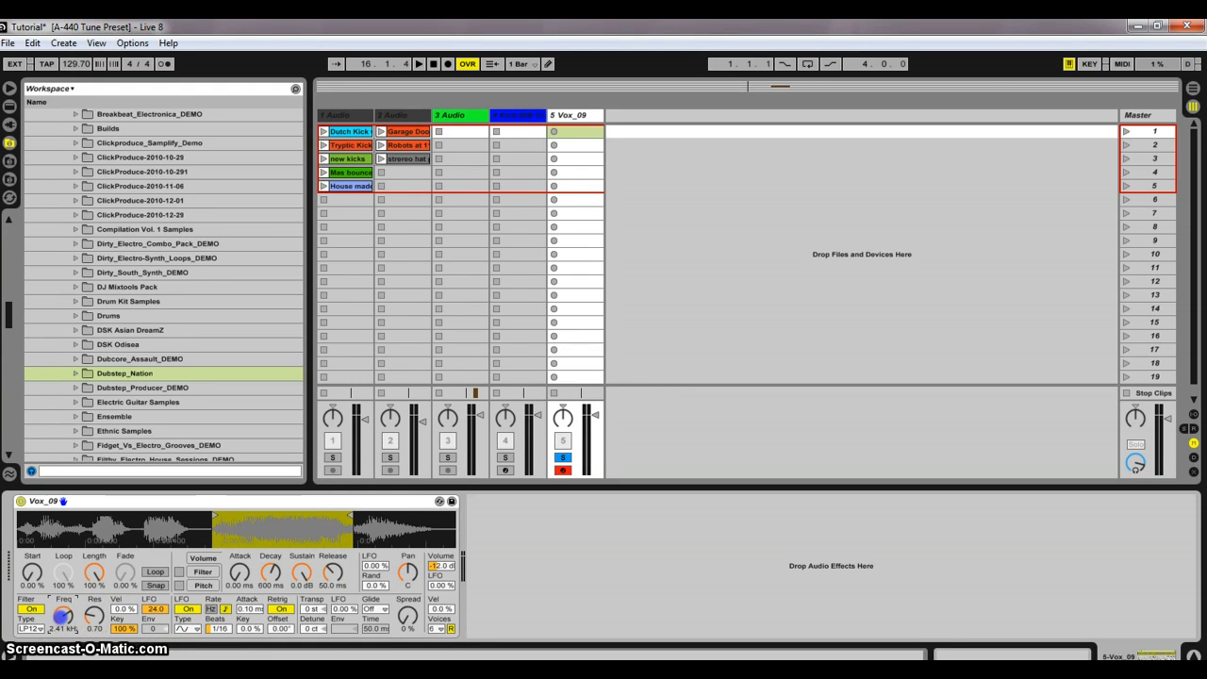
Try lower filter cutoffs and different filter LFO amounts on the sample, then switch the filter off and play it
{"action": "left_click_drag", "start_coordinate": [62, 615], "coordinate": [62, 612]}
{"action": "left_click", "coordinate": [156, 609]}
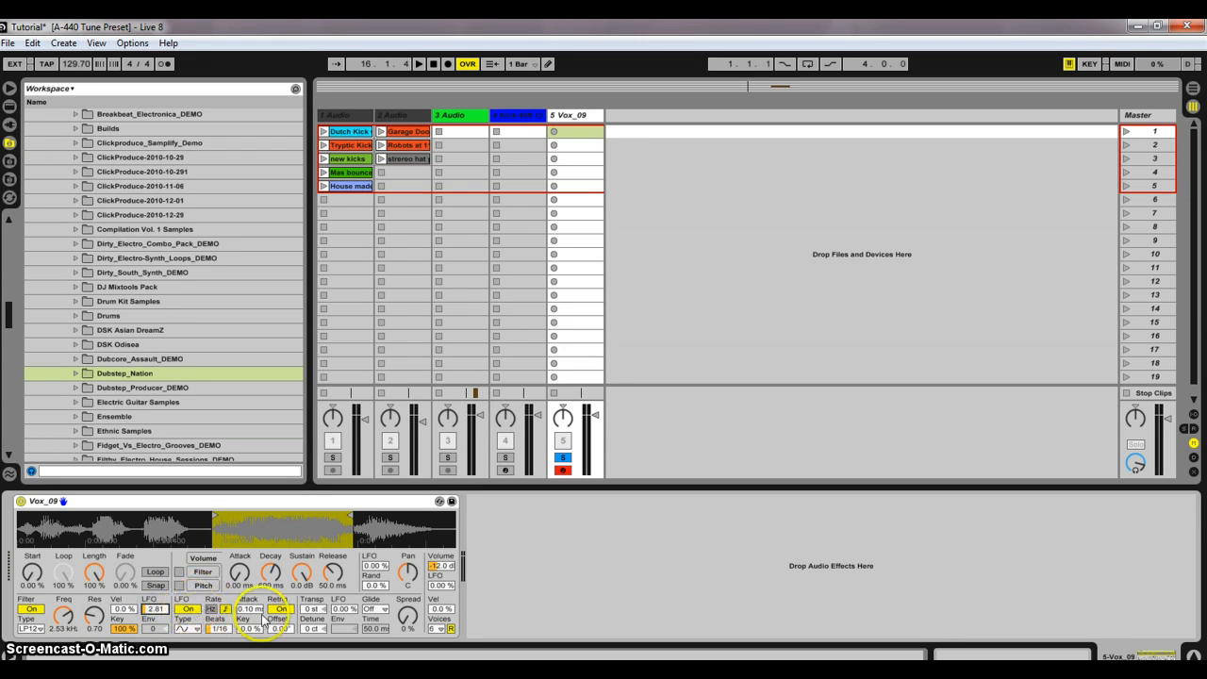
{"action": "left_click", "coordinate": [156, 608]}
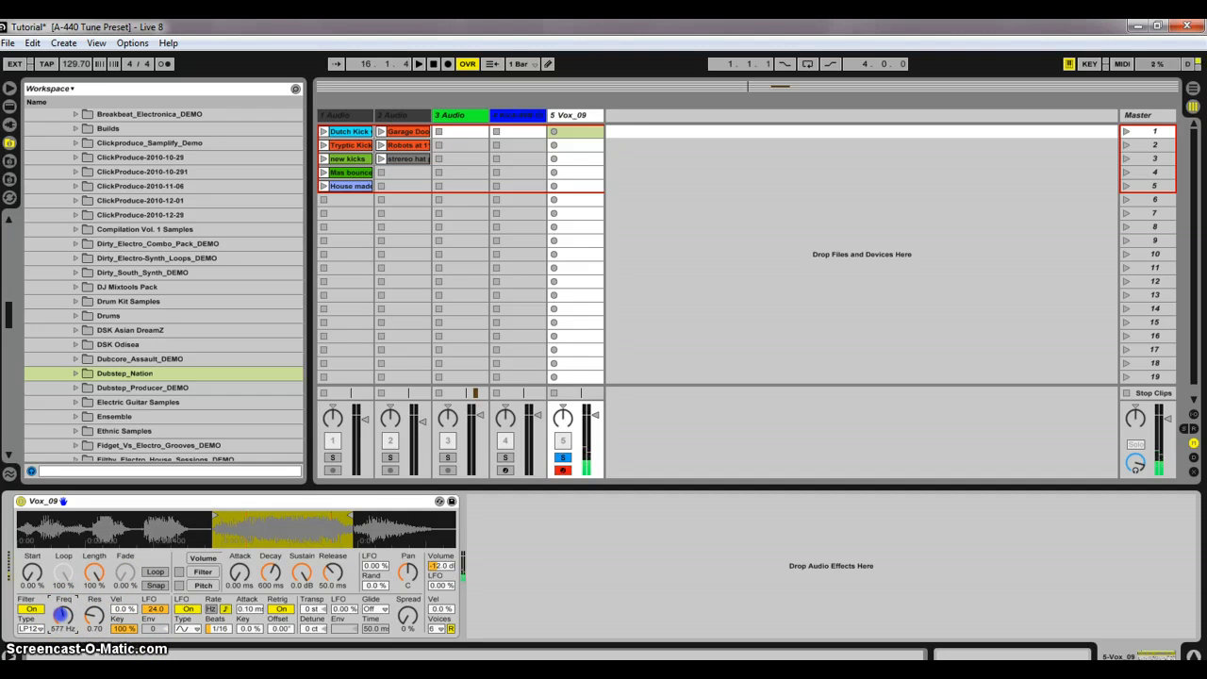
{"action": "left_click", "coordinate": [31, 609]}
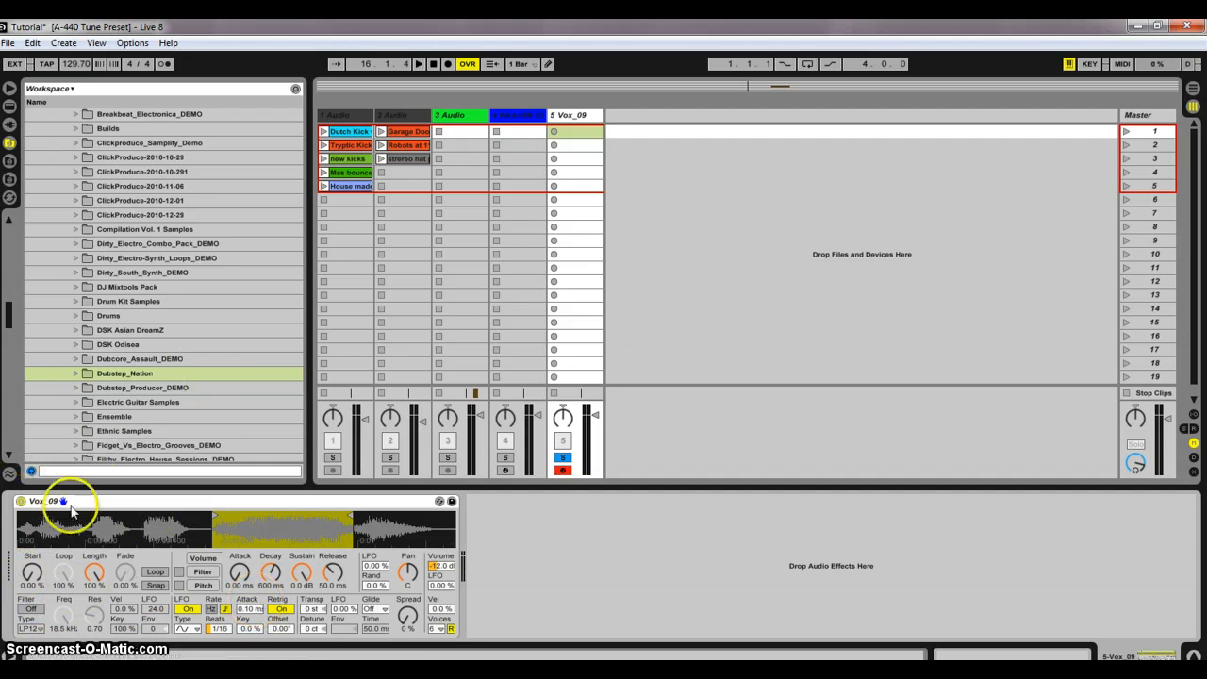
{"action": "key", "text": "a"}
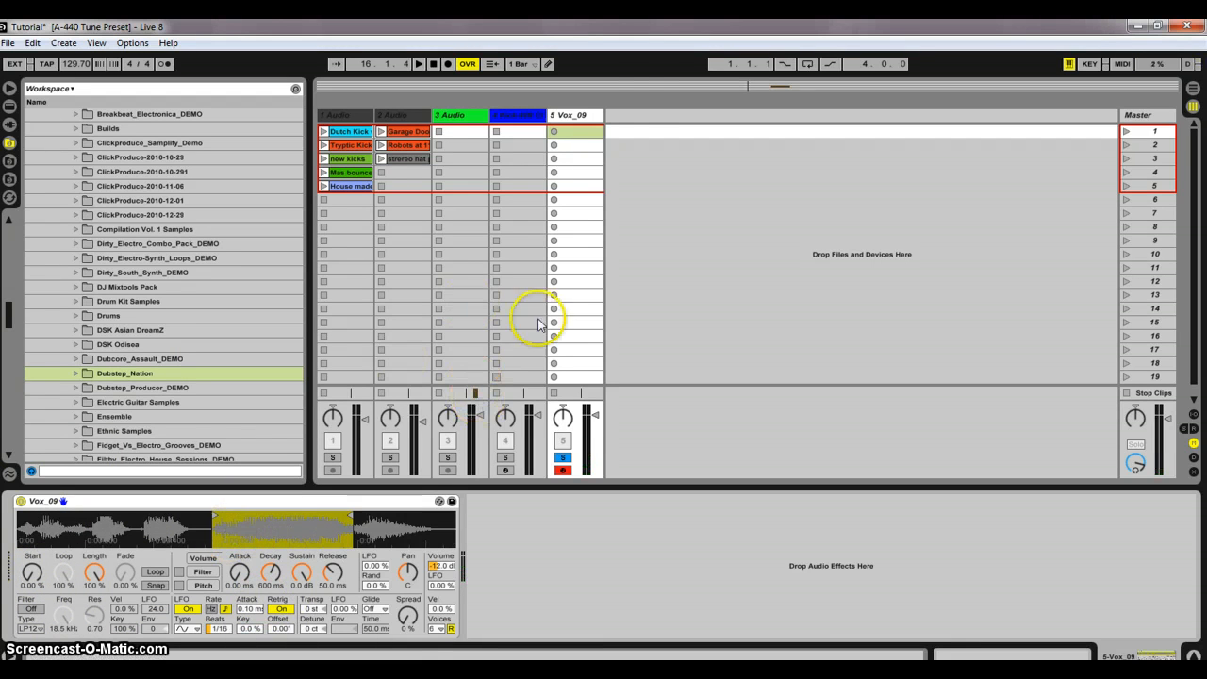
Create a MIDI clip in the Vox_09 track's first slot and place a 1/16 C3 note on beat 1
{"action": "double_click", "coordinate": [558, 133]}
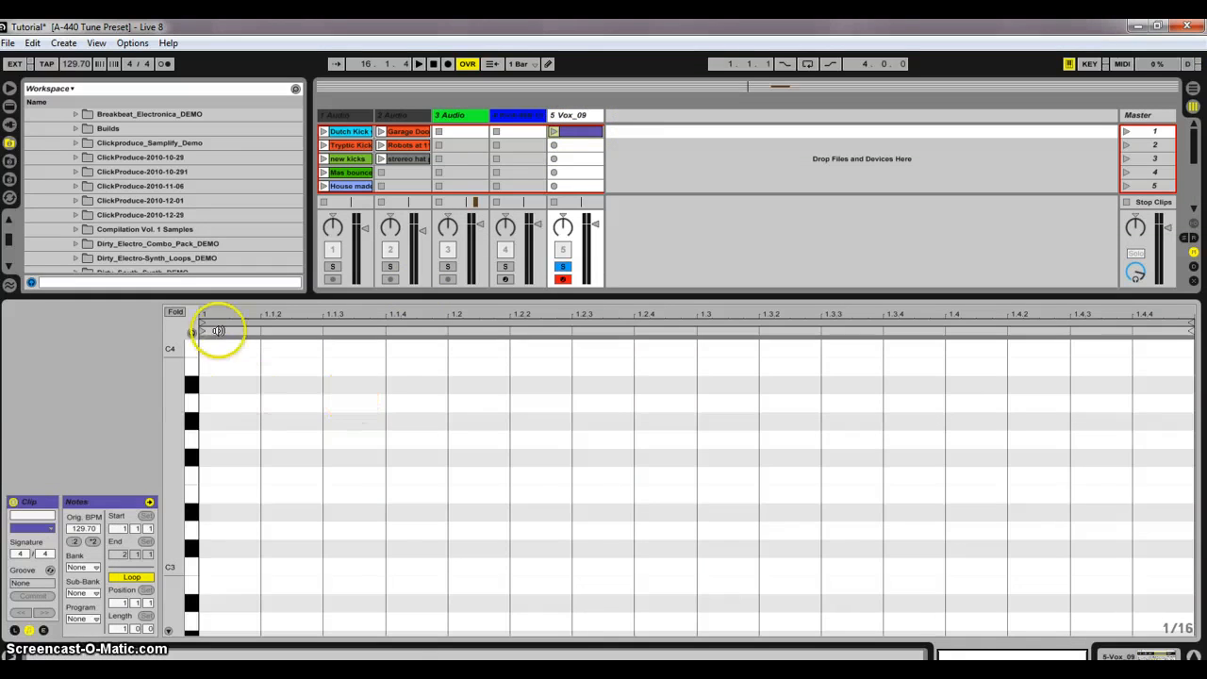
{"action": "left_click", "coordinate": [181, 314]}
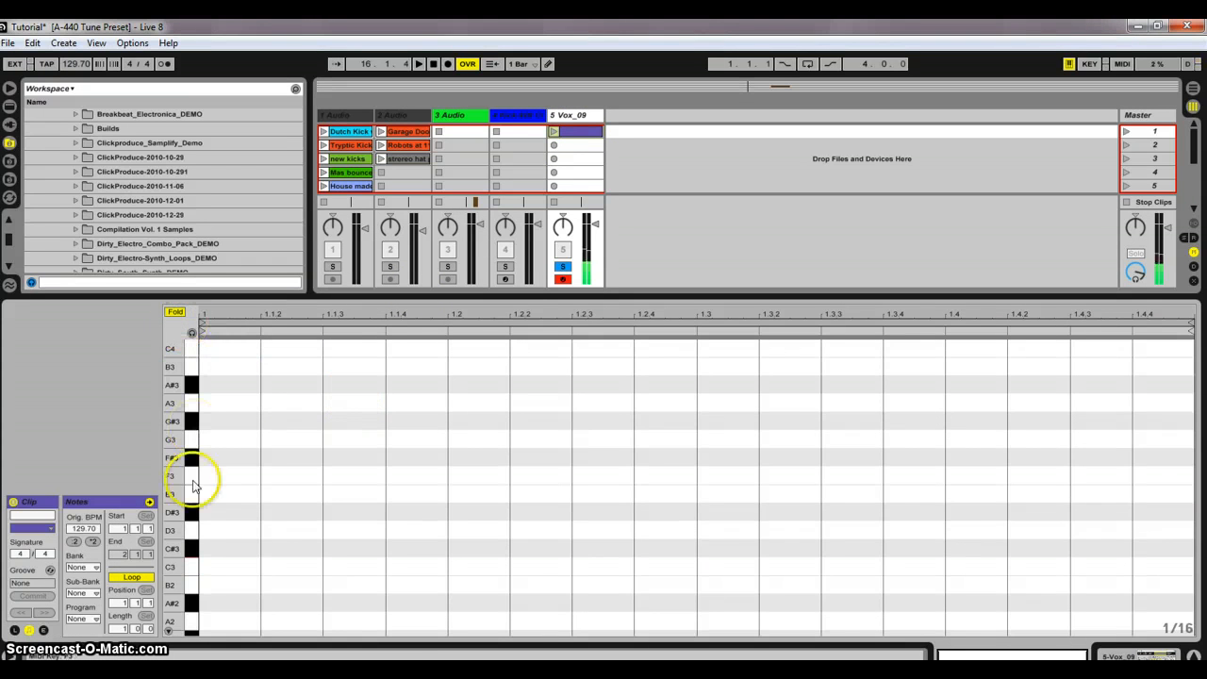
{"action": "left_click", "coordinate": [189, 569]}
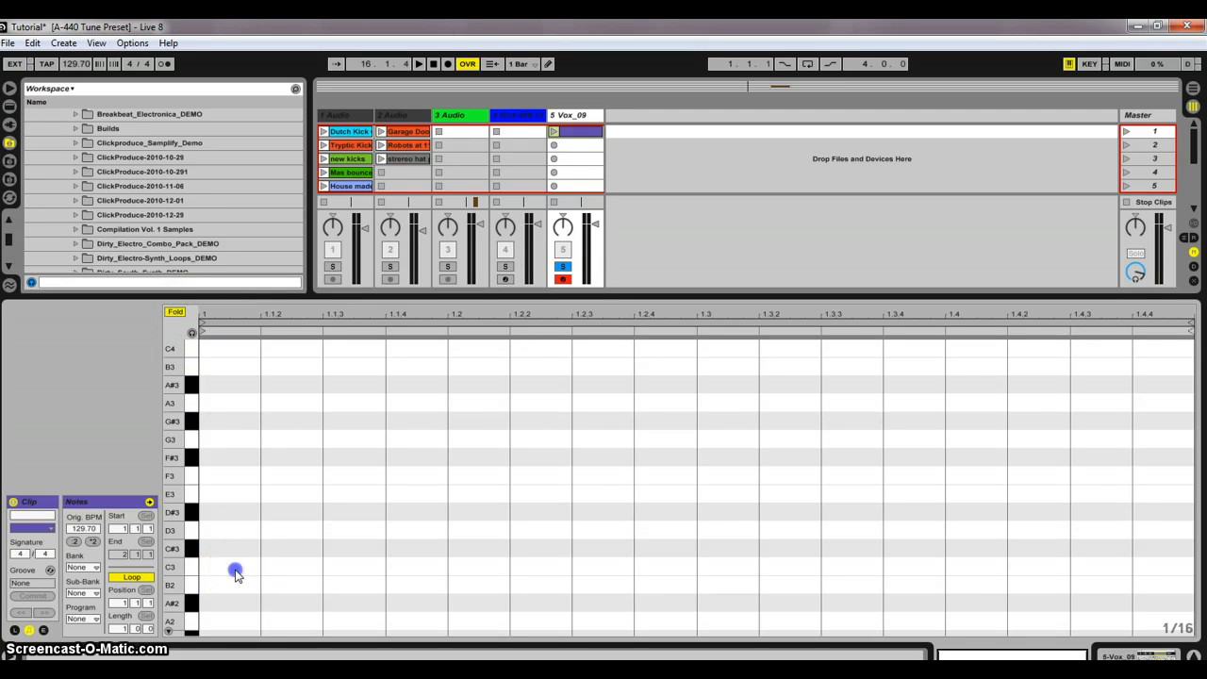
{"action": "double_click", "coordinate": [234, 570]}
Add 1/16 C3 notes at 1.2, 1.3 and 1.4 in the folded note editor, and launch the clip
{"action": "left_click", "coordinate": [176, 313]}
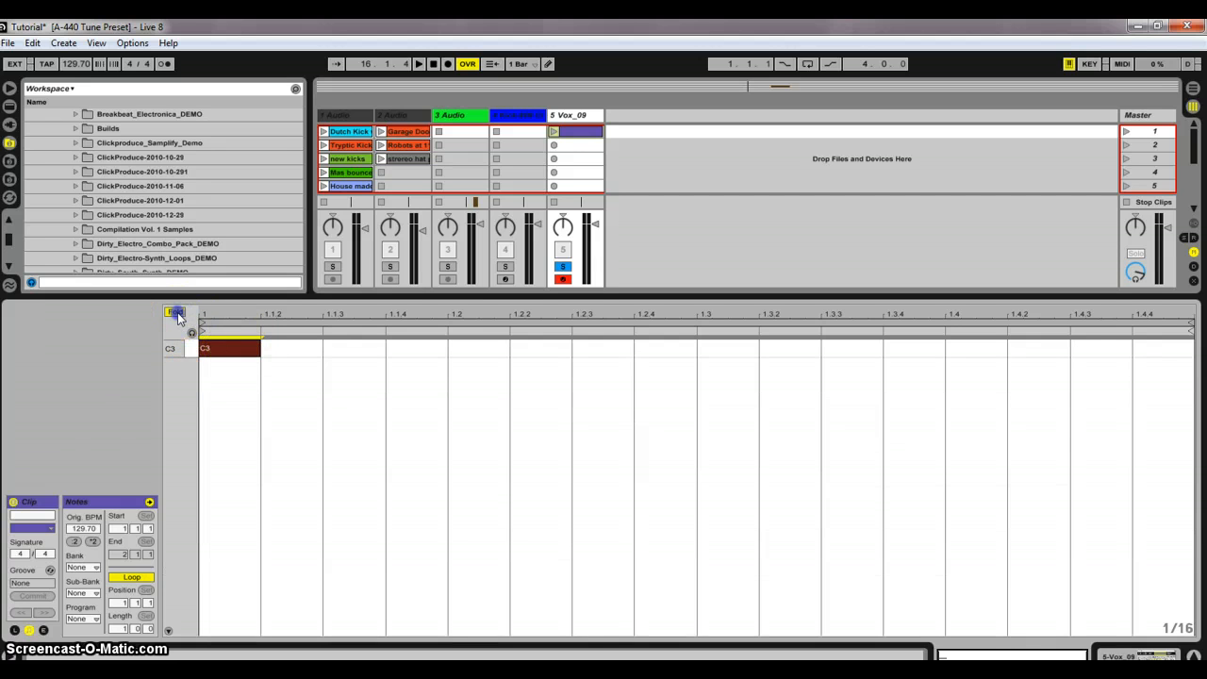
{"action": "left_click", "coordinate": [176, 312]}
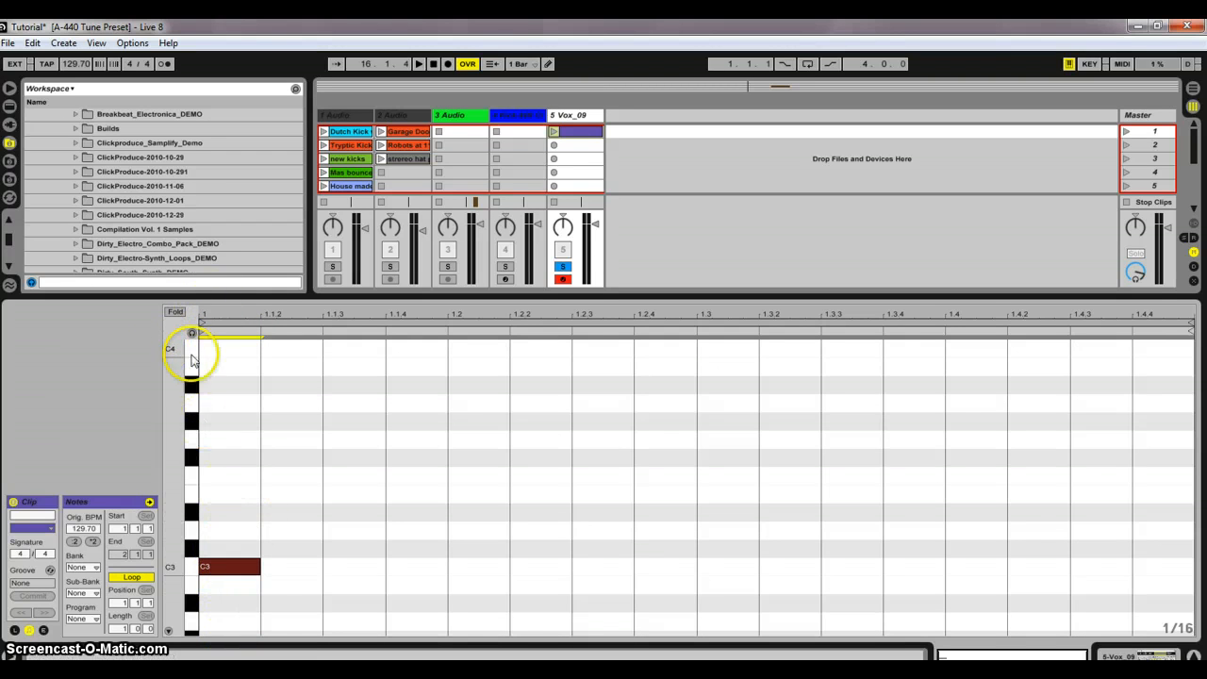
{"action": "left_click", "coordinate": [178, 313]}
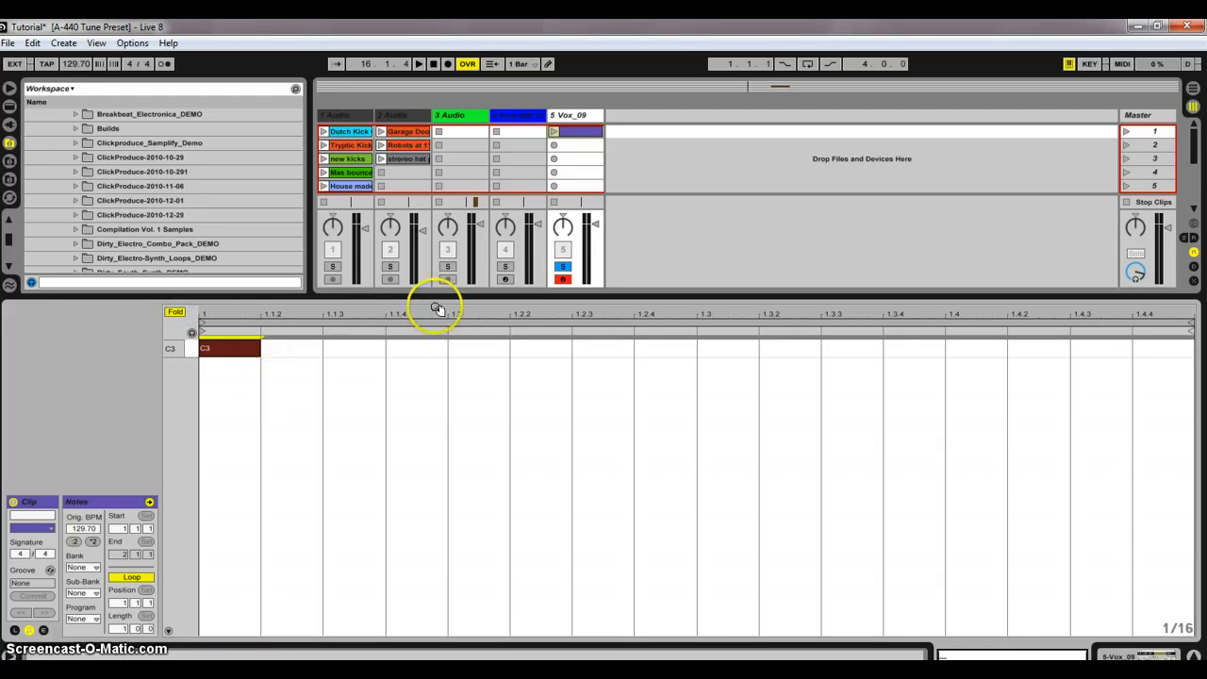
{"action": "double_click", "coordinate": [469, 352]}
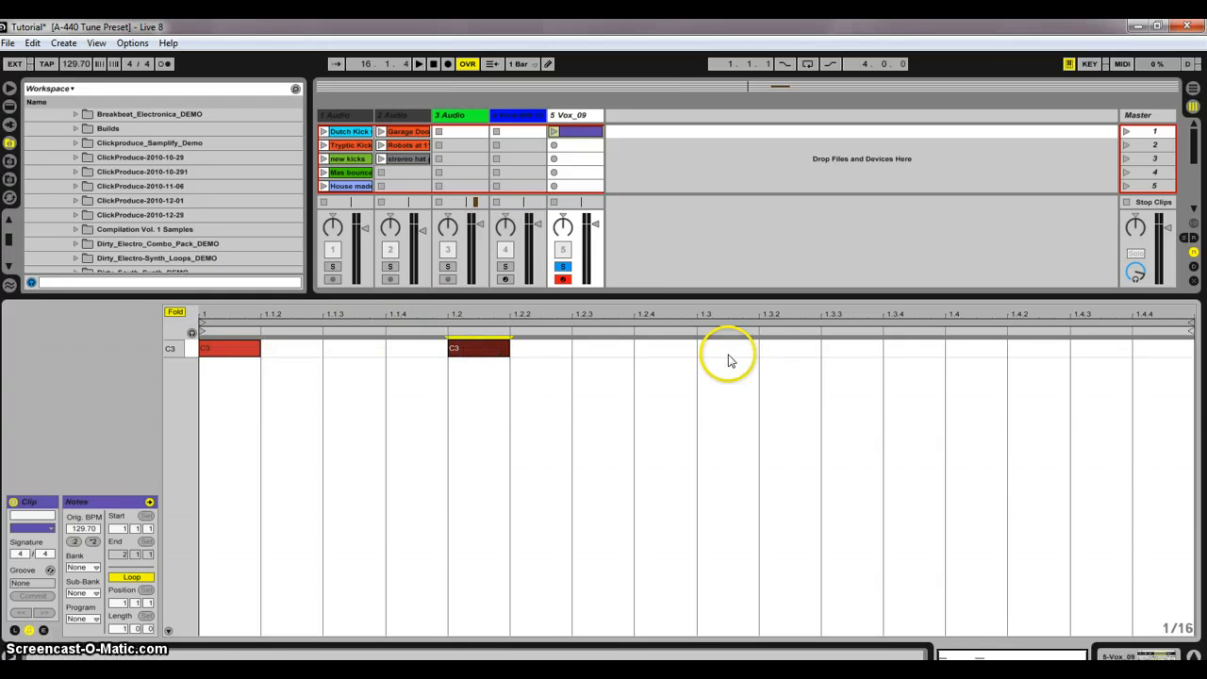
{"action": "double_click", "coordinate": [724, 350]}
{"action": "double_click", "coordinate": [971, 351]}
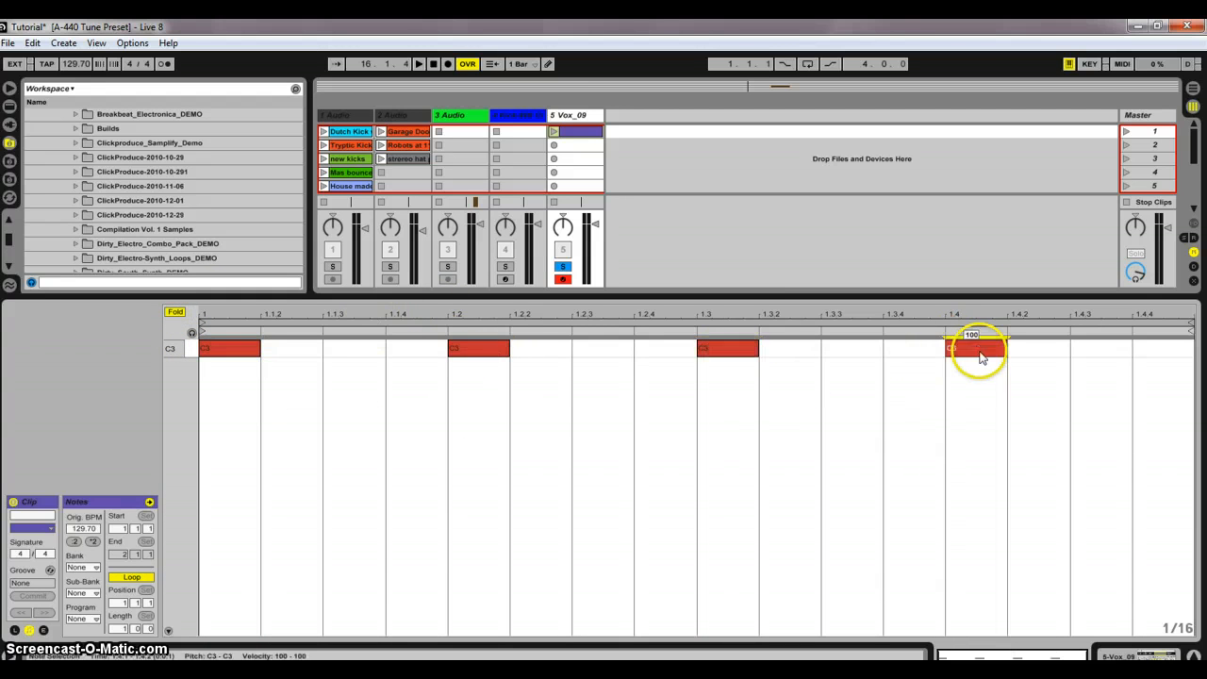
{"action": "left_click", "coordinate": [553, 132]}
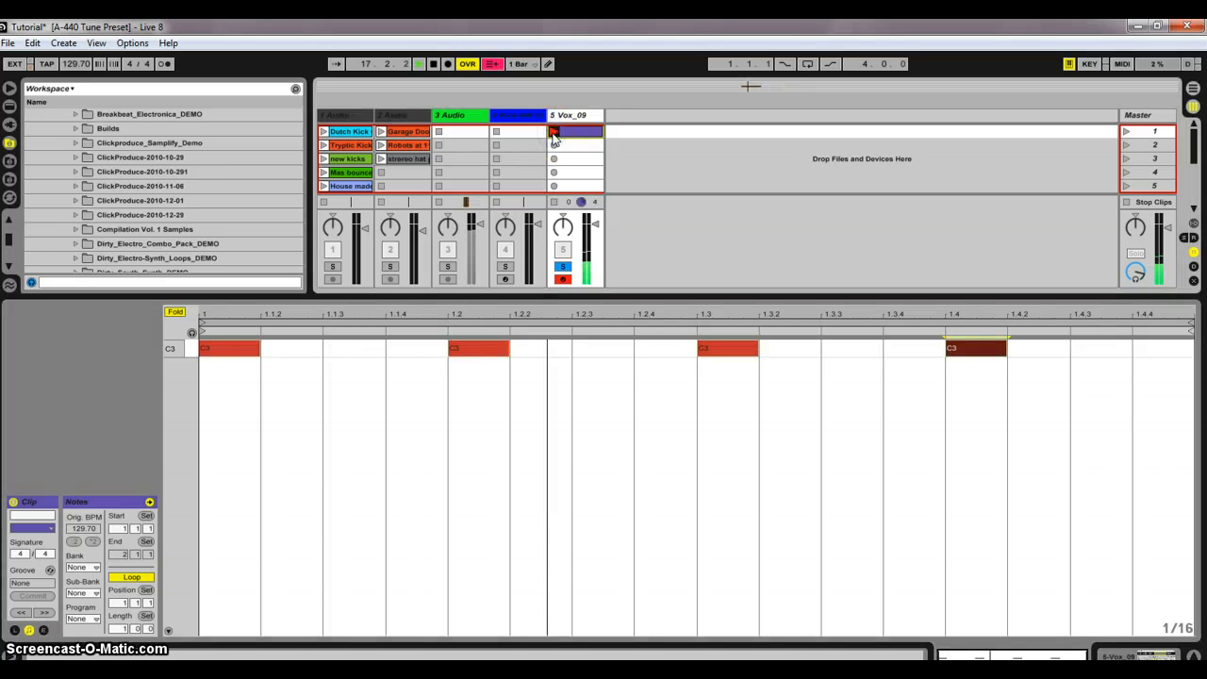
Lengthen each of the four C3 notes to two 1/16 divisions, and relaunch the clip to hear it
{"action": "left_click_drag", "start_coordinate": [259, 349], "coordinate": [327, 348]}
{"action": "left_click_drag", "start_coordinate": [509, 350], "coordinate": [550, 353]}
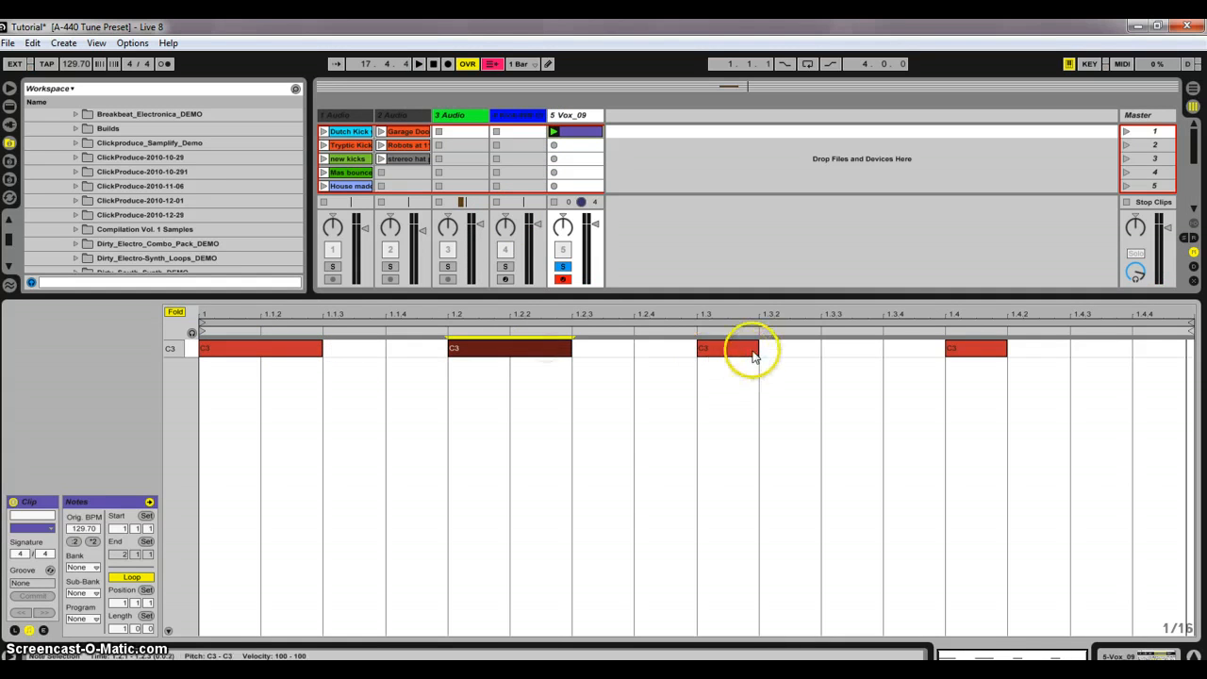
{"action": "left_click_drag", "start_coordinate": [757, 345], "coordinate": [816, 348]}
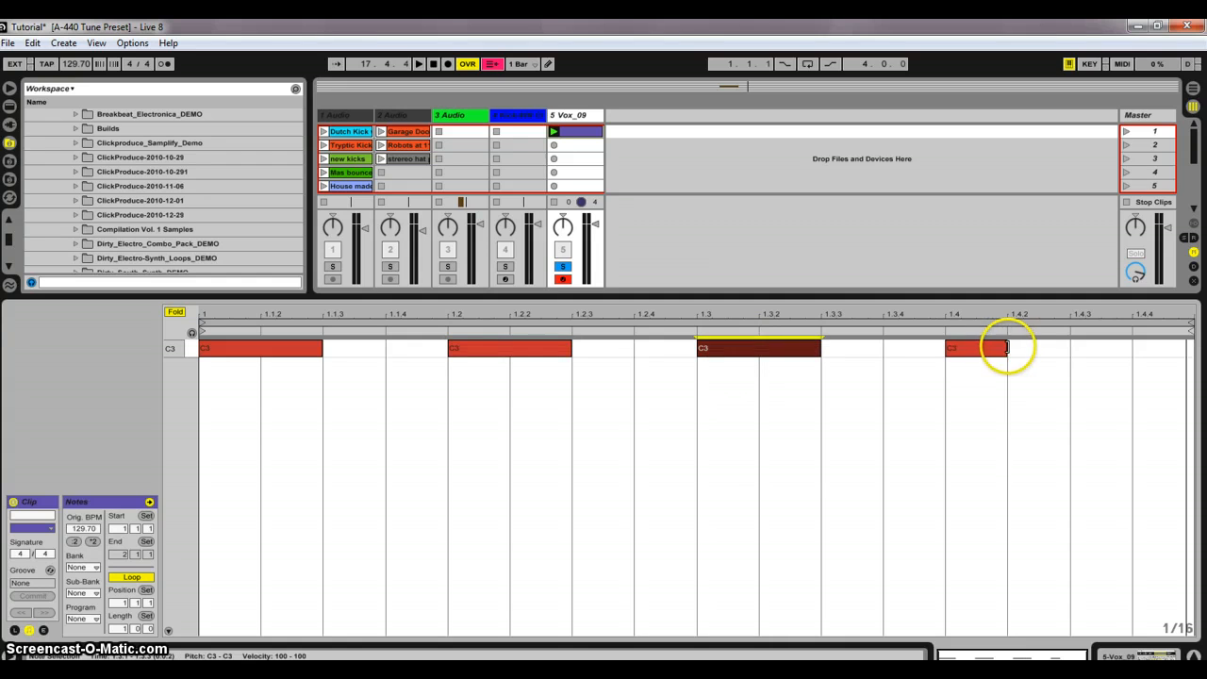
{"action": "left_click_drag", "start_coordinate": [1004, 348], "coordinate": [1041, 349]}
{"action": "left_click", "coordinate": [553, 132]}
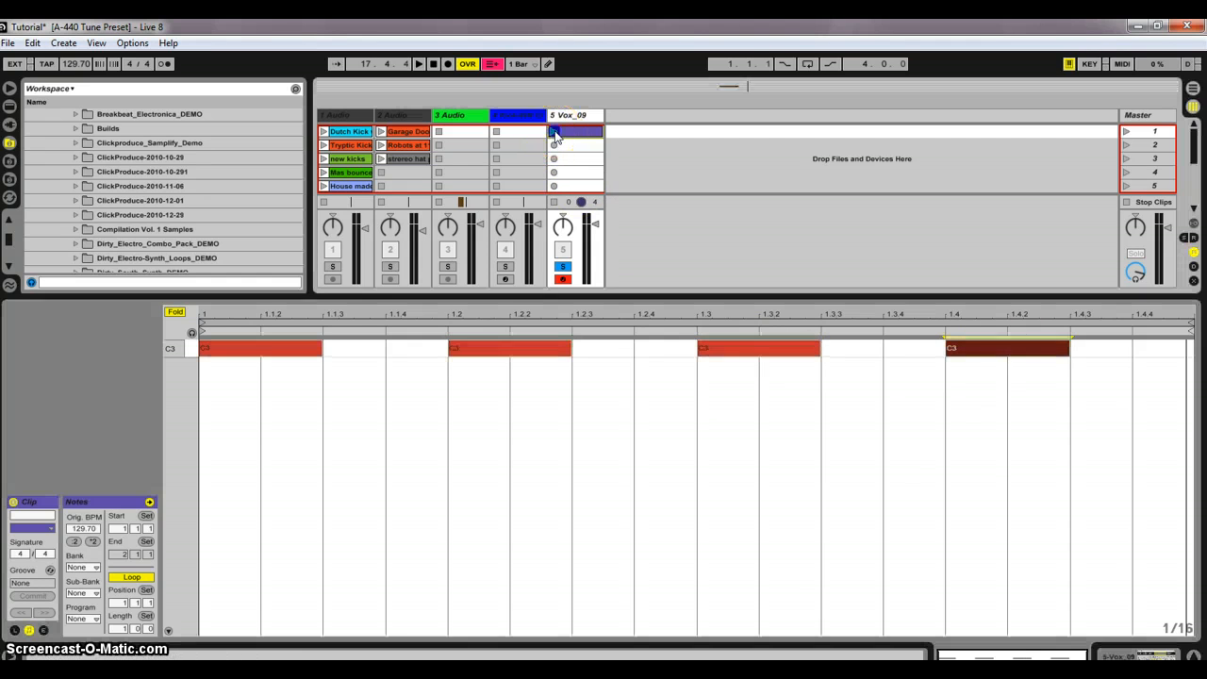
{"action": "key", "text": "space"}
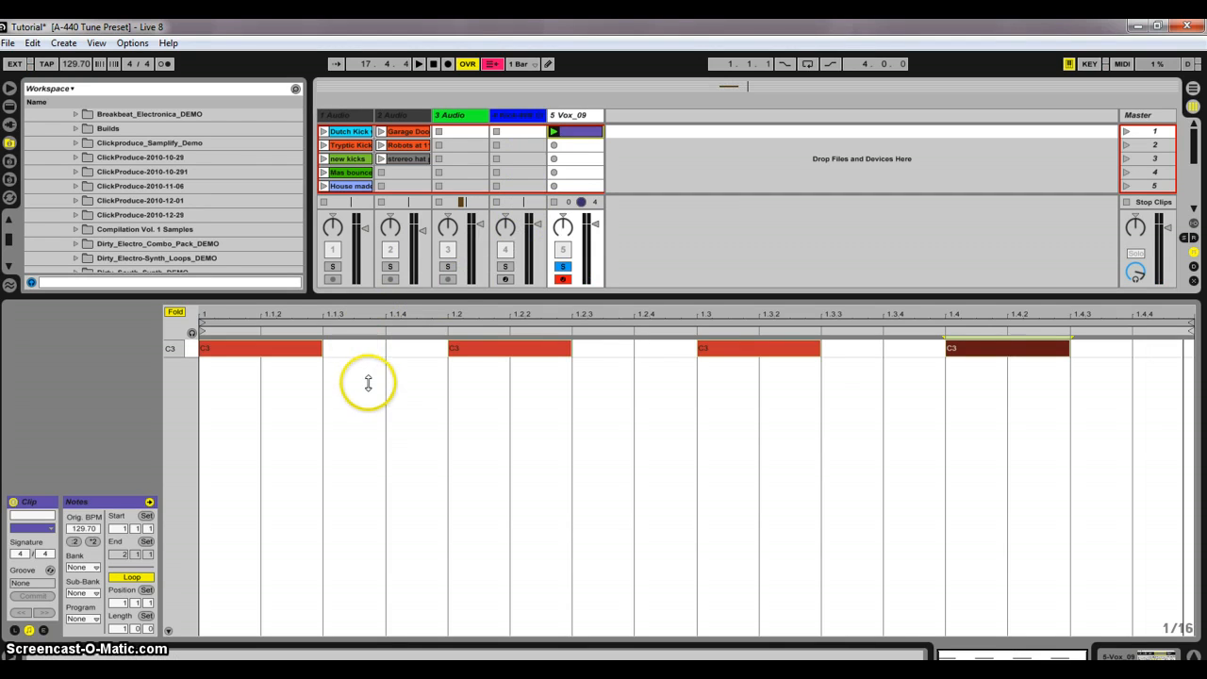
Stop the Vox_09 track's clip and remove it from the first slot
{"action": "left_click", "coordinate": [555, 202]}
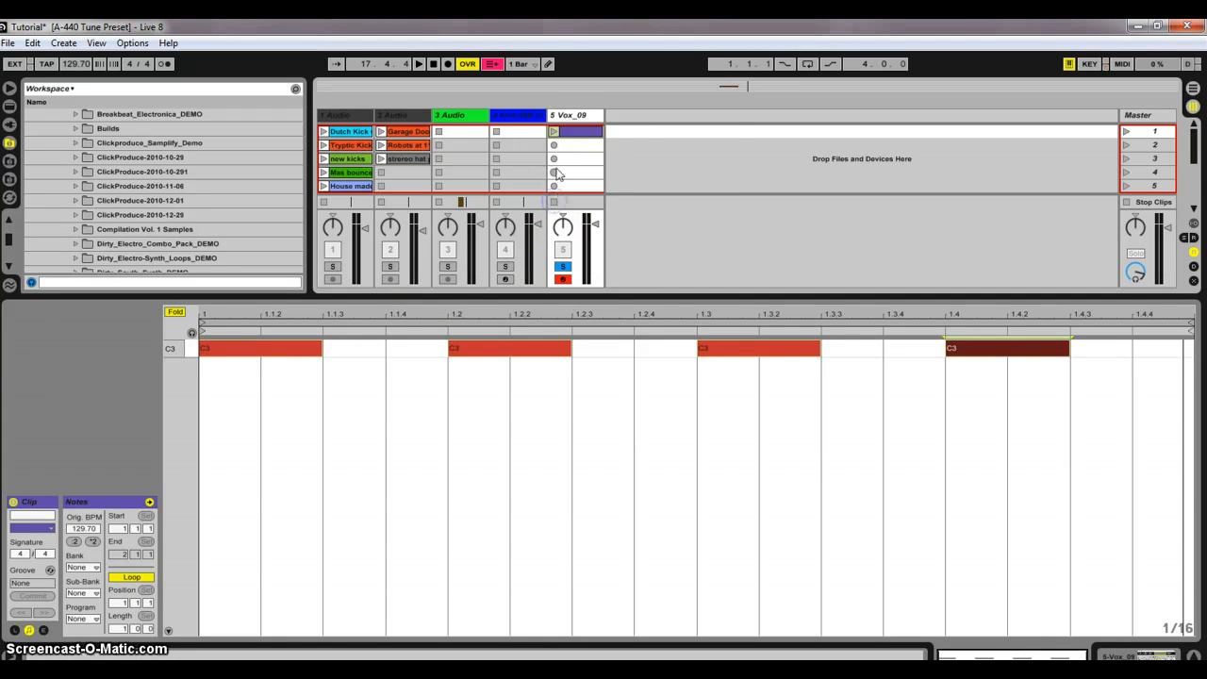
{"action": "right_click", "coordinate": [574, 130]}
{"action": "left_click", "coordinate": [584, 136]}
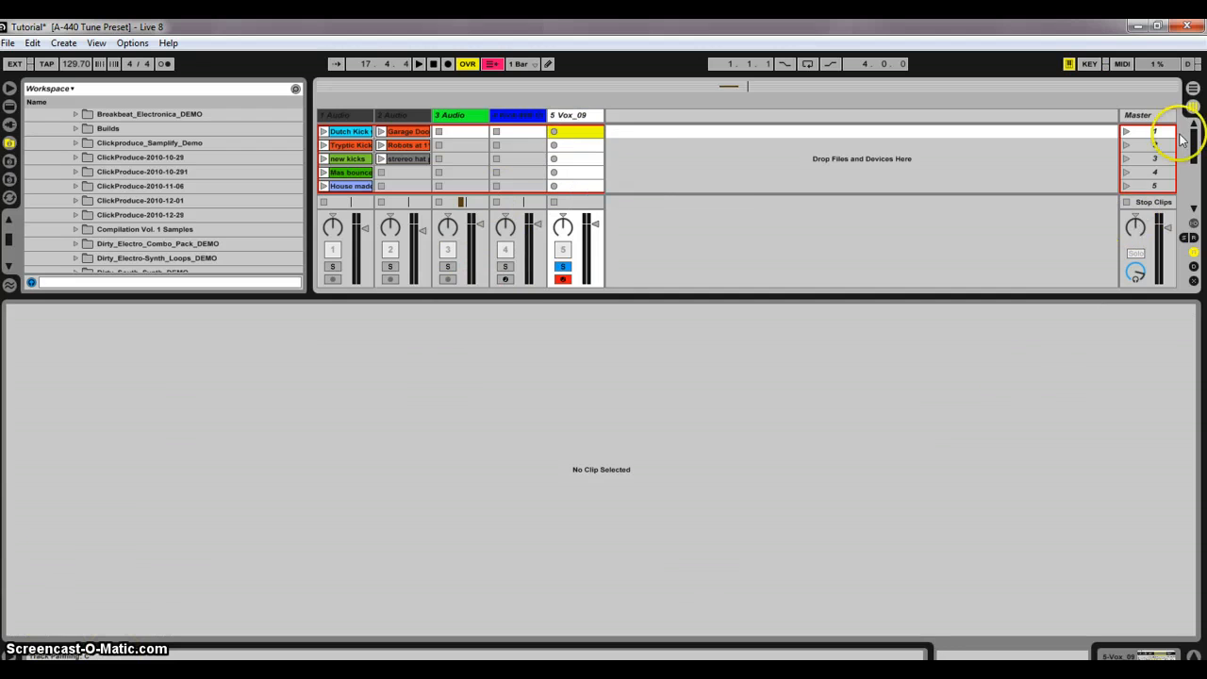
Show the Arrangement view with the 3 Audio track unfolded, and enlarge the arrangement area over the clip details
{"action": "left_click", "coordinate": [1192, 87]}
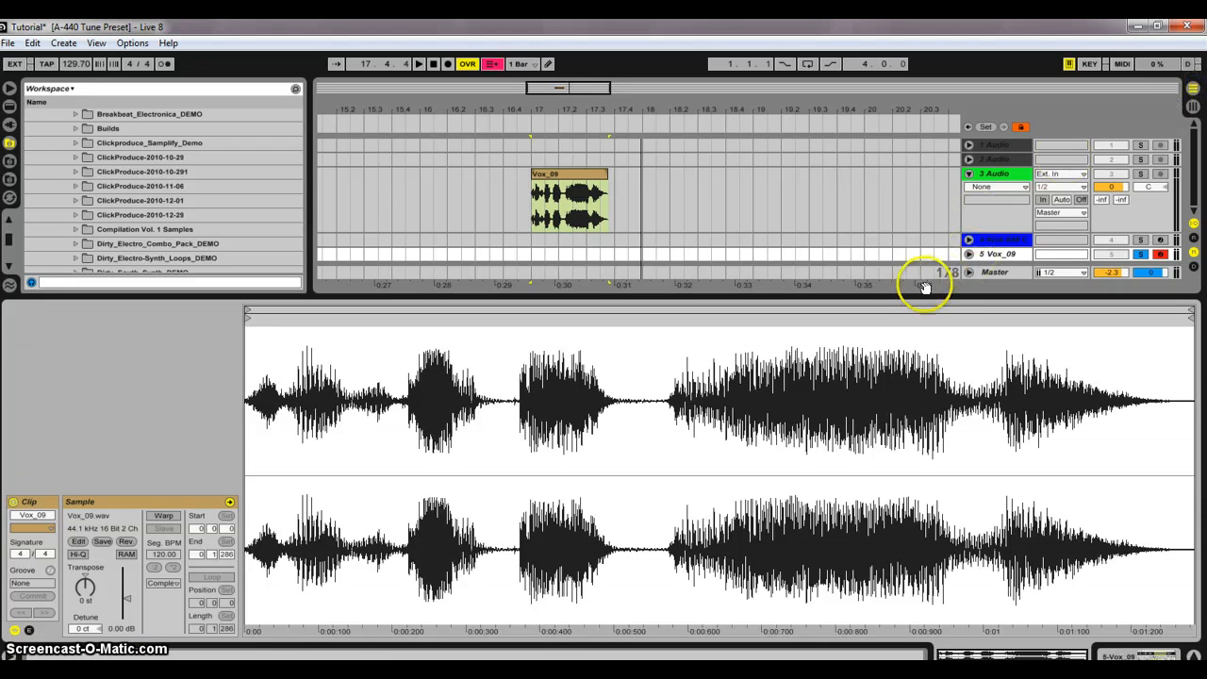
{"action": "left_click", "coordinate": [969, 175]}
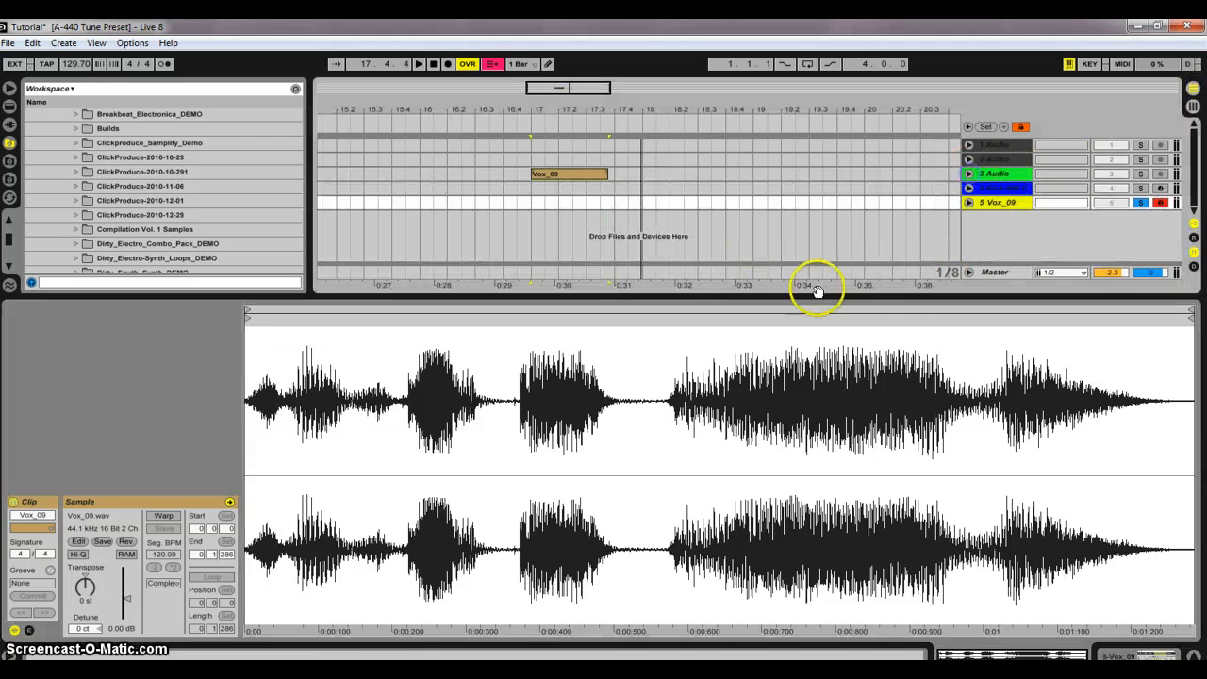
{"action": "left_click", "coordinate": [969, 175]}
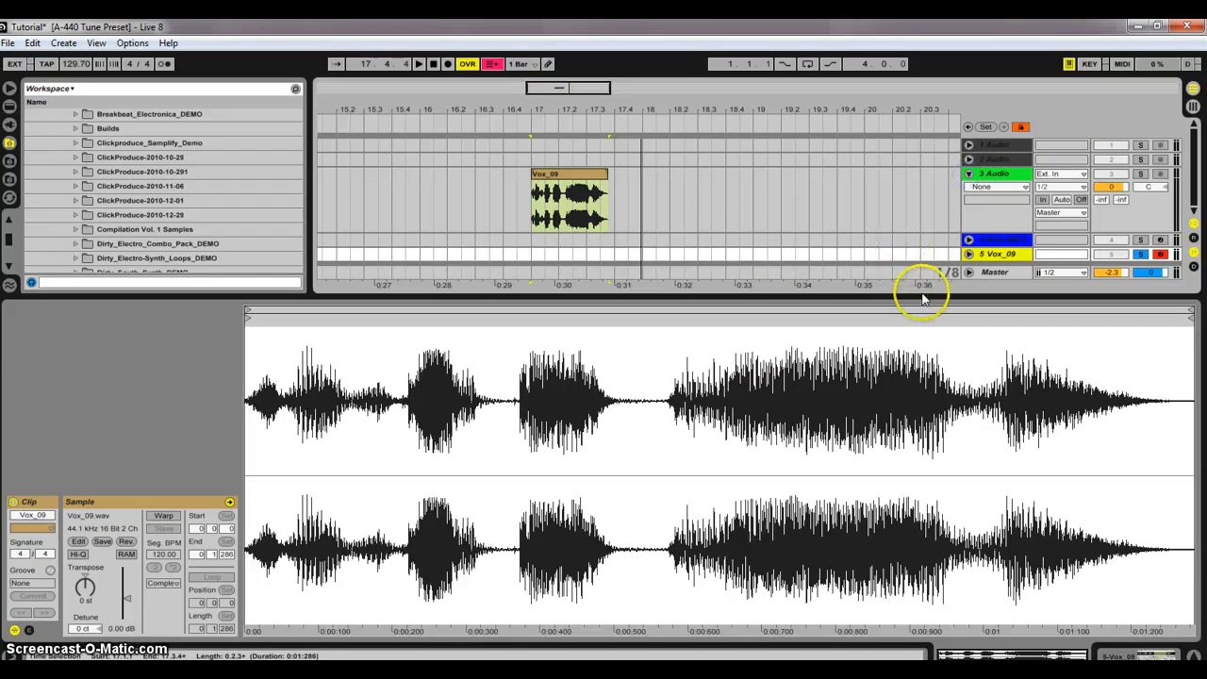
{"action": "left_click_drag", "start_coordinate": [922, 298], "coordinate": [896, 436]}
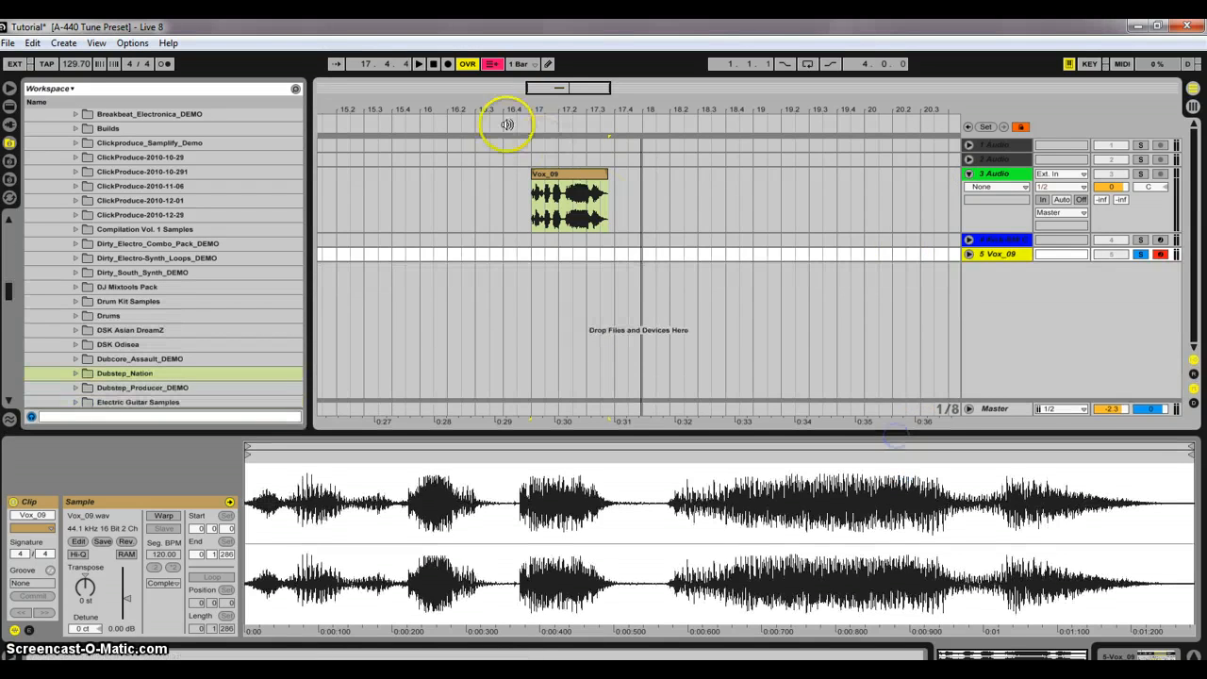
Bring the Vox_09 audio clip from the Arrangement into the first Session slot of the 3 Audio track
{"action": "right_click", "coordinate": [543, 178]}
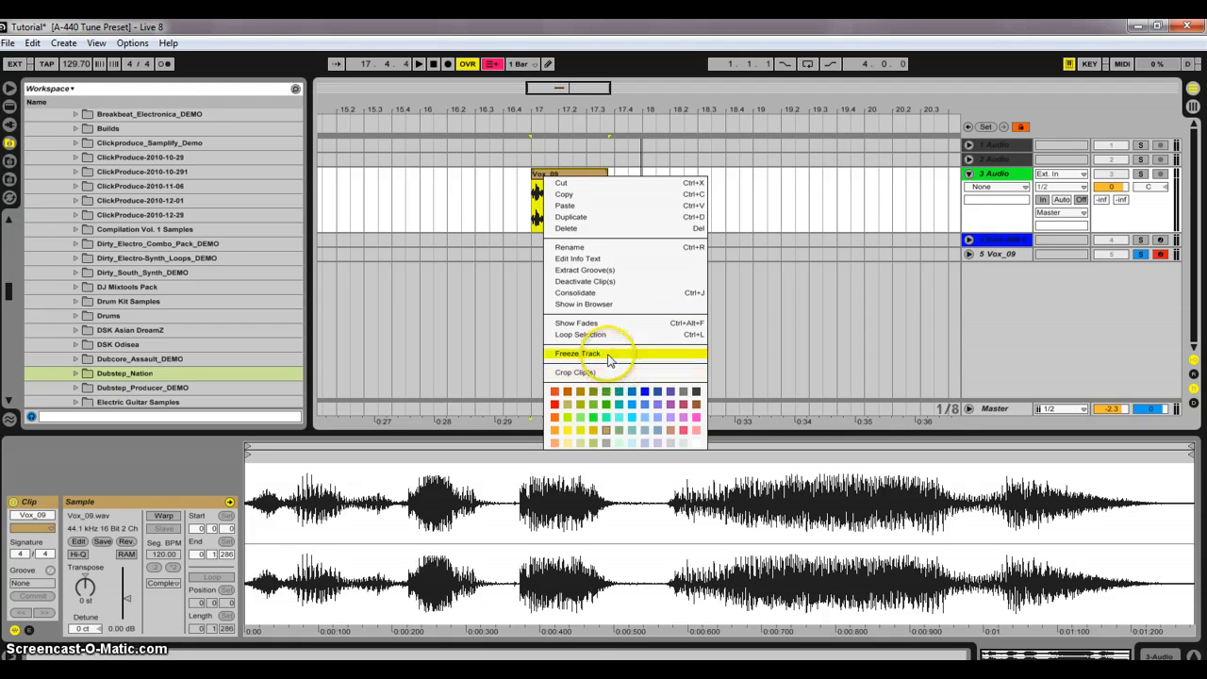
{"action": "left_click", "coordinate": [524, 215]}
{"action": "left_click", "coordinate": [569, 178]}
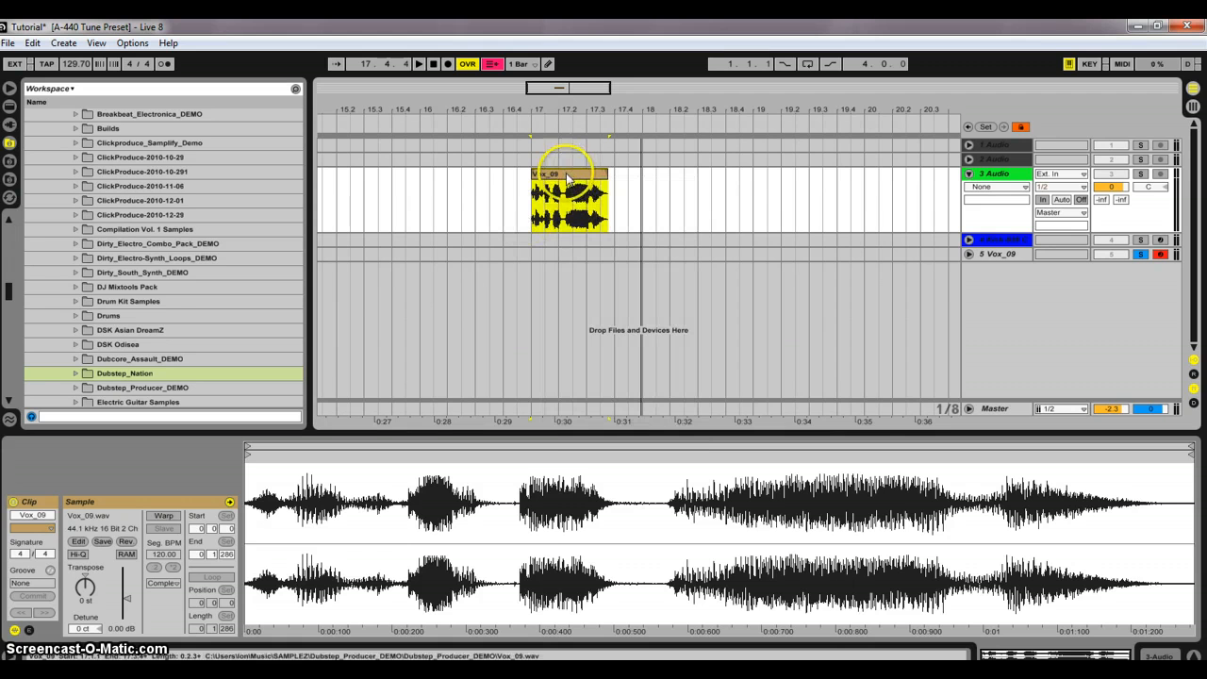
{"action": "left_click", "coordinate": [1195, 108]}
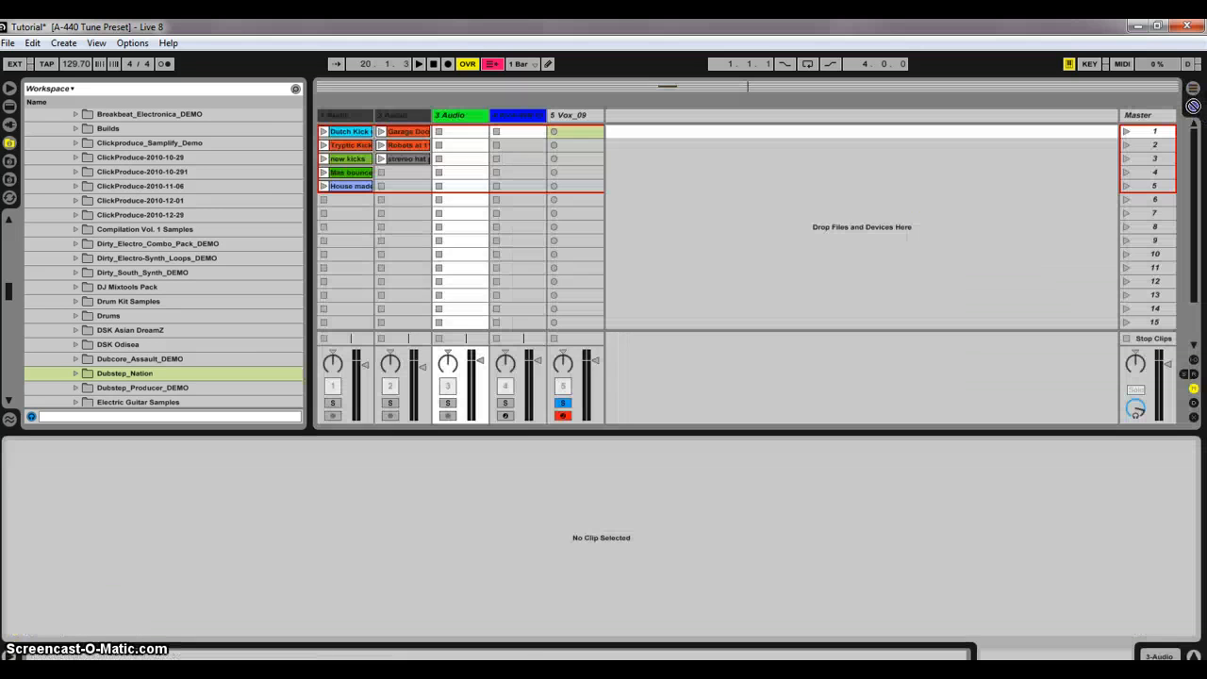
{"action": "left_click_drag", "start_coordinate": [1010, 122], "coordinate": [474, 137]}
Turn on Warp for the Vox_09 clip and slice it to a new MIDI track per Transient, using the Chopping Block preset
{"action": "right_click", "coordinate": [474, 137]}
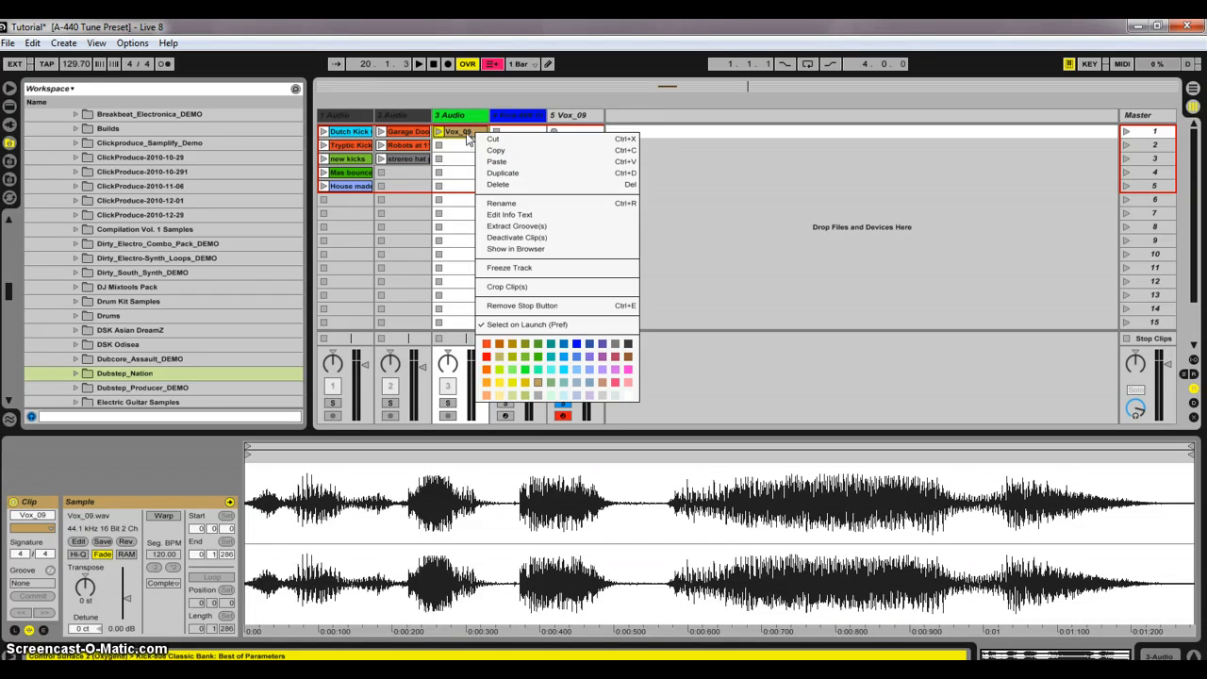
{"action": "left_click", "coordinate": [163, 515]}
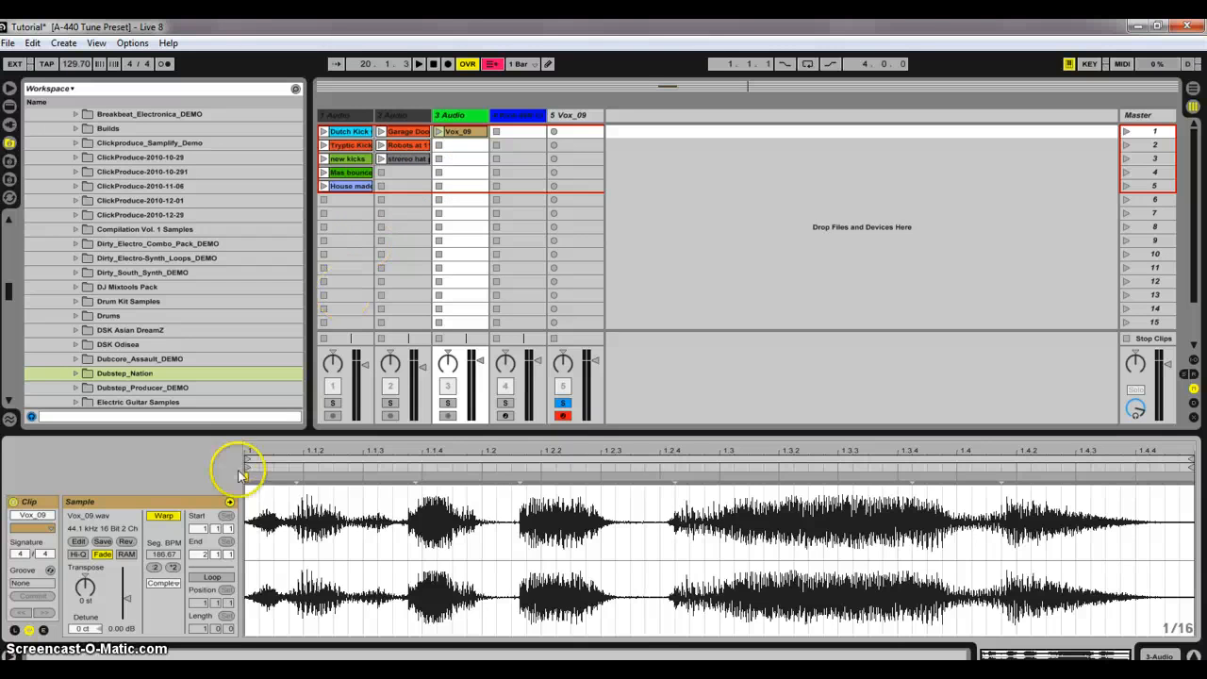
{"action": "right_click", "coordinate": [457, 139]}
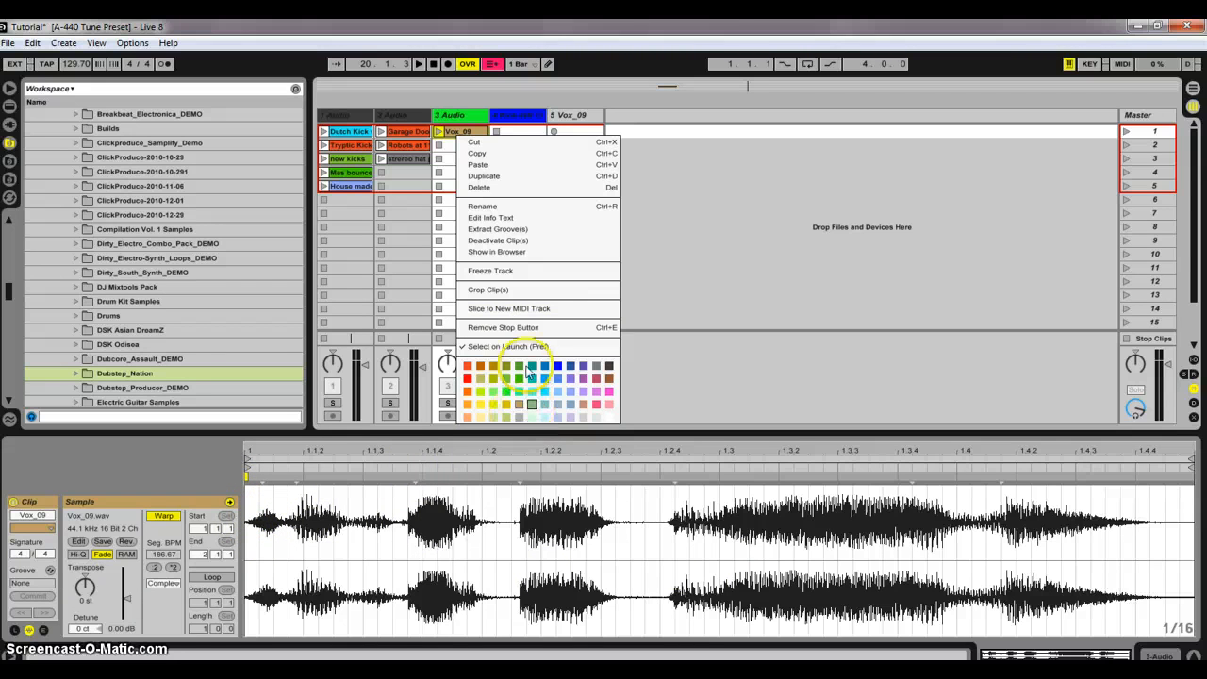
{"action": "left_click", "coordinate": [530, 309]}
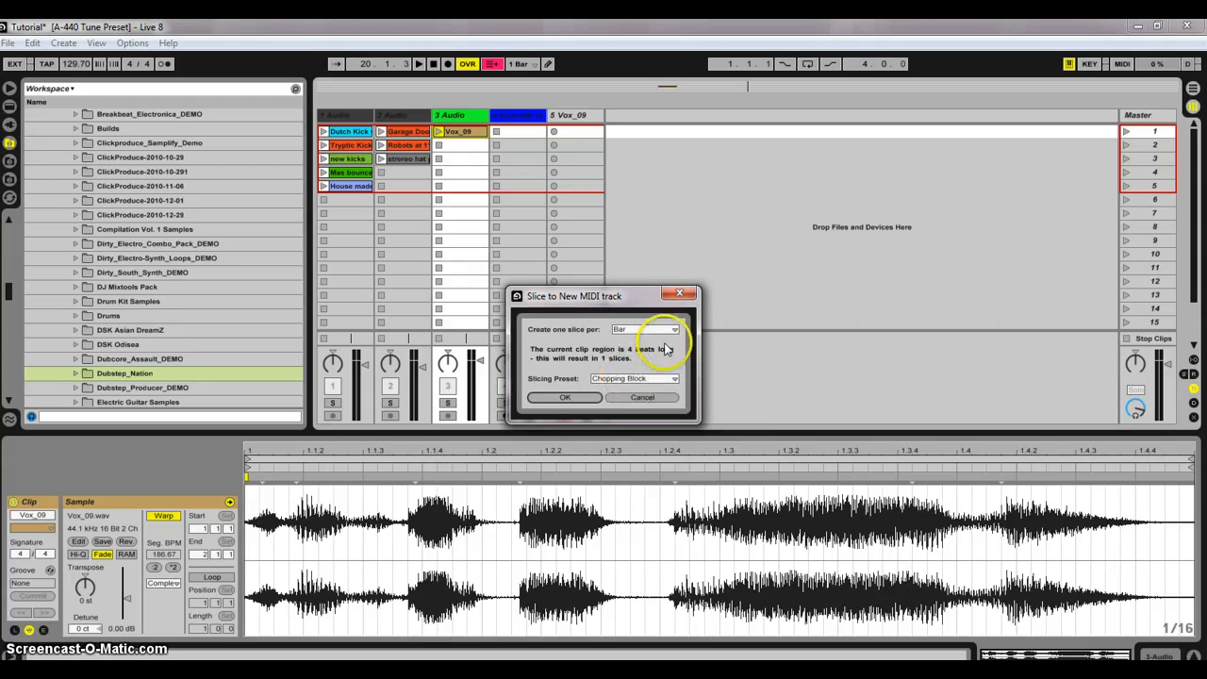
{"action": "left_click", "coordinate": [625, 379]}
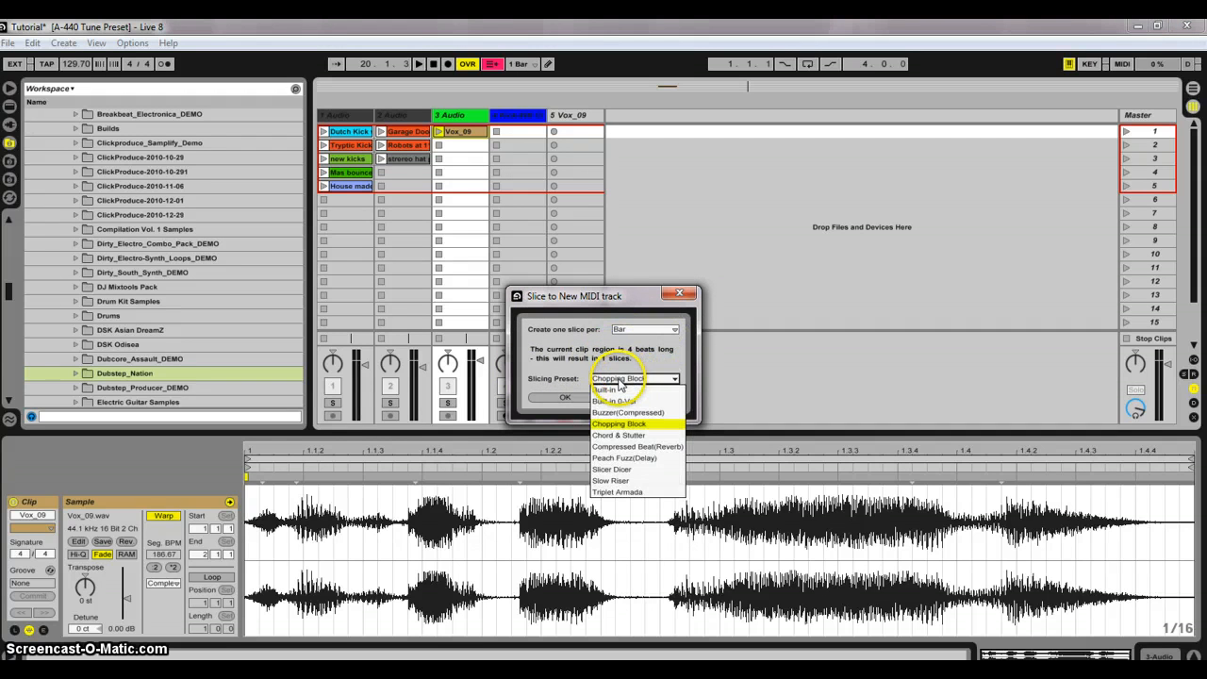
{"action": "left_click", "coordinate": [622, 424]}
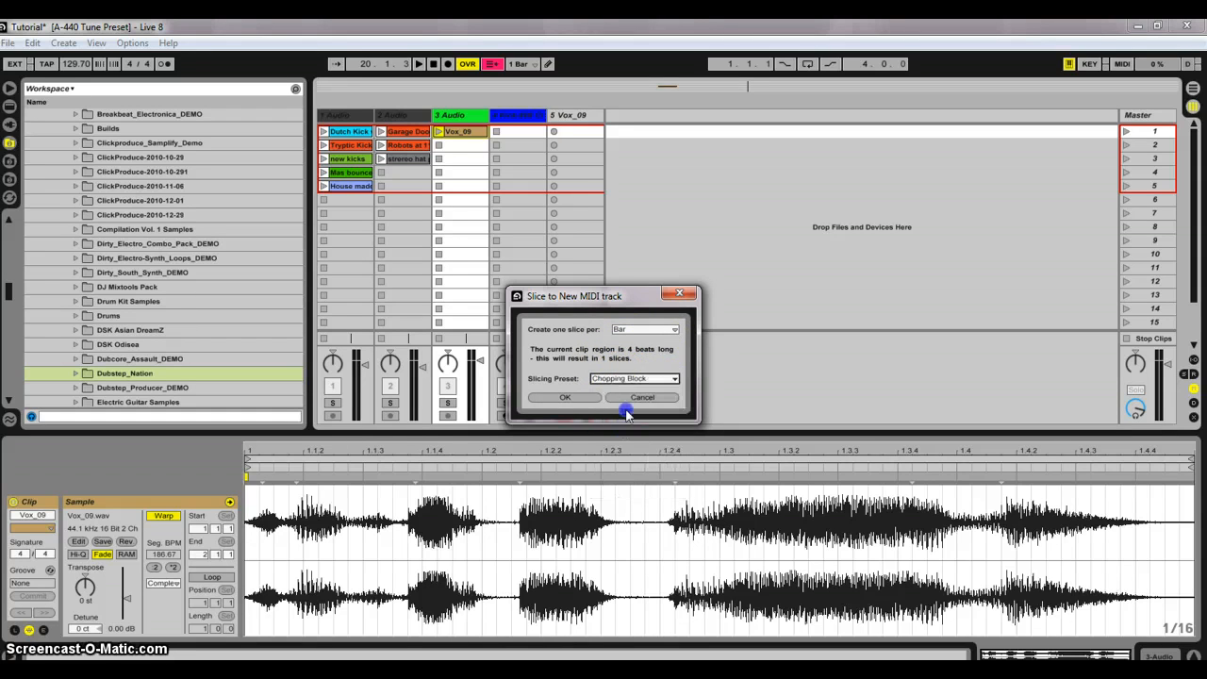
{"action": "left_click", "coordinate": [648, 333]}
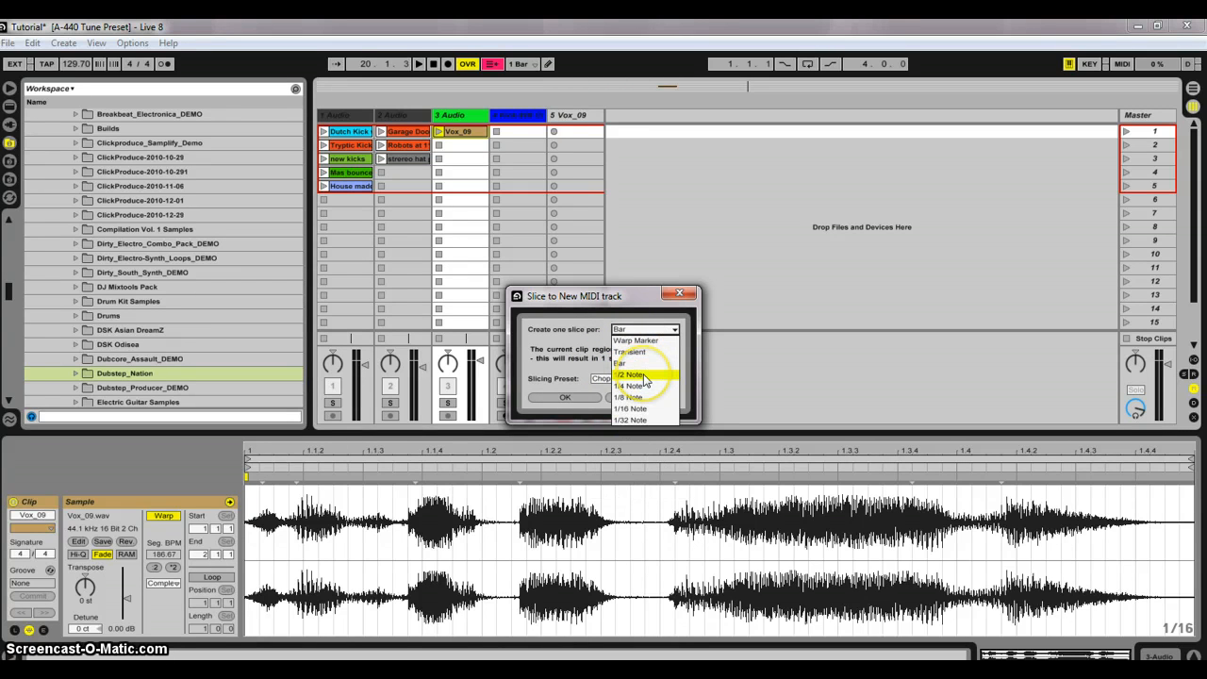
{"action": "left_click", "coordinate": [644, 352]}
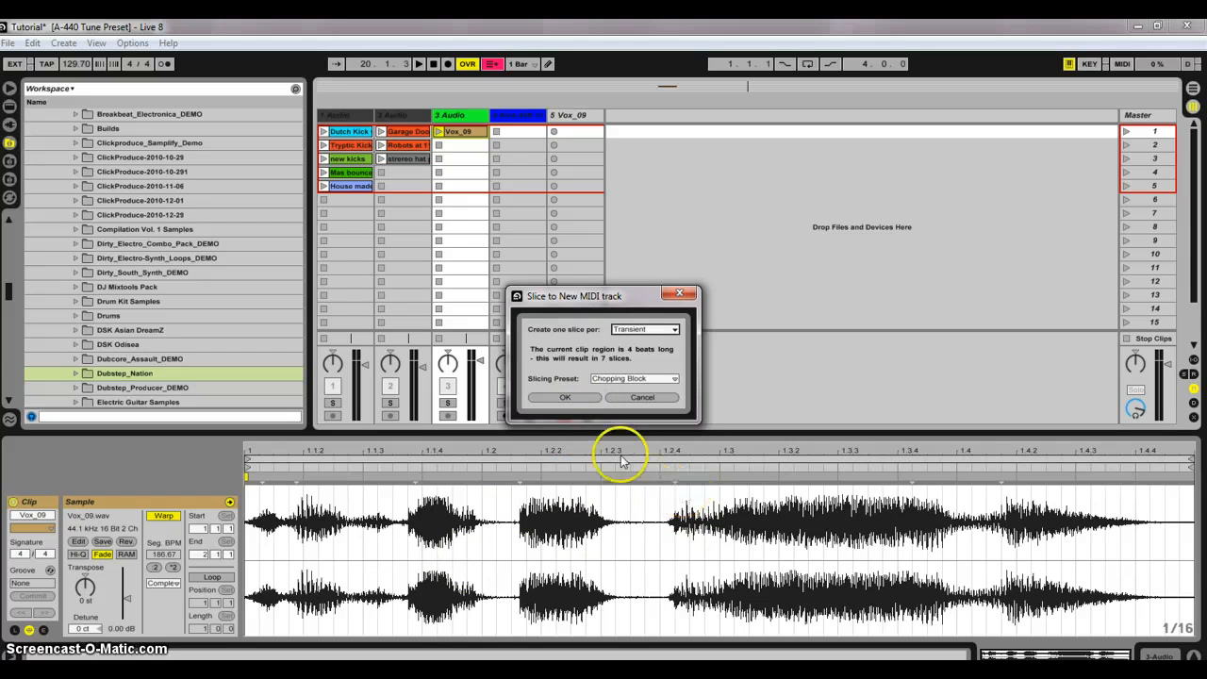
{"action": "left_click", "coordinate": [585, 400]}
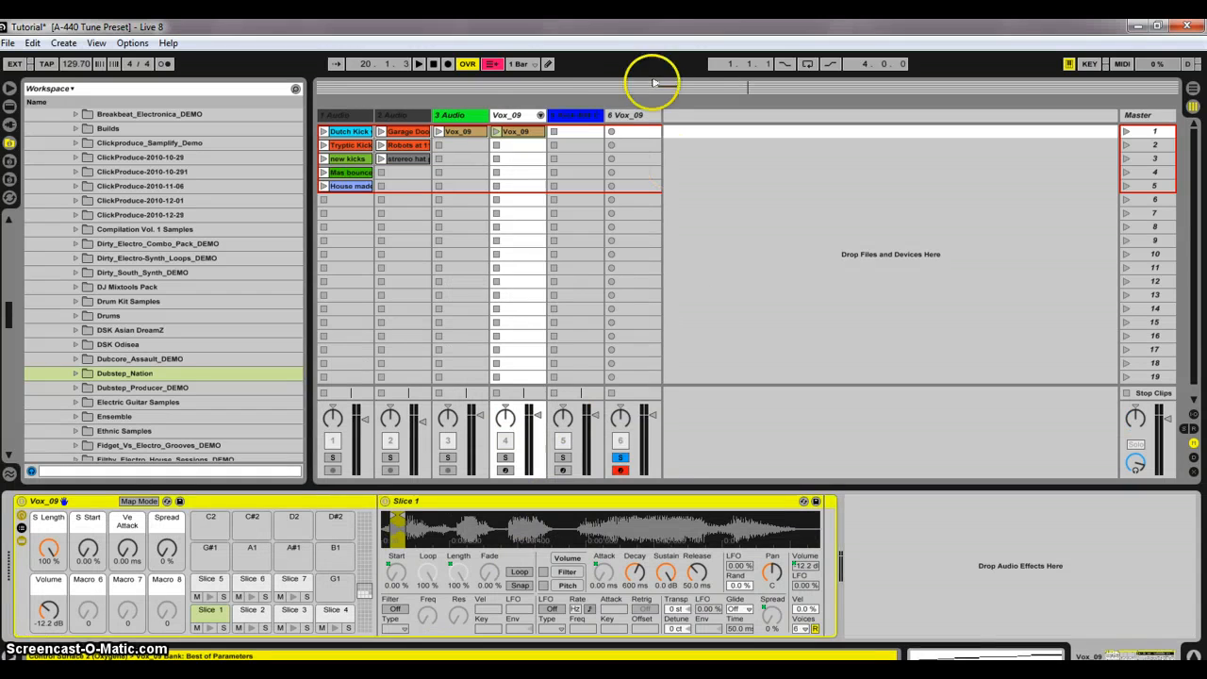
Color the new sliced Vox_09 track yellow, narrow the 3 Audio track, and select the sliced track
{"action": "right_click", "coordinate": [502, 115]}
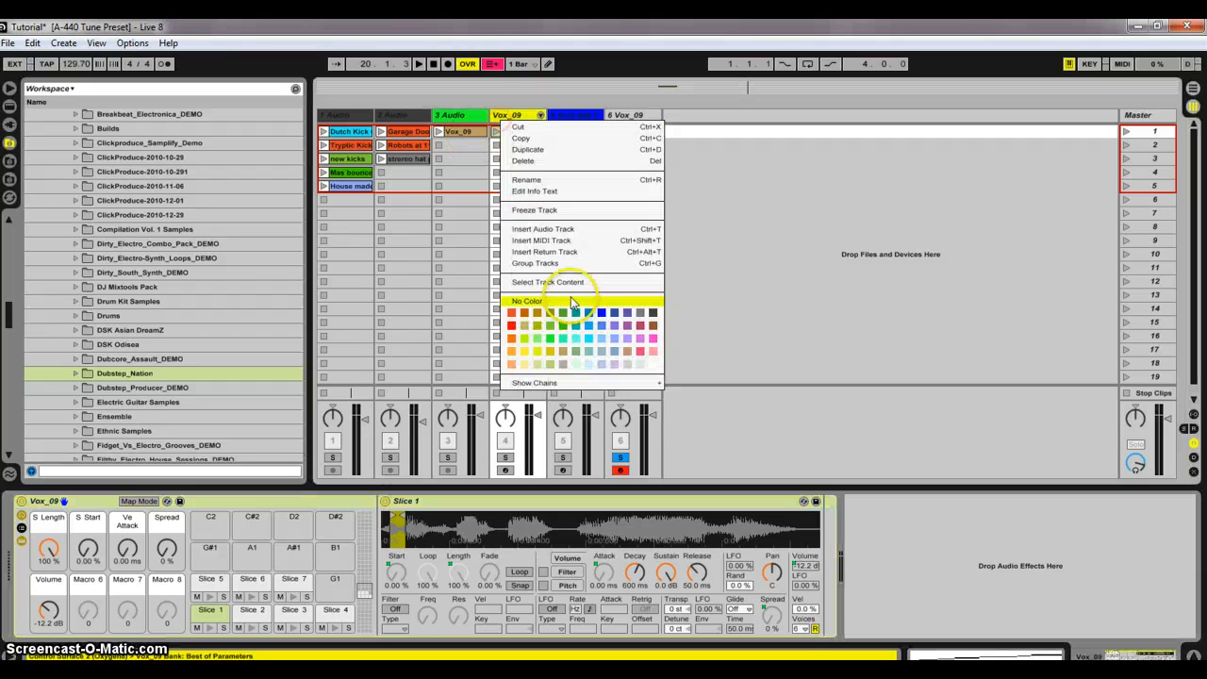
{"action": "left_click", "coordinate": [537, 351]}
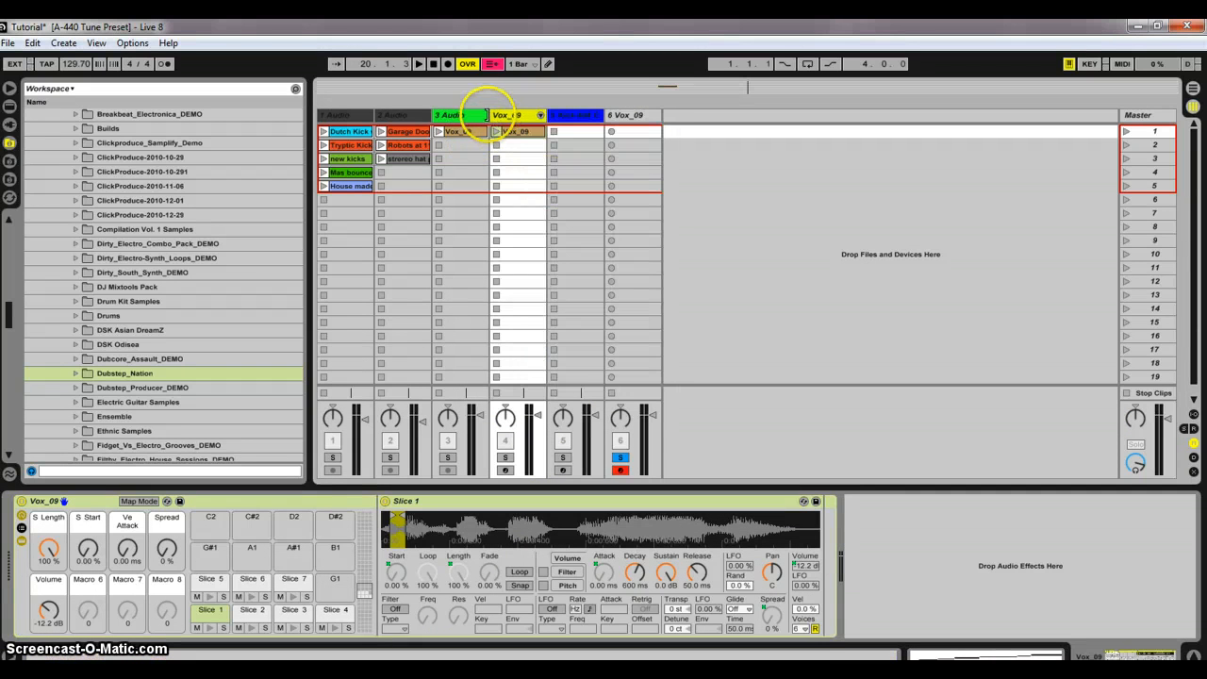
{"action": "left_click_drag", "start_coordinate": [486, 115], "coordinate": [460, 115]}
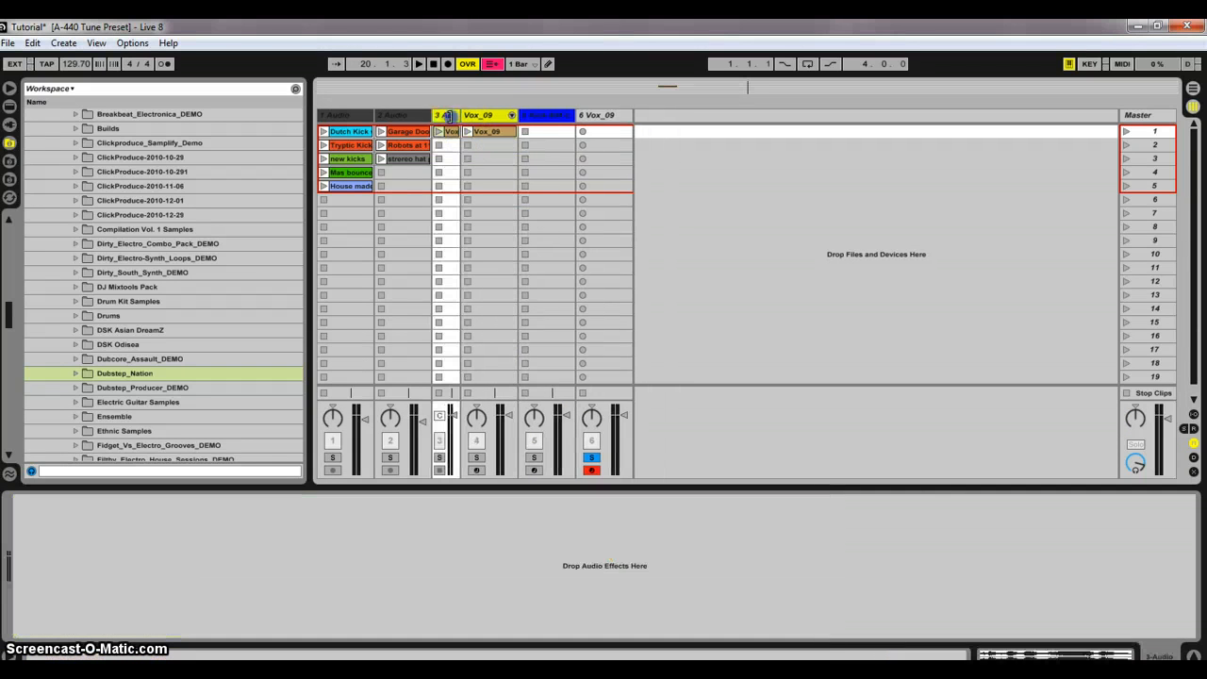
{"action": "left_click", "coordinate": [497, 119]}
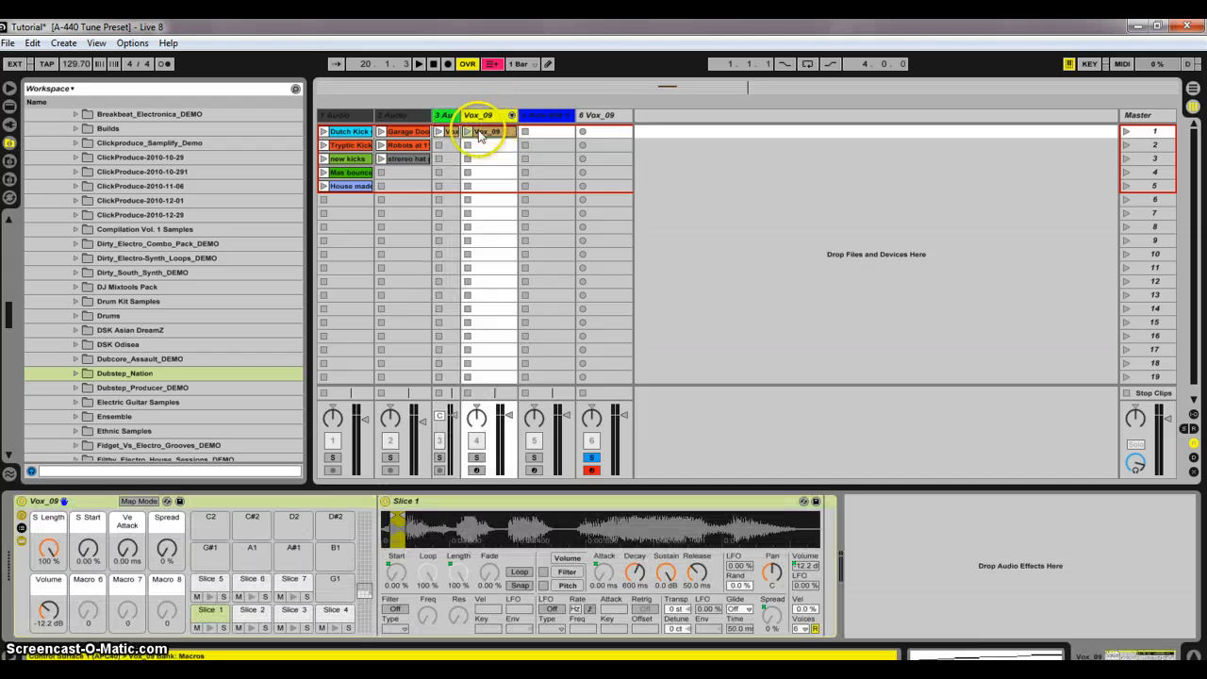
Audition Slice 1, solo and record-arm the sliced Vox_09 track, and turn off solo on track 6
{"action": "left_click", "coordinate": [213, 630]}
{"action": "left_click", "coordinate": [214, 631]}
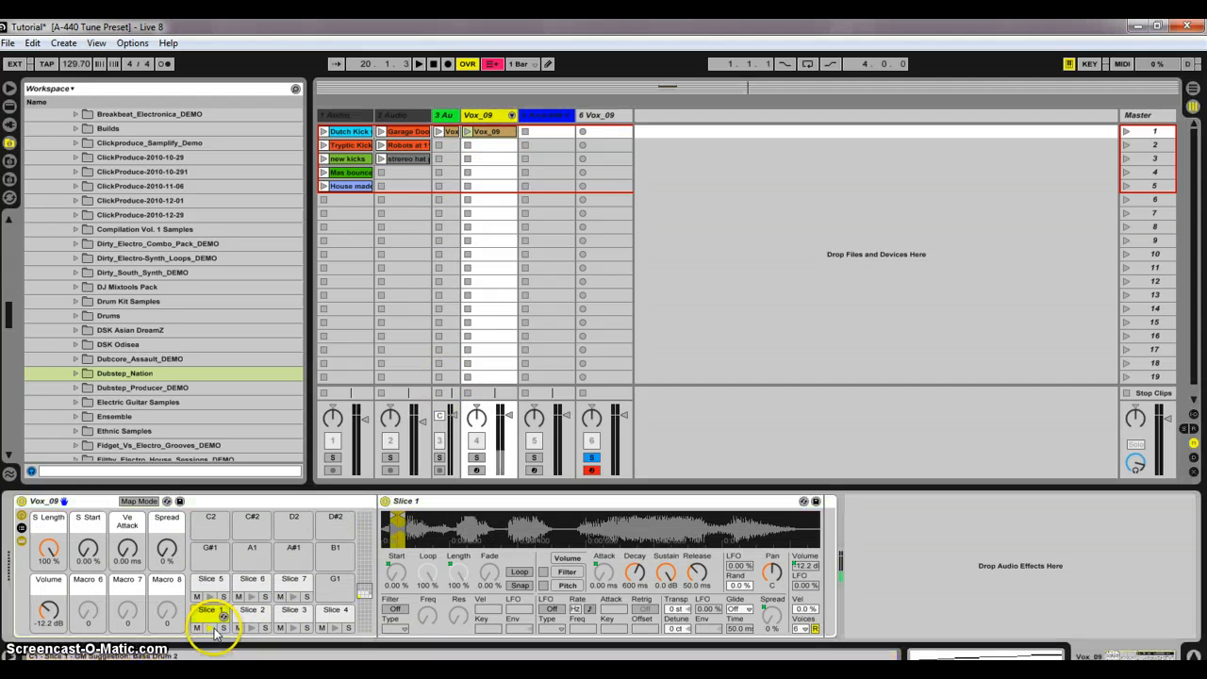
{"action": "left_click", "coordinate": [476, 457]}
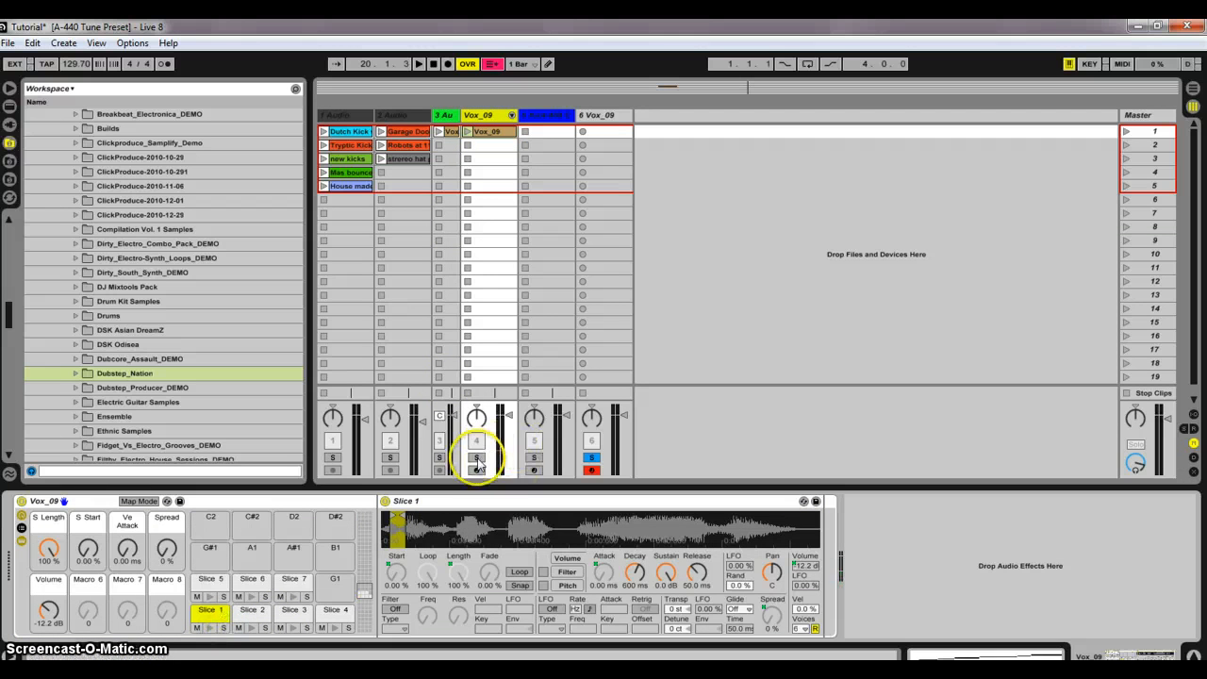
{"action": "left_click", "coordinate": [590, 459]}
{"action": "left_click", "coordinate": [475, 469]}
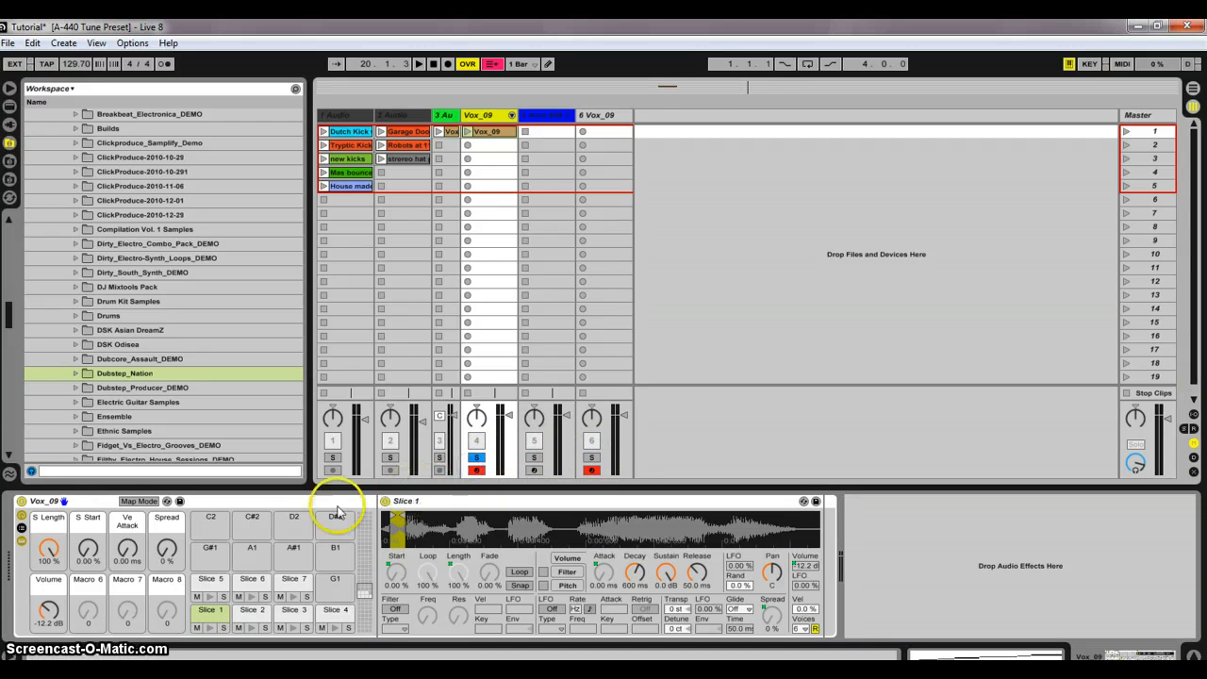
Audition the slices in the Vox_09 Drum Rack pad by pad, and dismiss the HP Support Assistant notification
{"action": "left_click", "coordinate": [213, 628]}
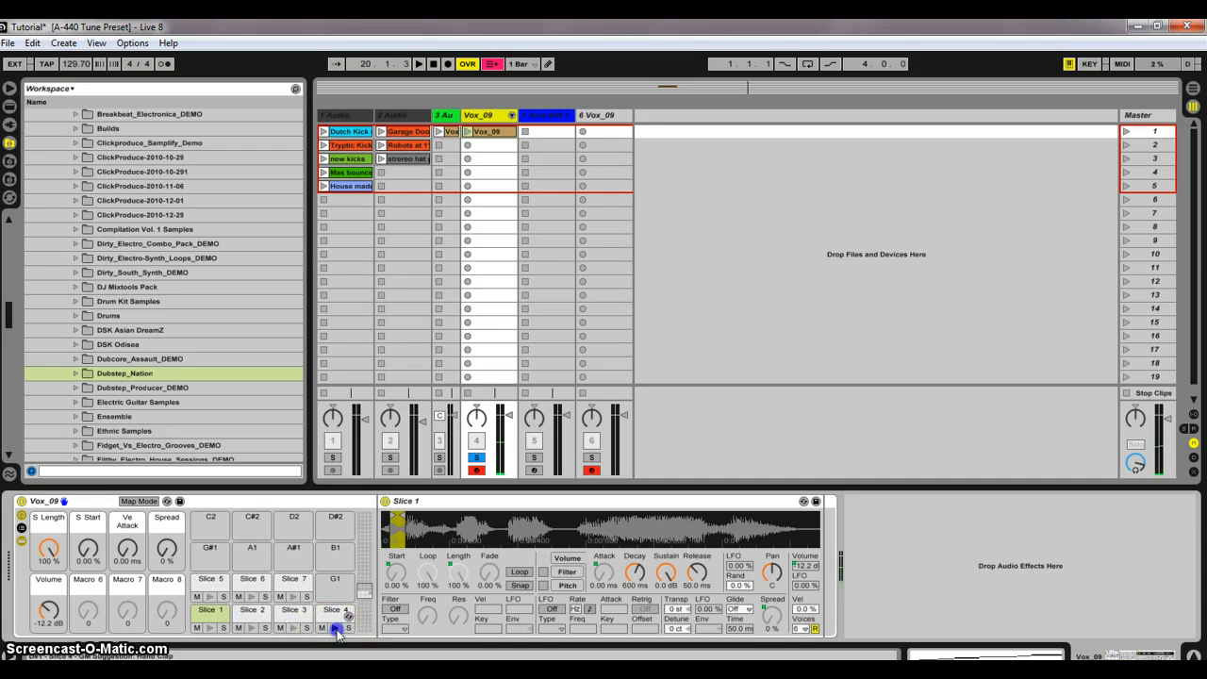
{"action": "left_click", "coordinate": [293, 596]}
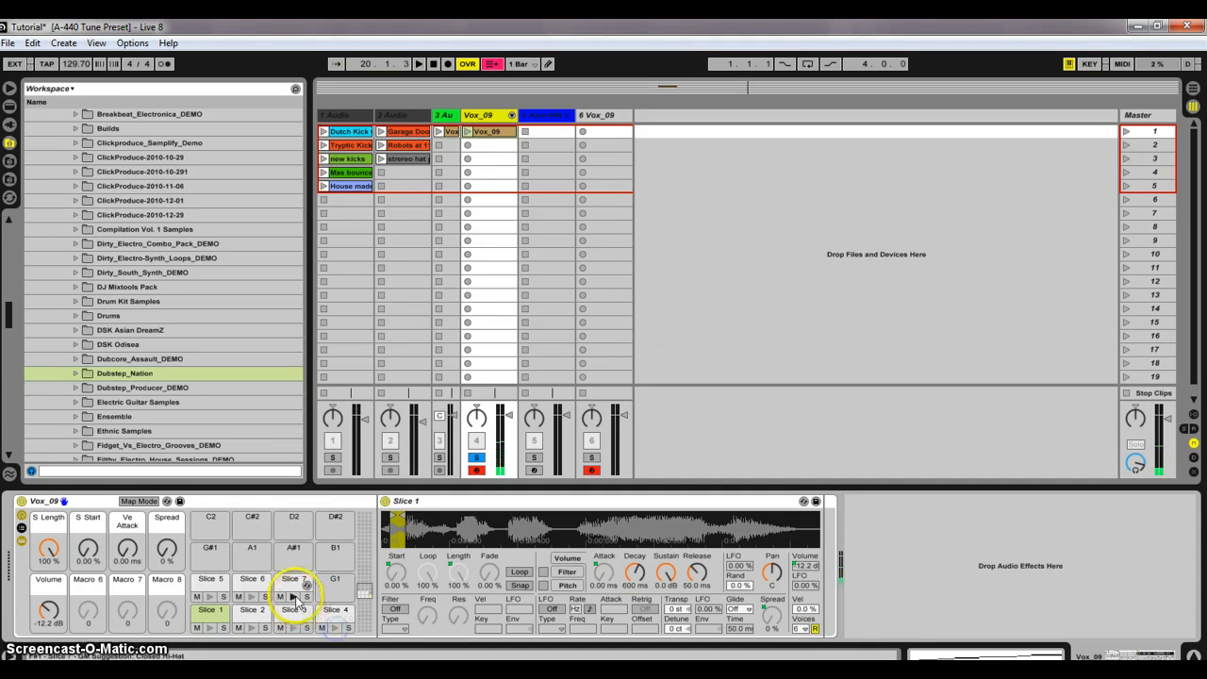
{"action": "left_click", "coordinate": [251, 596]}
{"action": "left_click", "coordinate": [253, 598]}
{"action": "left_click", "coordinate": [217, 603]}
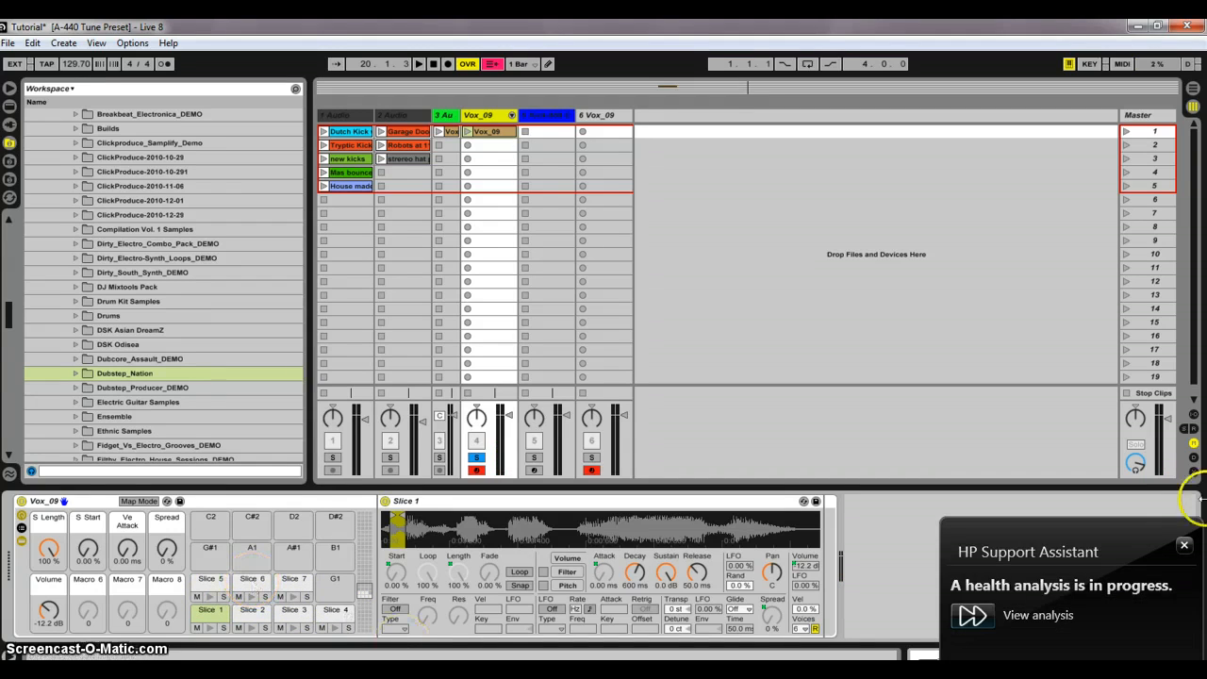
{"action": "left_click", "coordinate": [1184, 545]}
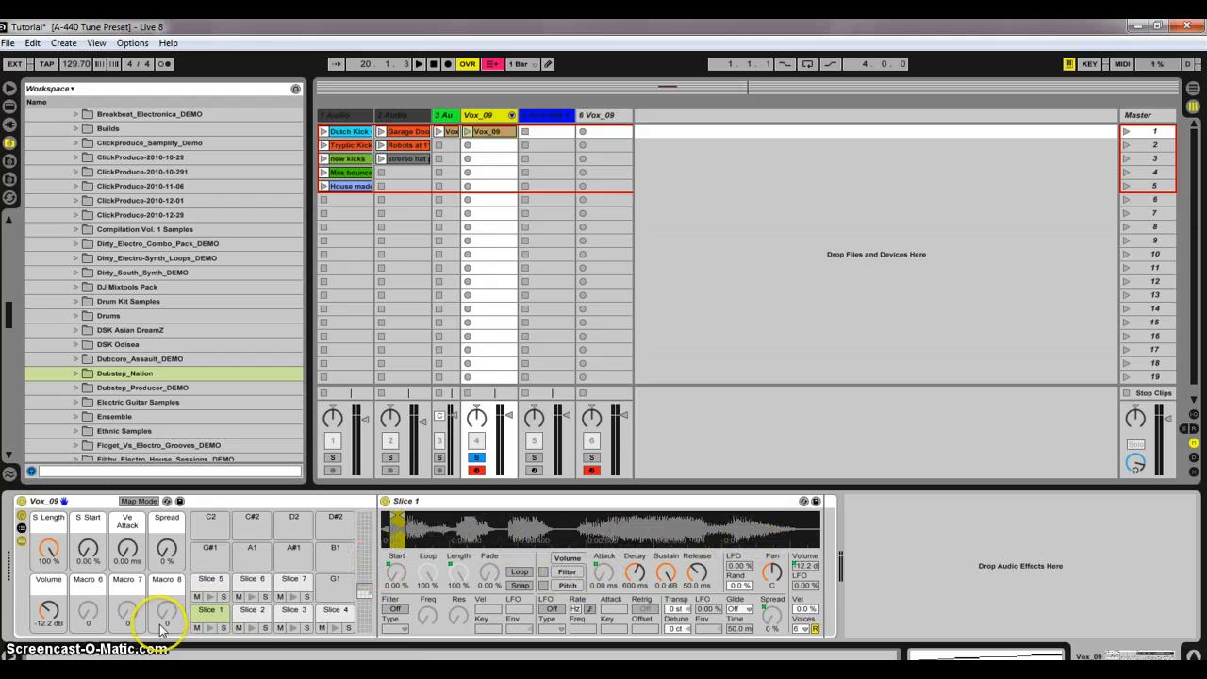
Go through the pads from Slice 2 to Slice 7 and back to Slice 1, examining each one's sample region
{"action": "left_click", "coordinate": [250, 613]}
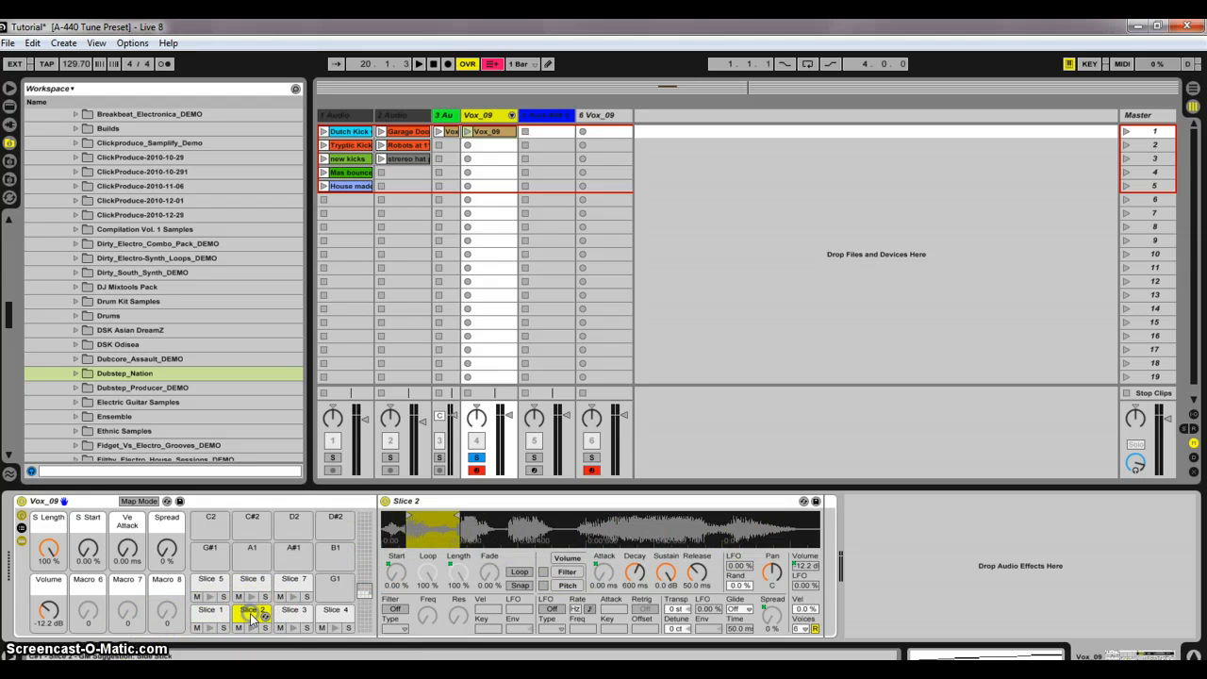
{"action": "left_click", "coordinate": [283, 613]}
{"action": "left_click", "coordinate": [333, 613]}
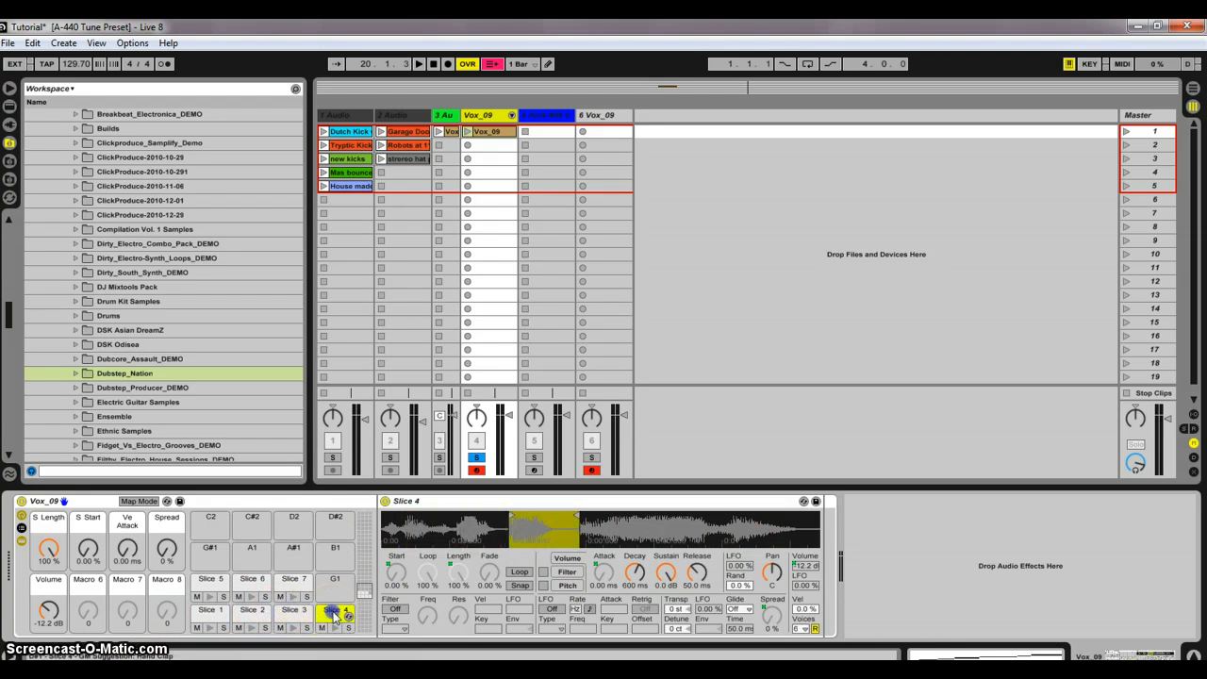
{"action": "left_click", "coordinate": [211, 580]}
{"action": "left_click", "coordinate": [251, 581]}
{"action": "left_click", "coordinate": [293, 583]}
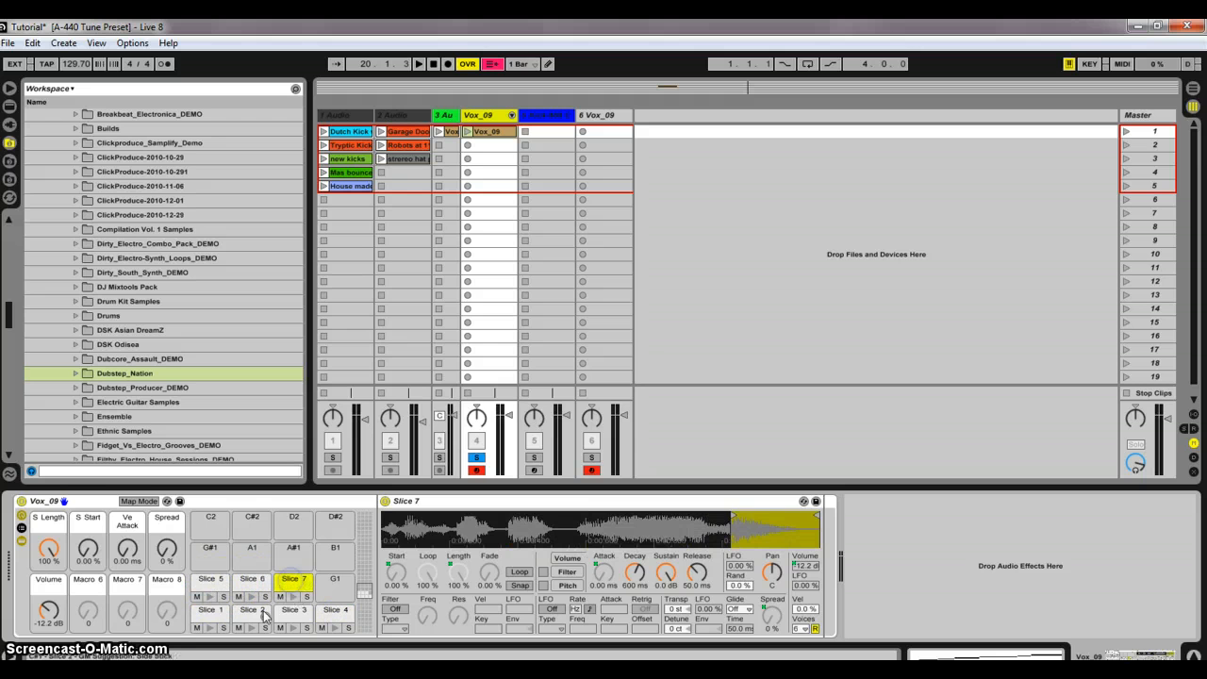
{"action": "left_click", "coordinate": [207, 611]}
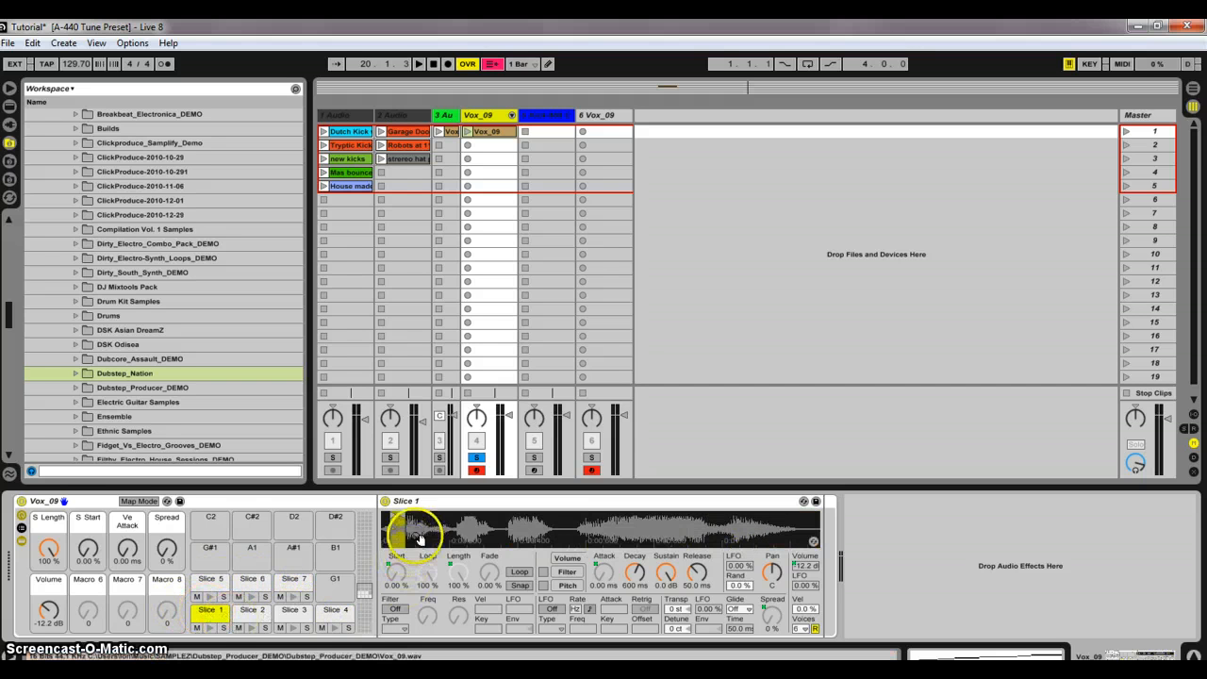
Move Slice 1's sample region to the very beginning of the waveform and audition the pad
{"action": "left_click_drag", "start_coordinate": [414, 534], "coordinate": [415, 534]}
{"action": "left_click", "coordinate": [213, 627]}
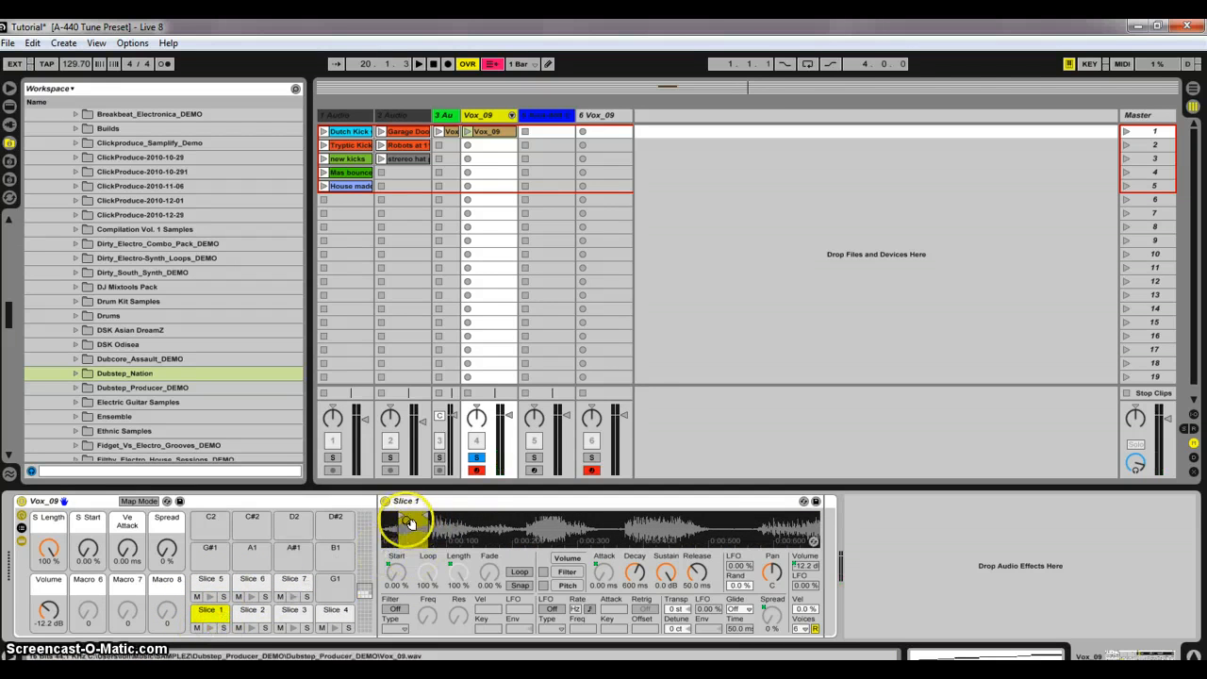
{"action": "left_click_drag", "start_coordinate": [407, 532], "coordinate": [400, 518]}
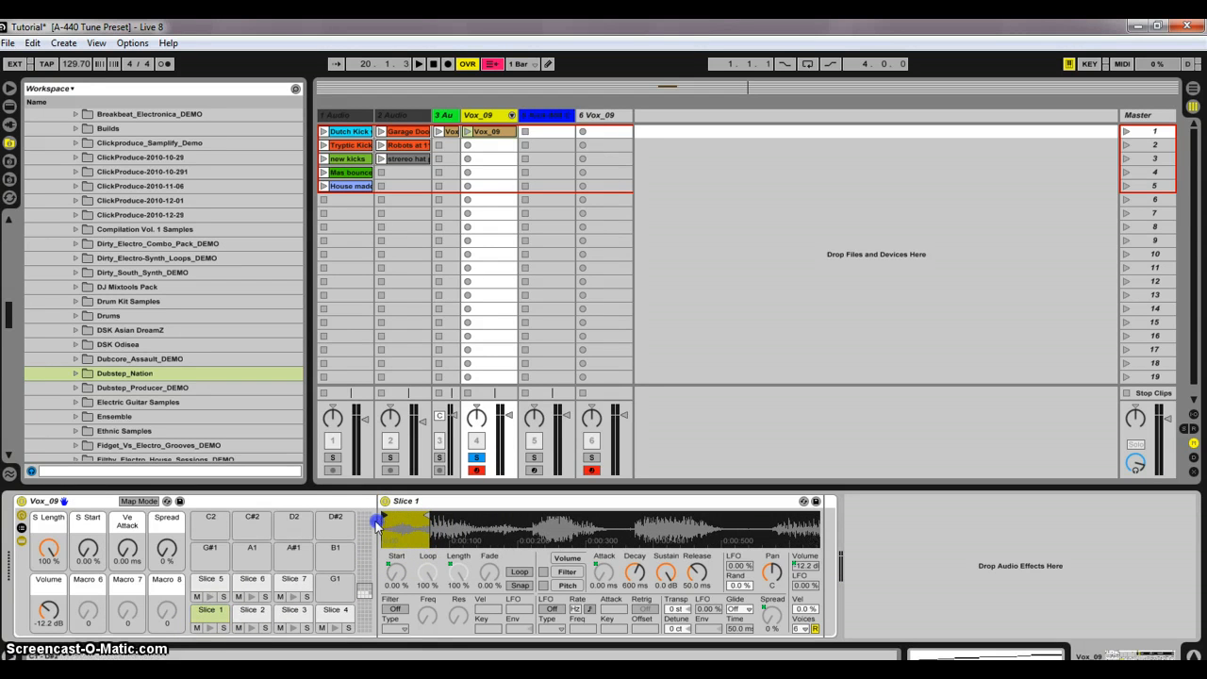
{"action": "left_click", "coordinate": [208, 631]}
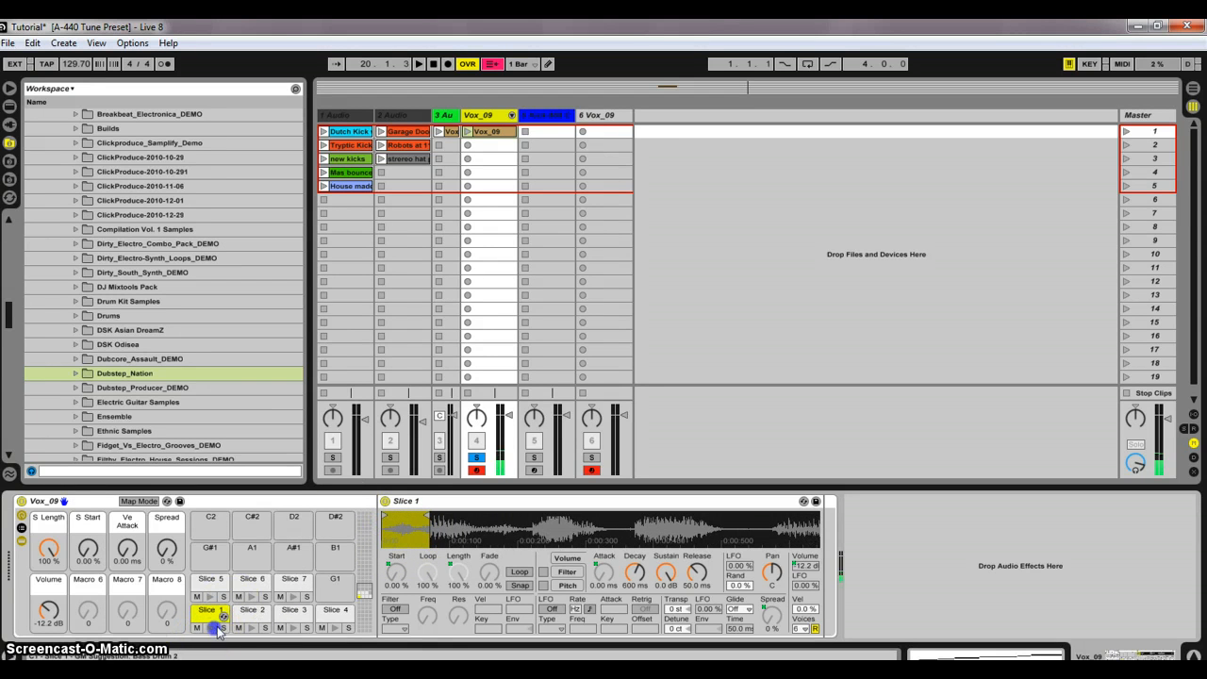
Shift Slice 1's sample region further into the waveform, audition the pad, and dismiss the HP Support Assistant notification
{"action": "mouse_move", "coordinate": [431, 515]}
{"action": "left_mouse_down"}
{"action": "mouse_move", "coordinate": [399, 524]}
{"action": "mouse_move", "coordinate": [420, 520]}
{"action": "left_mouse_up"}
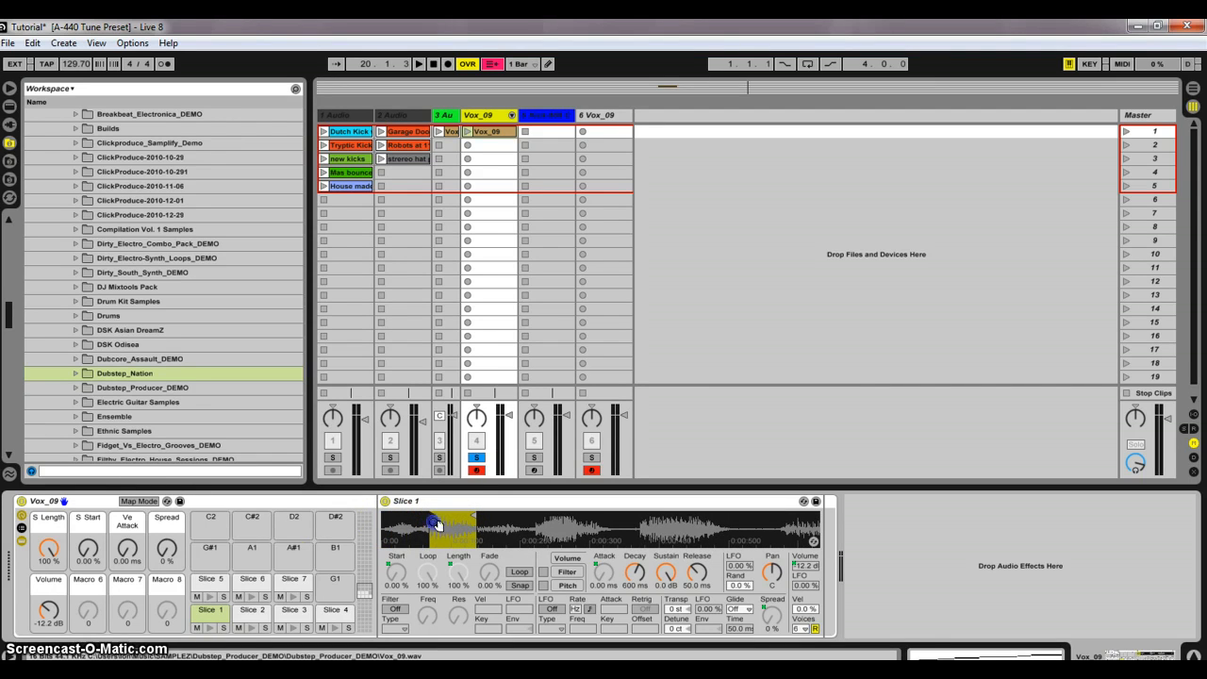
{"action": "left_click", "coordinate": [212, 630]}
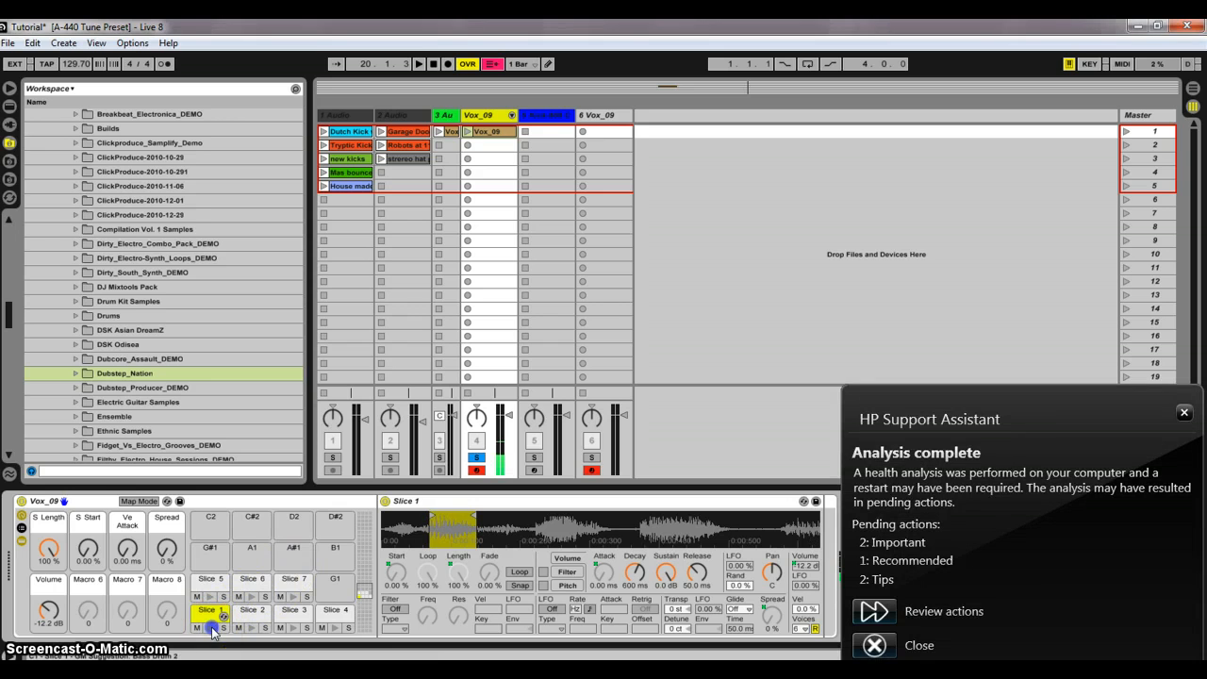
{"action": "left_click", "coordinate": [773, 568]}
{"action": "left_click", "coordinate": [1184, 412]}
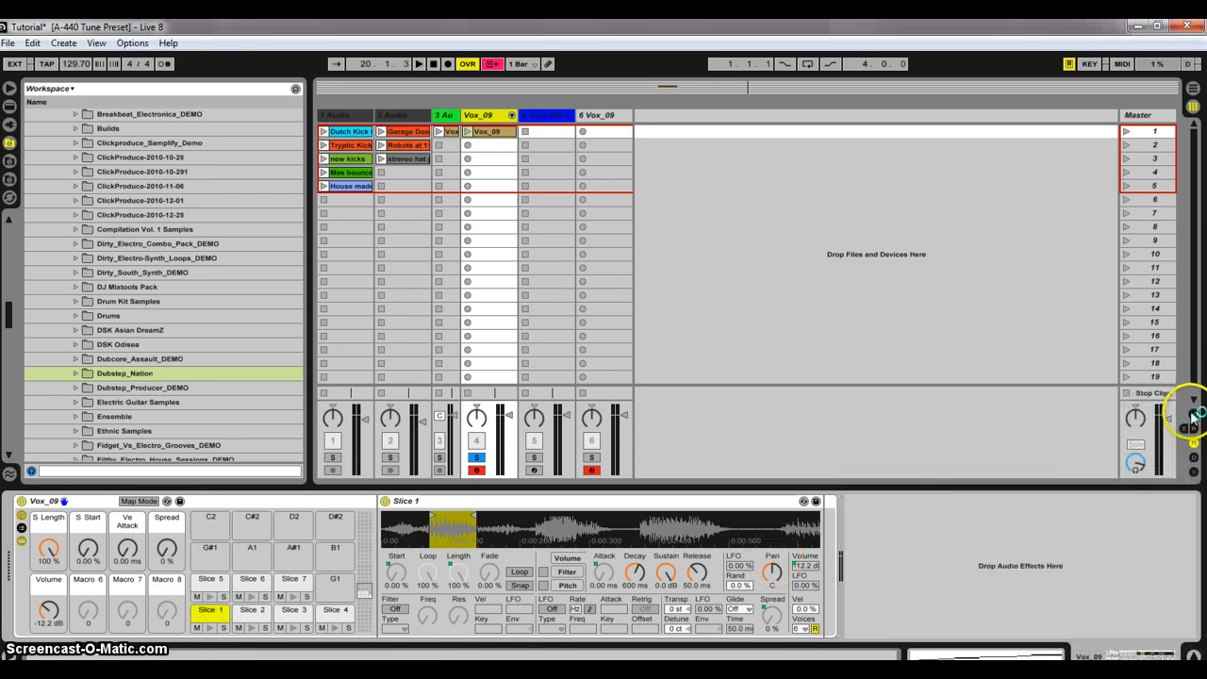
{"action": "left_click", "coordinate": [412, 535]}
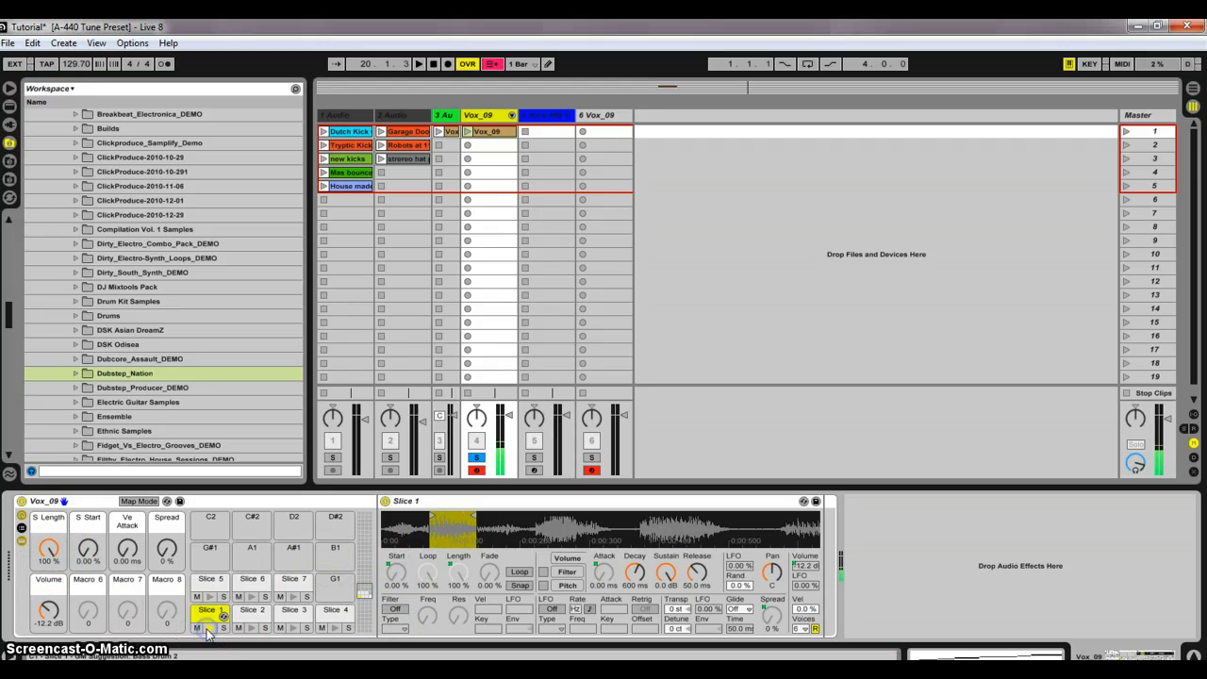
Move Slice 2's sample start further into the waveform to shorten its region, and audition the pad before and after
{"action": "left_click", "coordinate": [255, 628]}
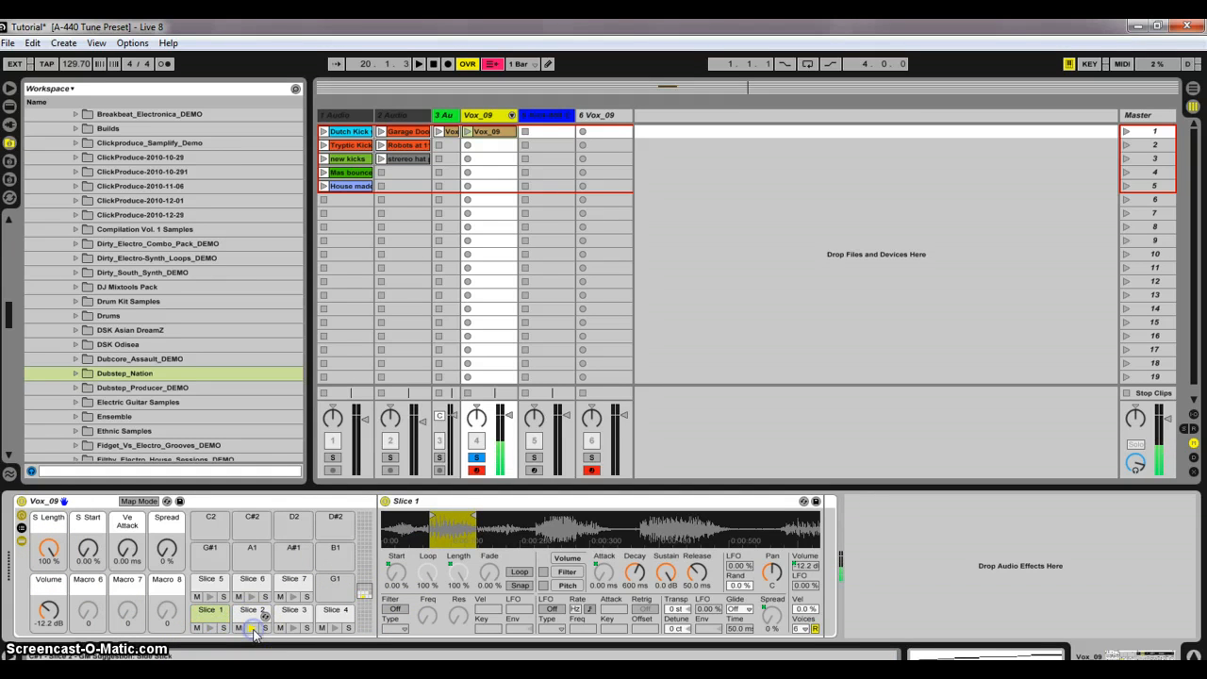
{"action": "left_click", "coordinate": [249, 613]}
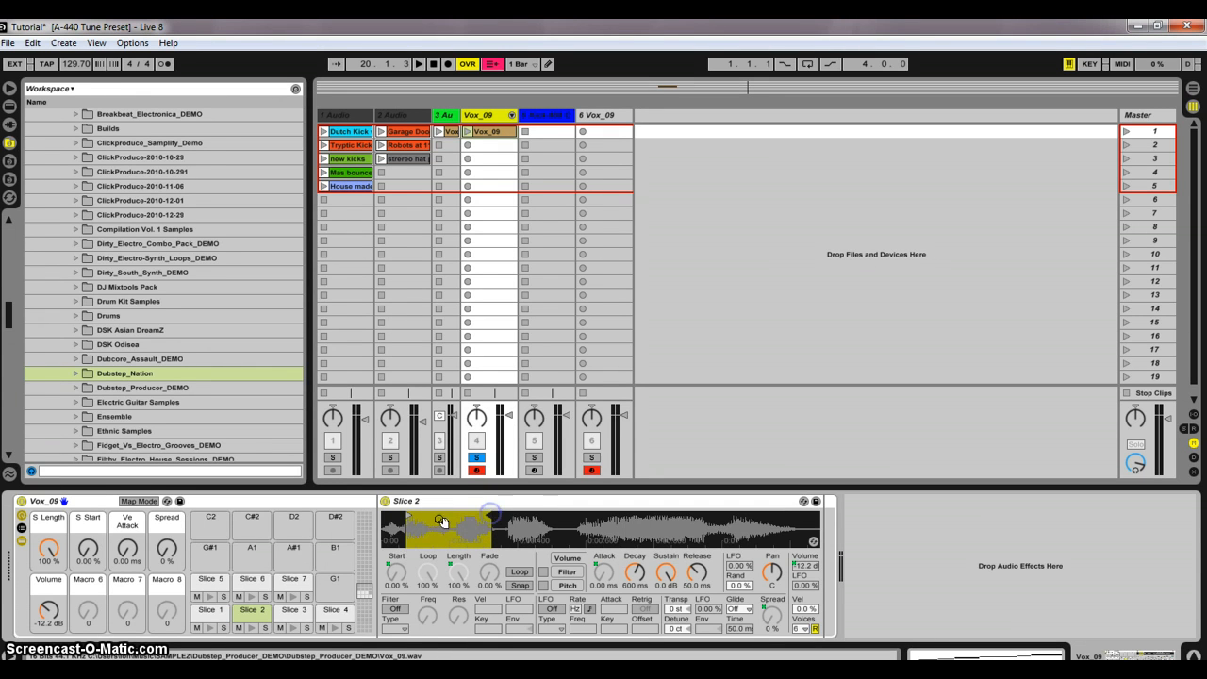
{"action": "left_click_drag", "start_coordinate": [410, 515], "coordinate": [439, 516]}
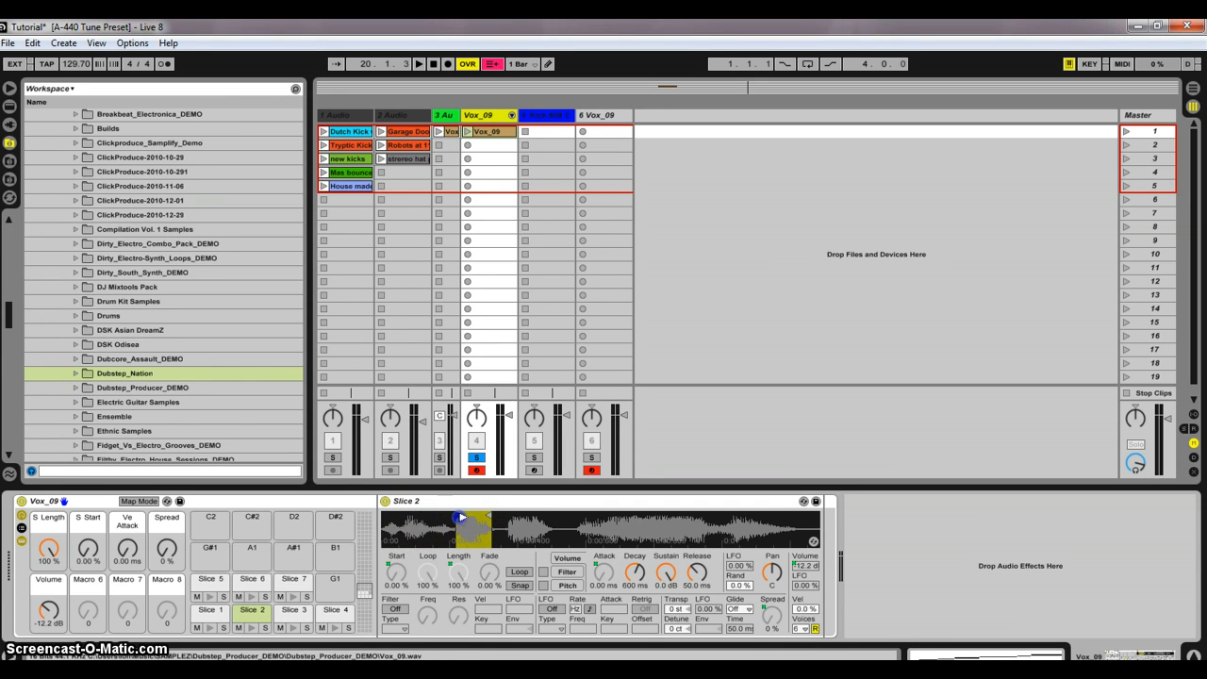
{"action": "left_click", "coordinate": [247, 611]}
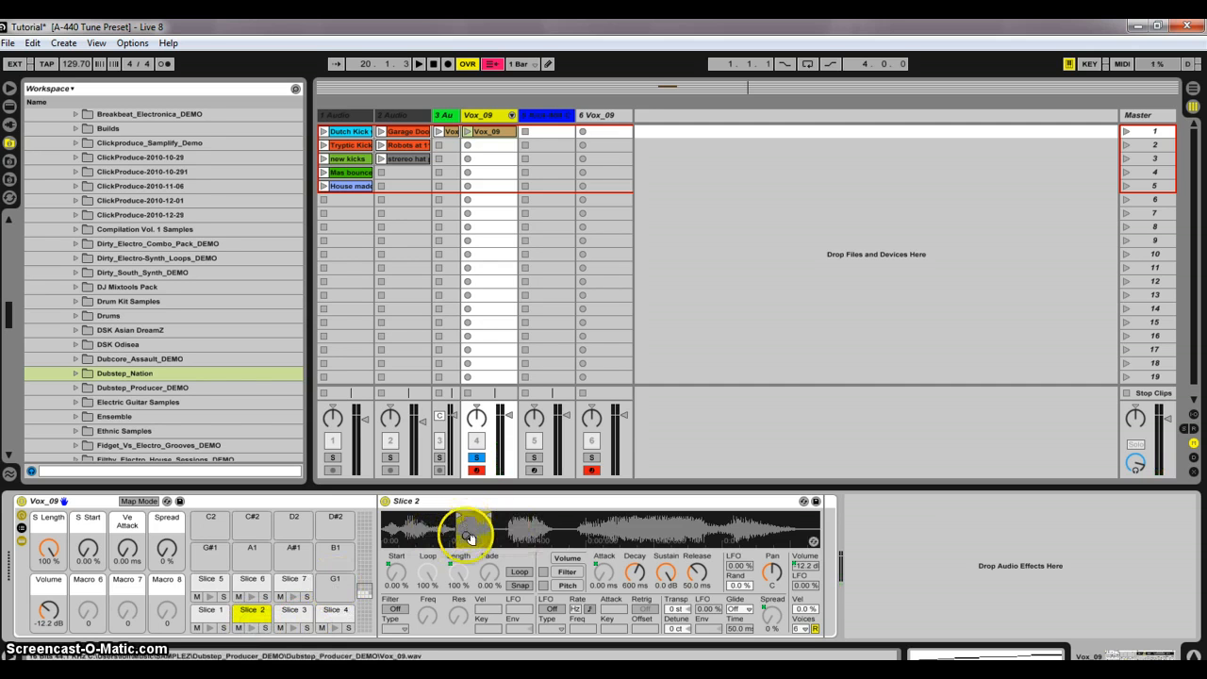
{"action": "left_click_drag", "start_coordinate": [471, 529], "coordinate": [471, 534]}
{"action": "left_click", "coordinate": [432, 516]}
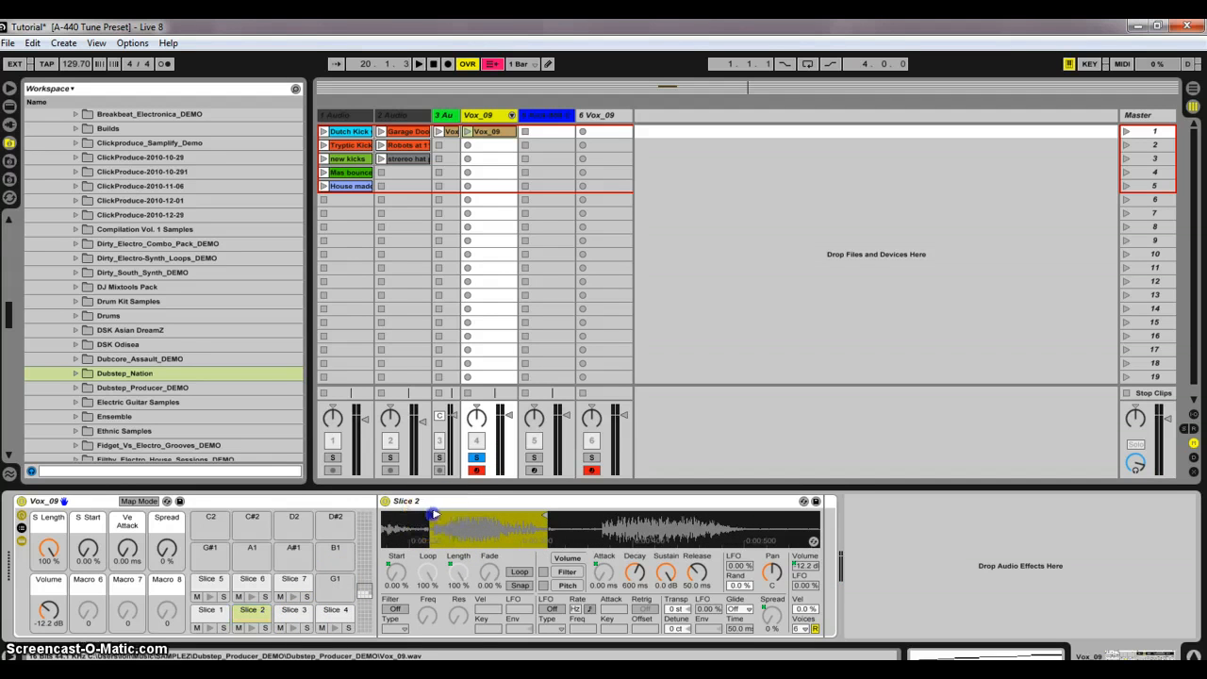
{"action": "left_click", "coordinate": [252, 626]}
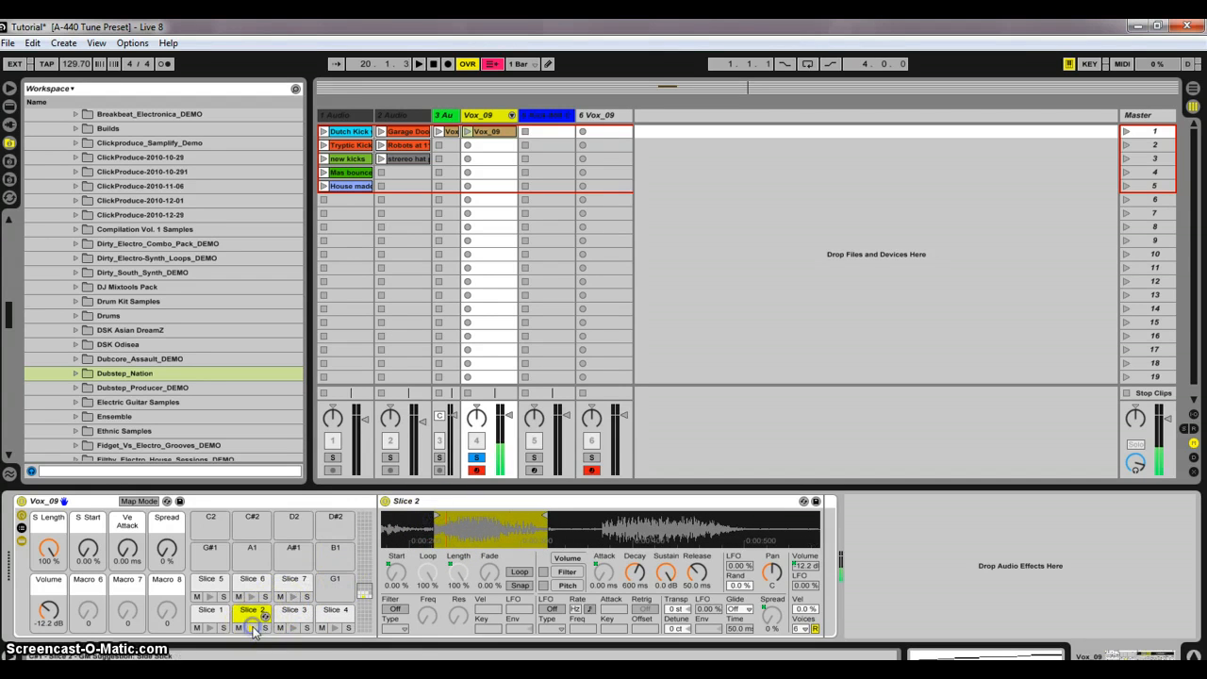
{"action": "left_click", "coordinate": [292, 598]}
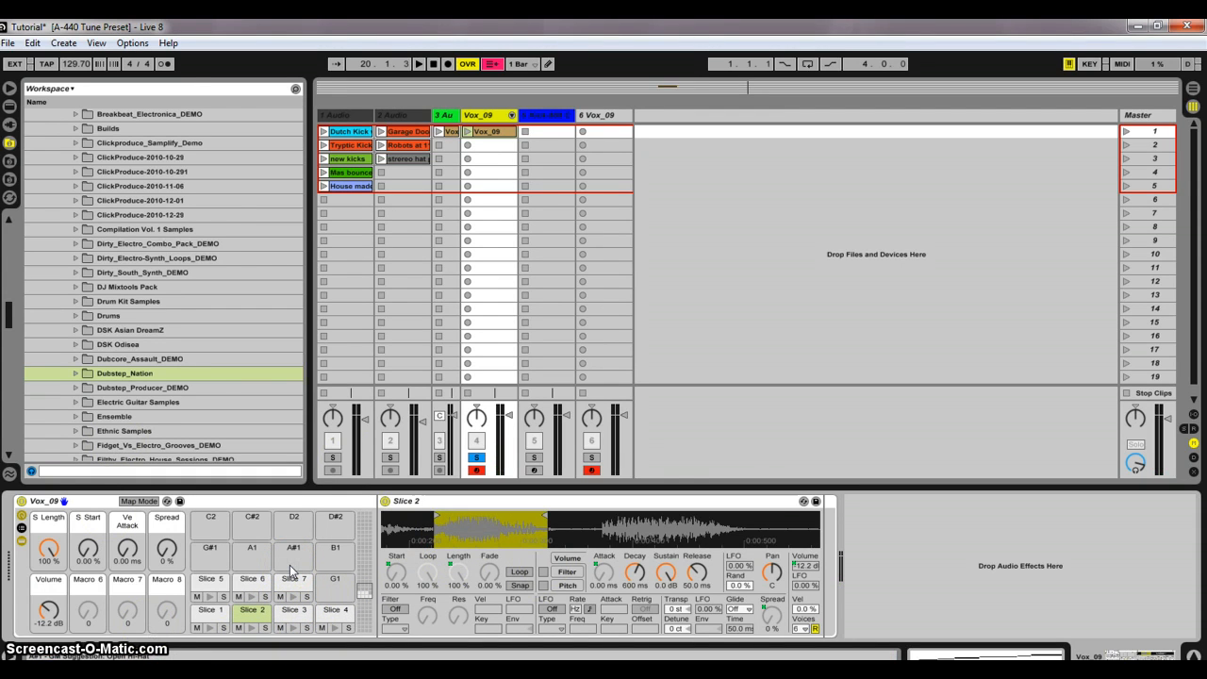
Open and launch the Vox_09 slice clip, and create an empty MIDI clip in the slot below it
{"action": "left_click", "coordinate": [483, 132]}
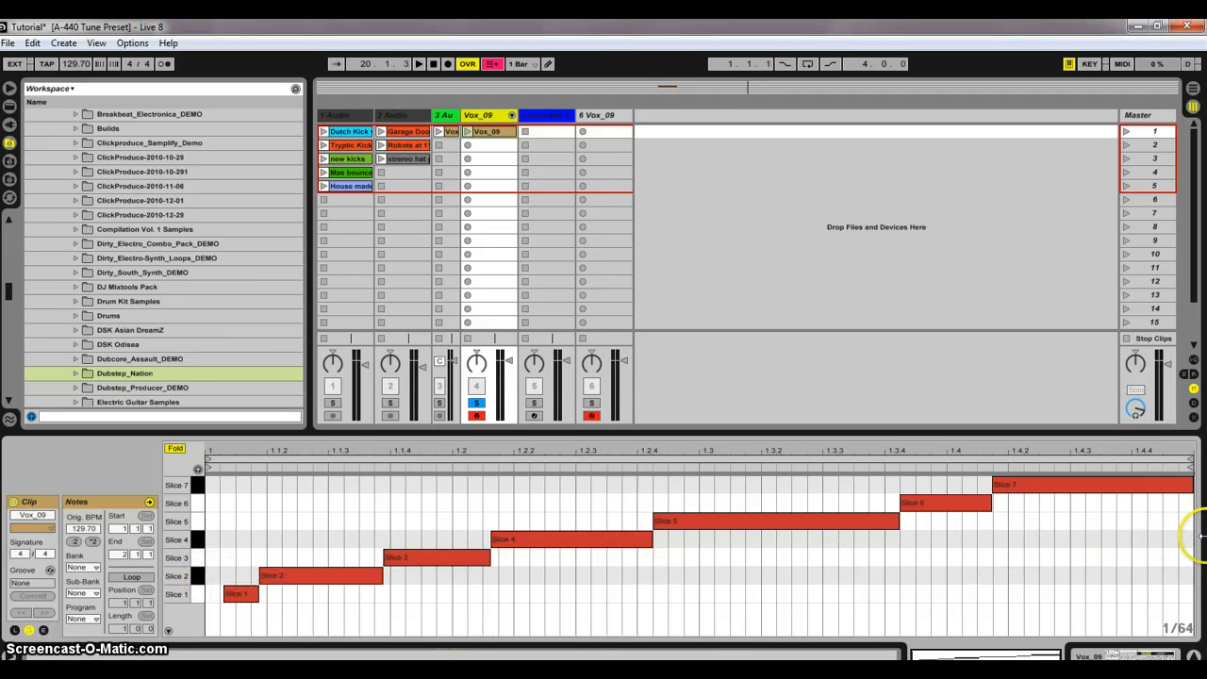
{"action": "left_click", "coordinate": [467, 132]}
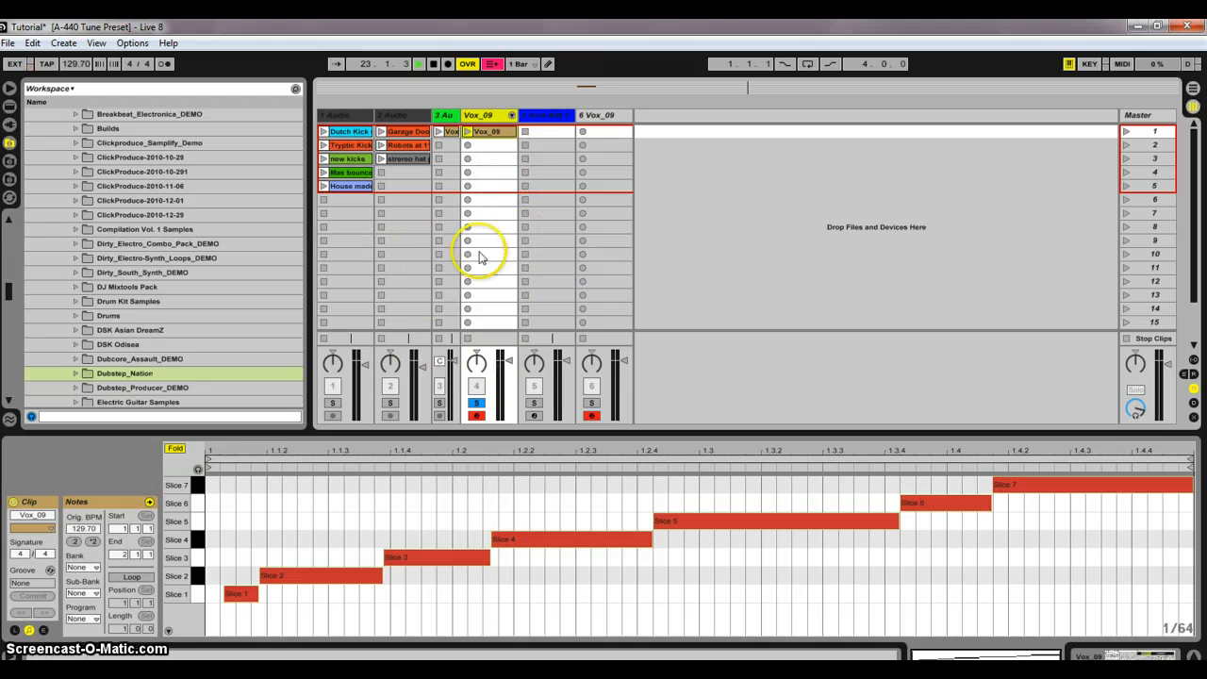
{"action": "double_click", "coordinate": [510, 146]}
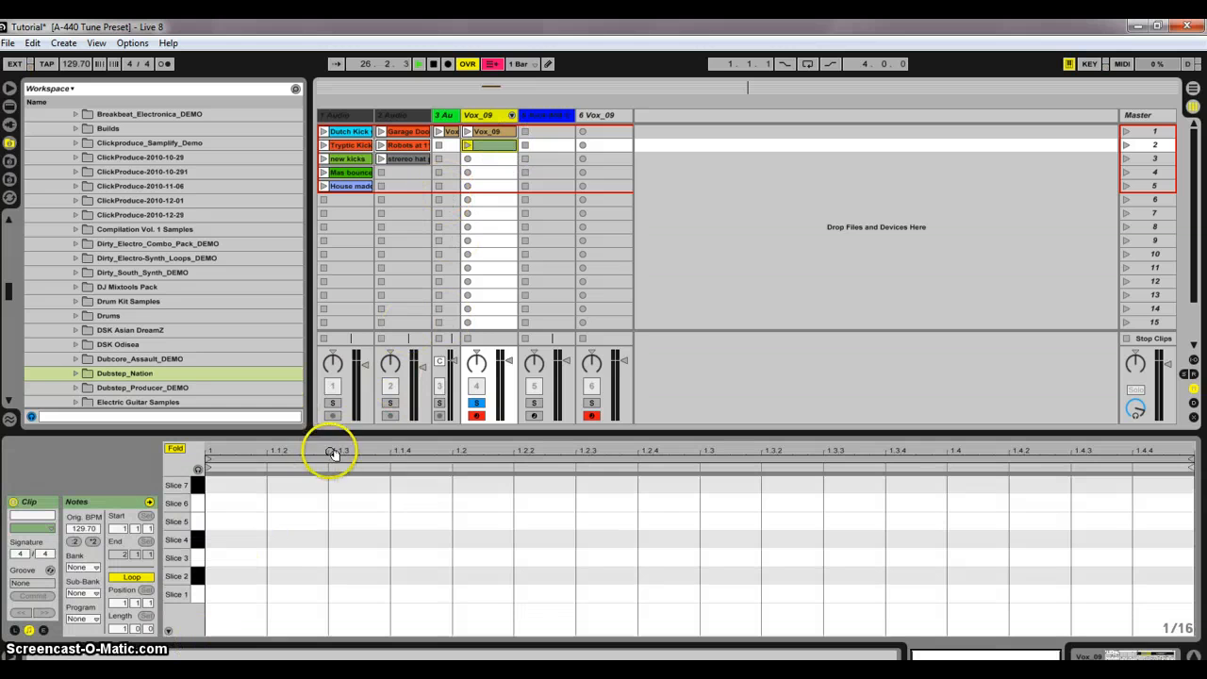
Rename the Slice 1 pad in the Vox_09 Drum Rack as 1 and audition it
{"action": "double_click", "coordinate": [490, 115]}
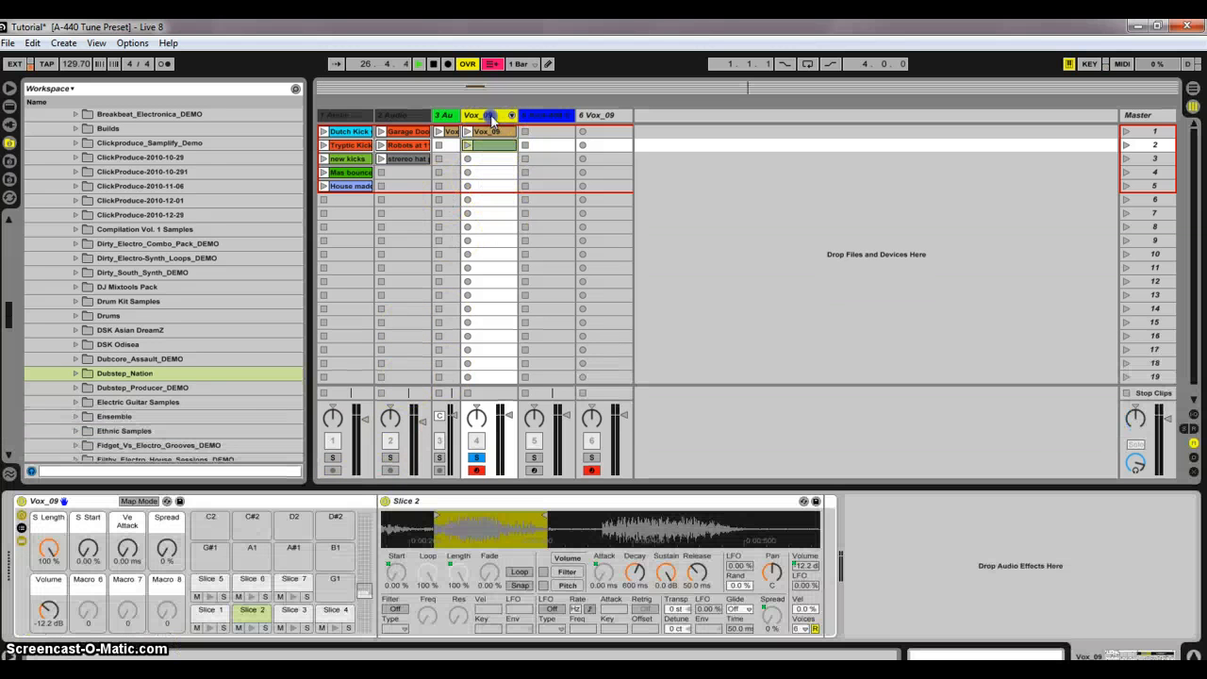
{"action": "right_click", "coordinate": [241, 618]}
{"action": "left_click", "coordinate": [236, 614]}
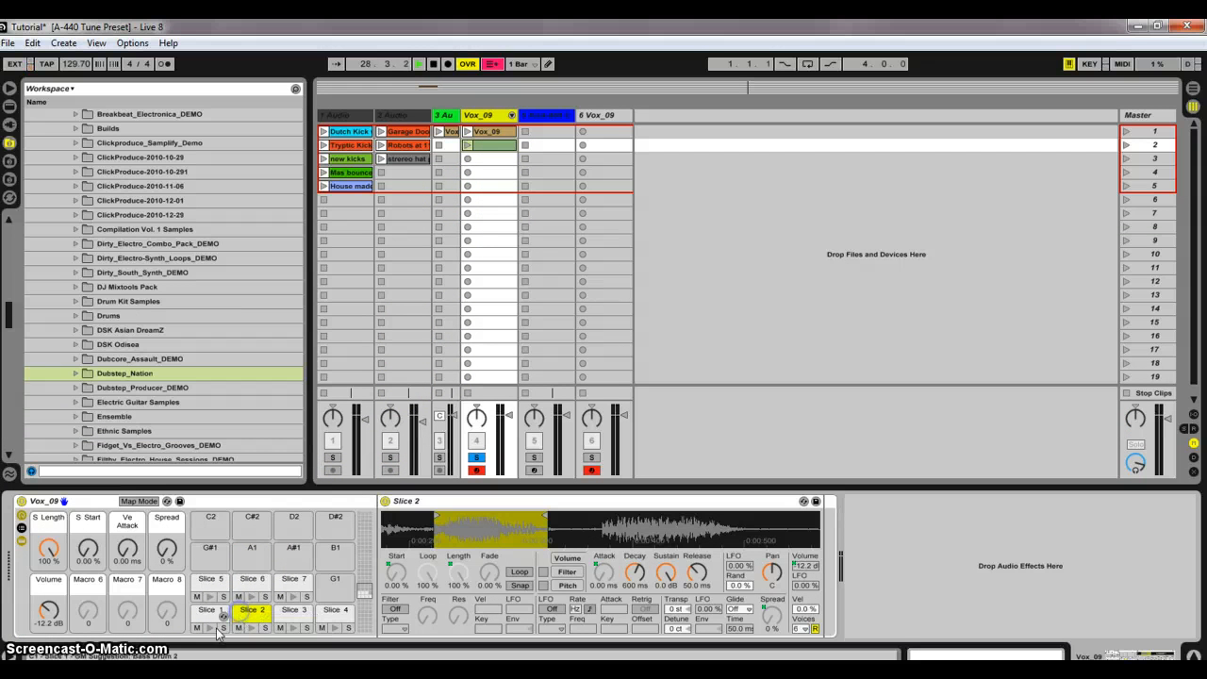
{"action": "right_click", "coordinate": [210, 622]}
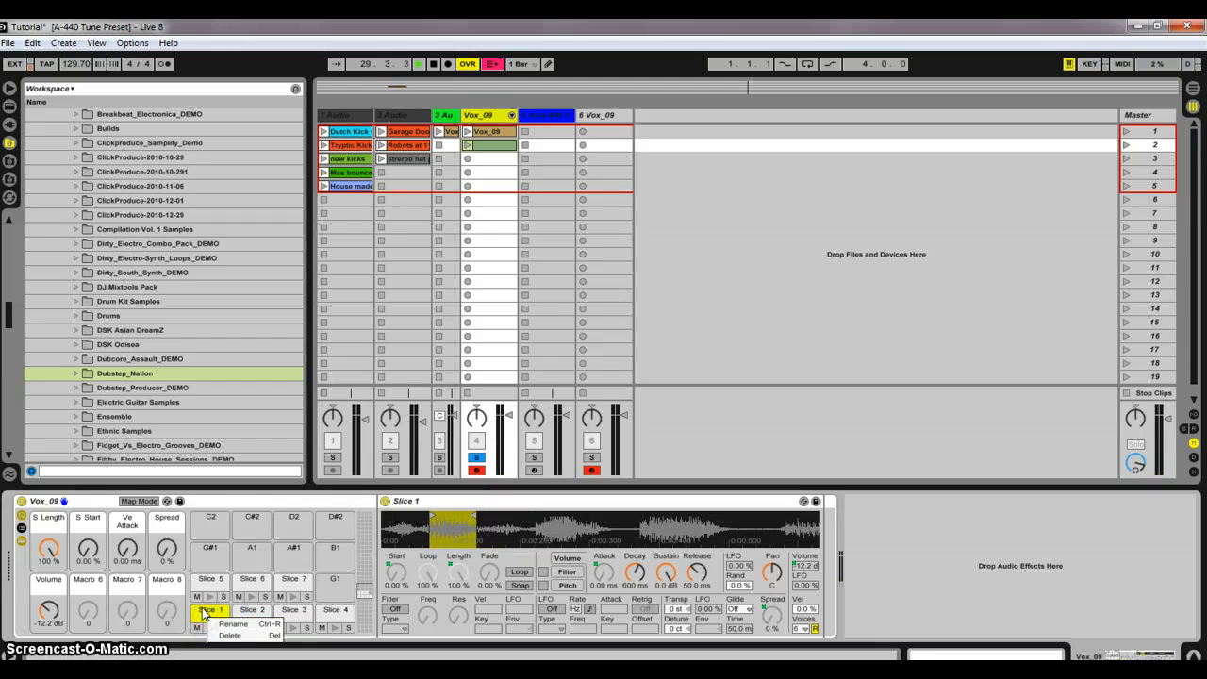
{"action": "left_click", "coordinate": [233, 623]}
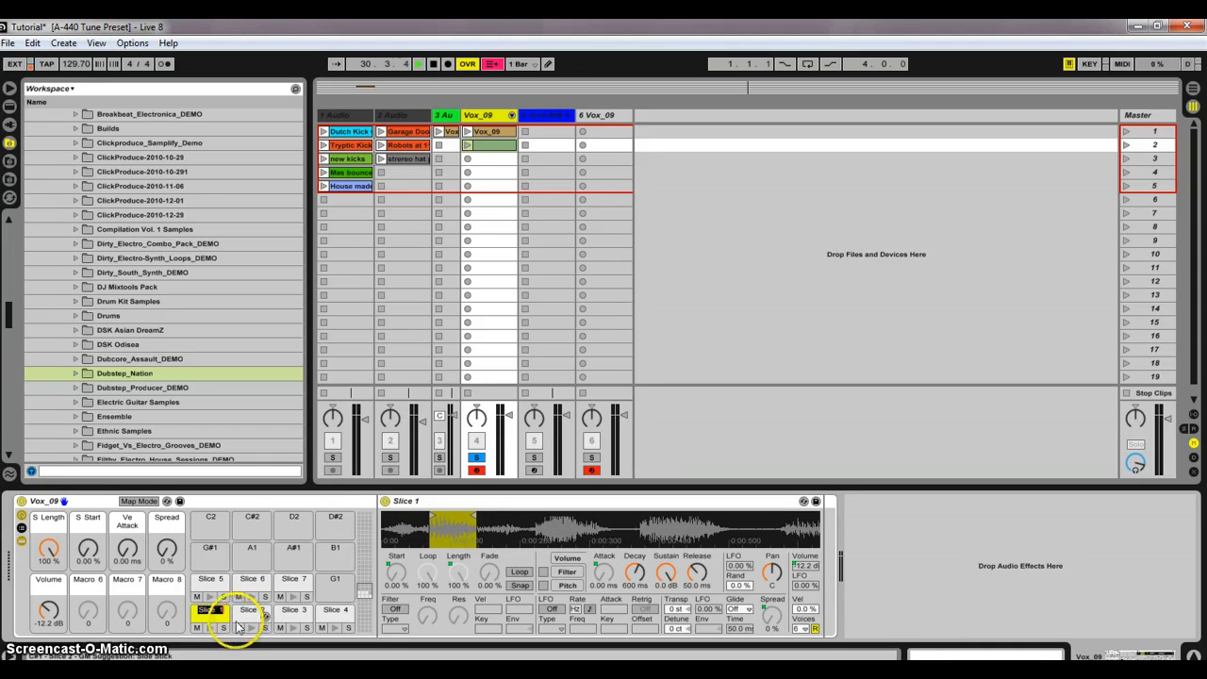
{"action": "type", "text": "1"}
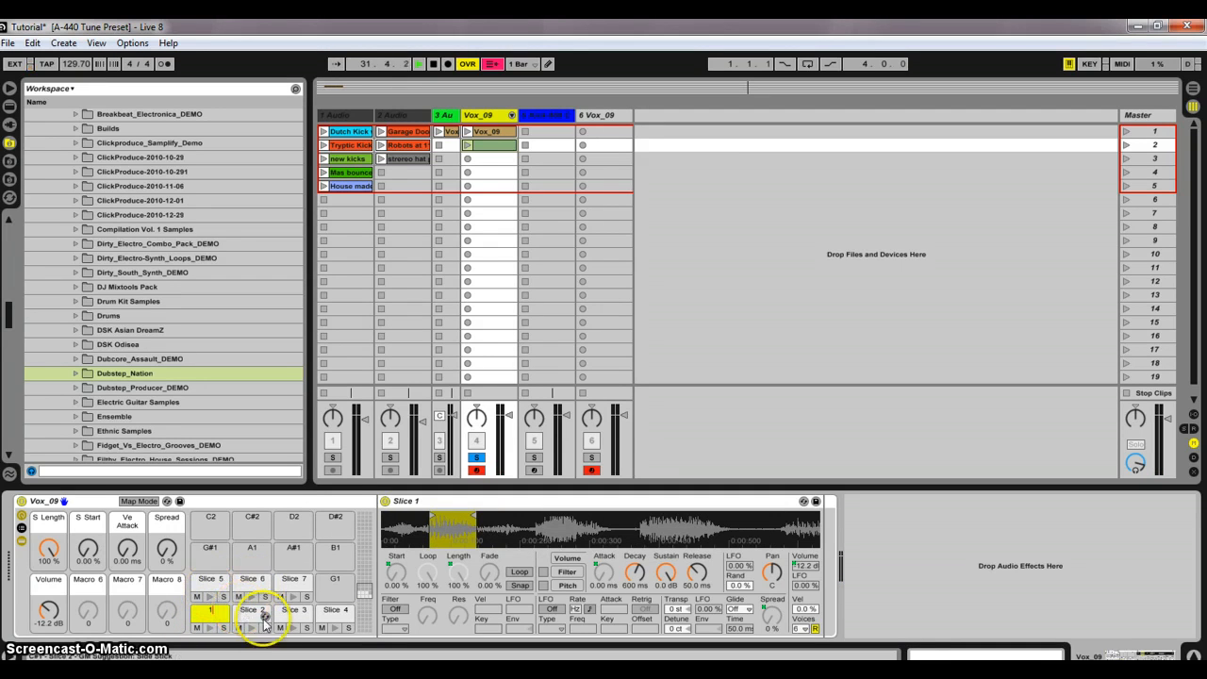
{"action": "left_click", "coordinate": [327, 557]}
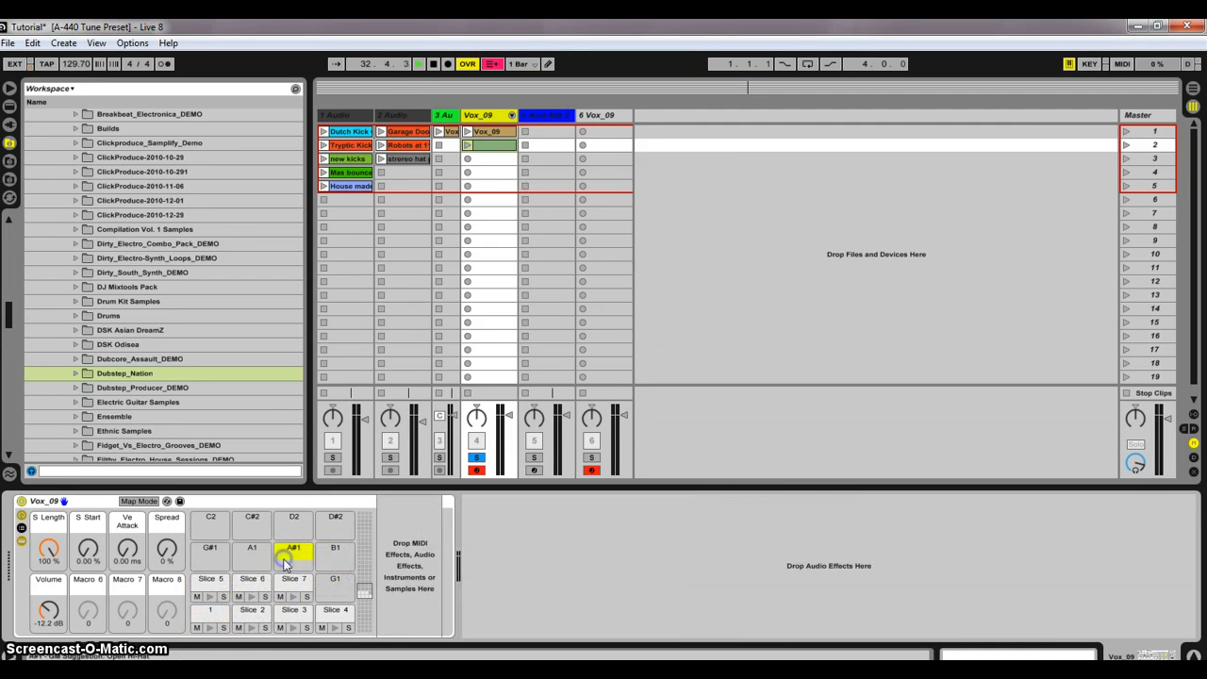
{"action": "left_click", "coordinate": [212, 627]}
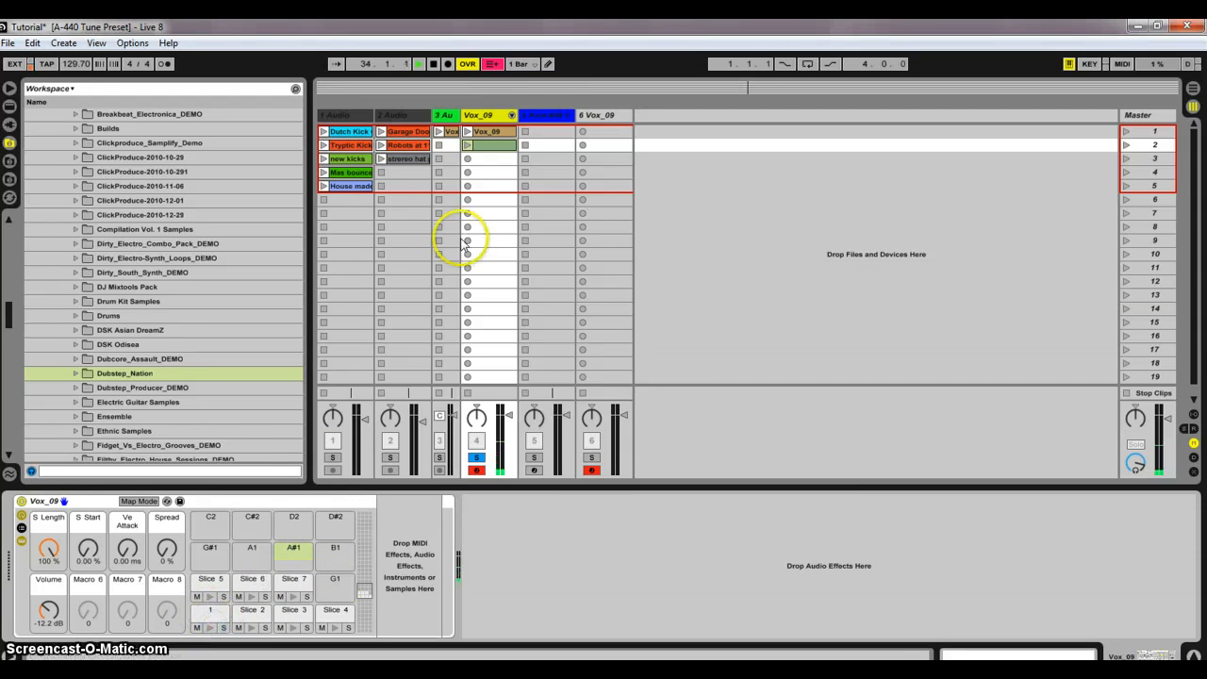
Add a note for pad 1 at the start of the new clip, set the grid to 1/64, and shorten the note to one grid step
{"action": "left_click", "coordinate": [495, 148]}
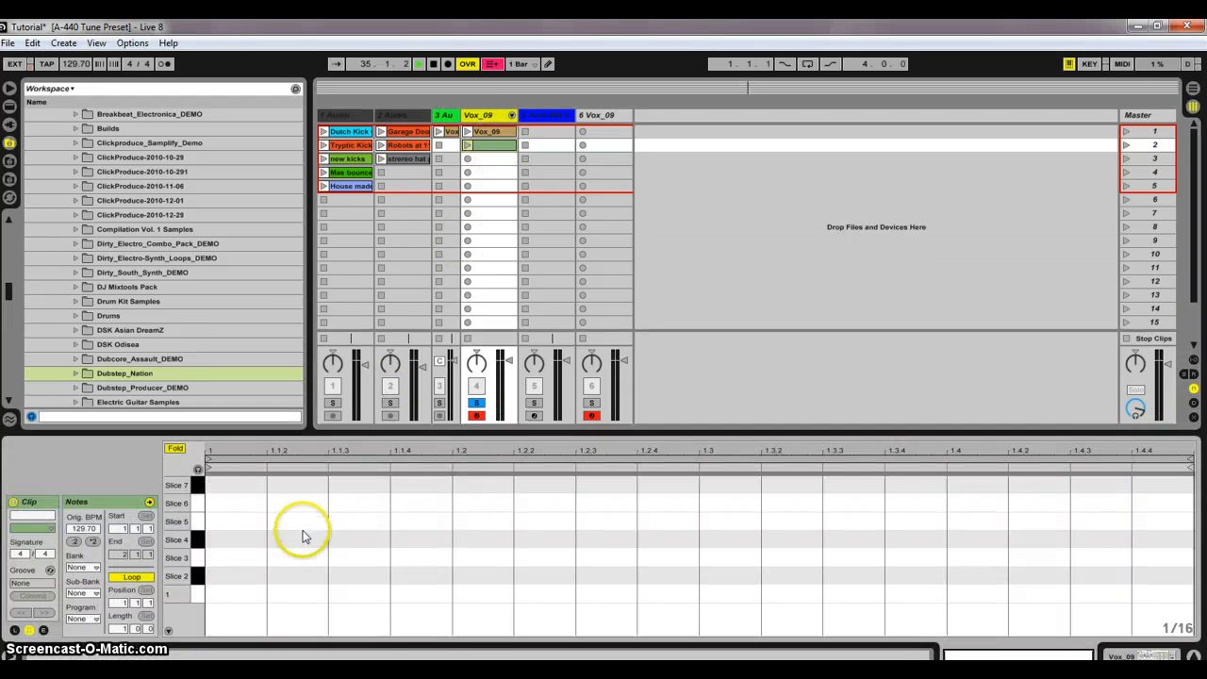
{"action": "double_click", "coordinate": [242, 600]}
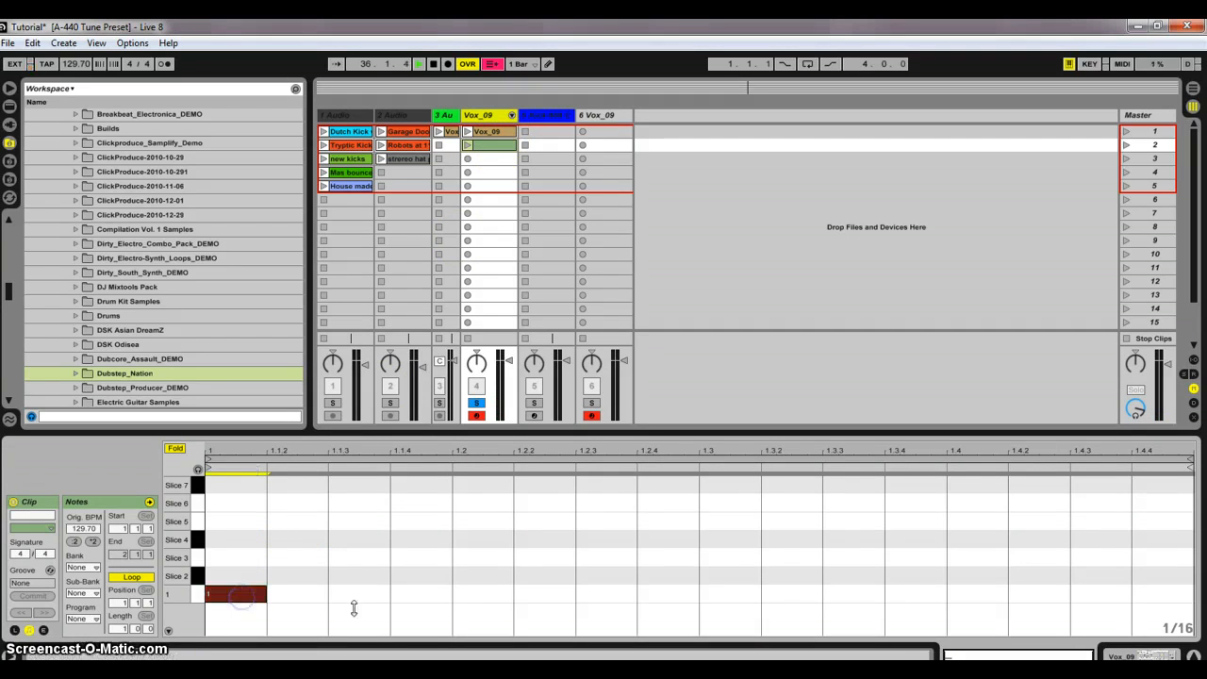
{"action": "right_click", "coordinate": [285, 592]}
{"action": "left_click", "coordinate": [322, 482]}
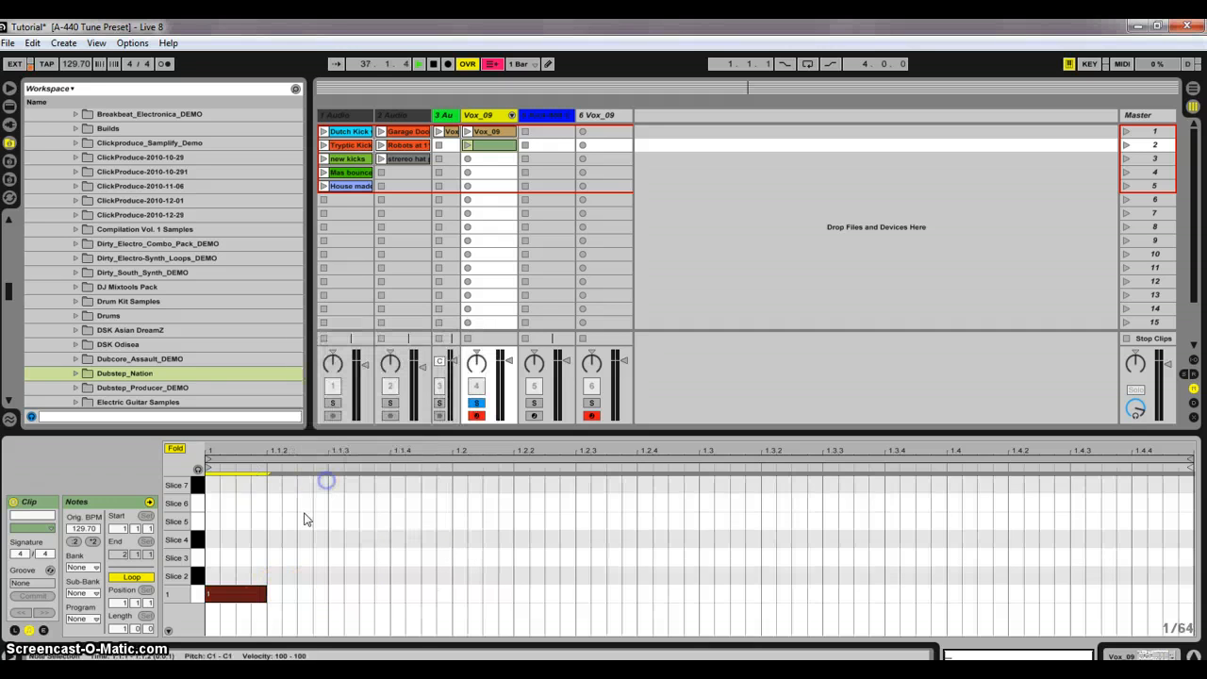
{"action": "left_click_drag", "start_coordinate": [267, 594], "coordinate": [227, 598]}
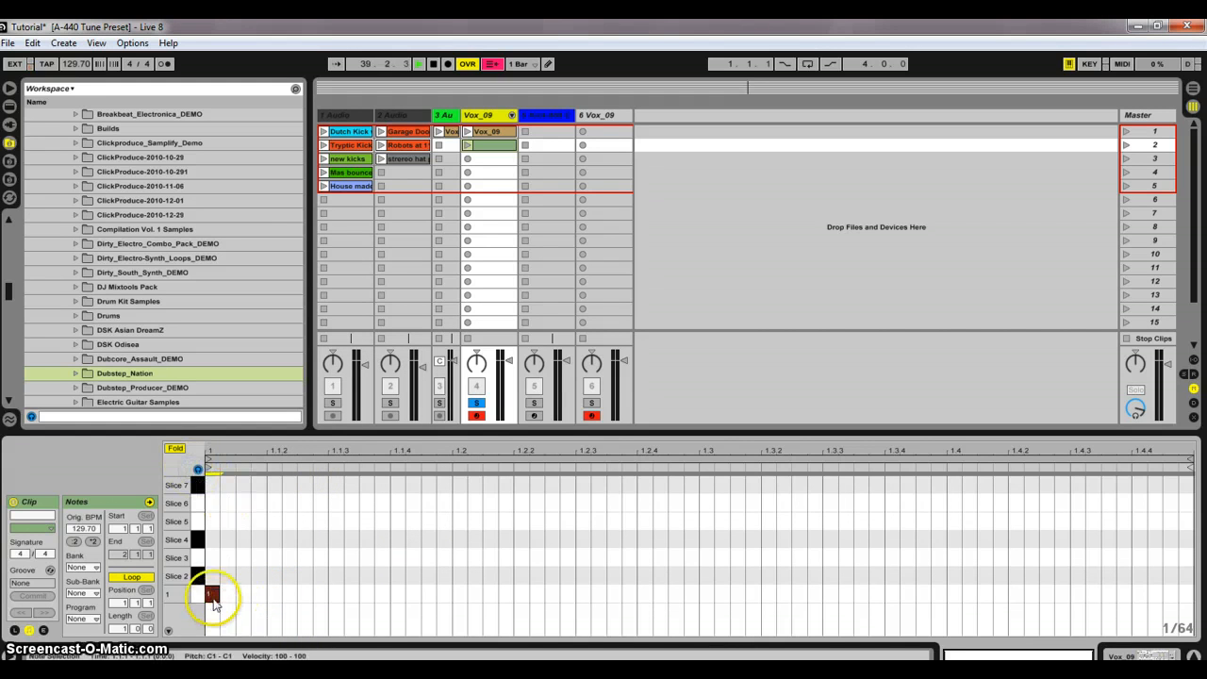
{"action": "left_click", "coordinate": [214, 598]}
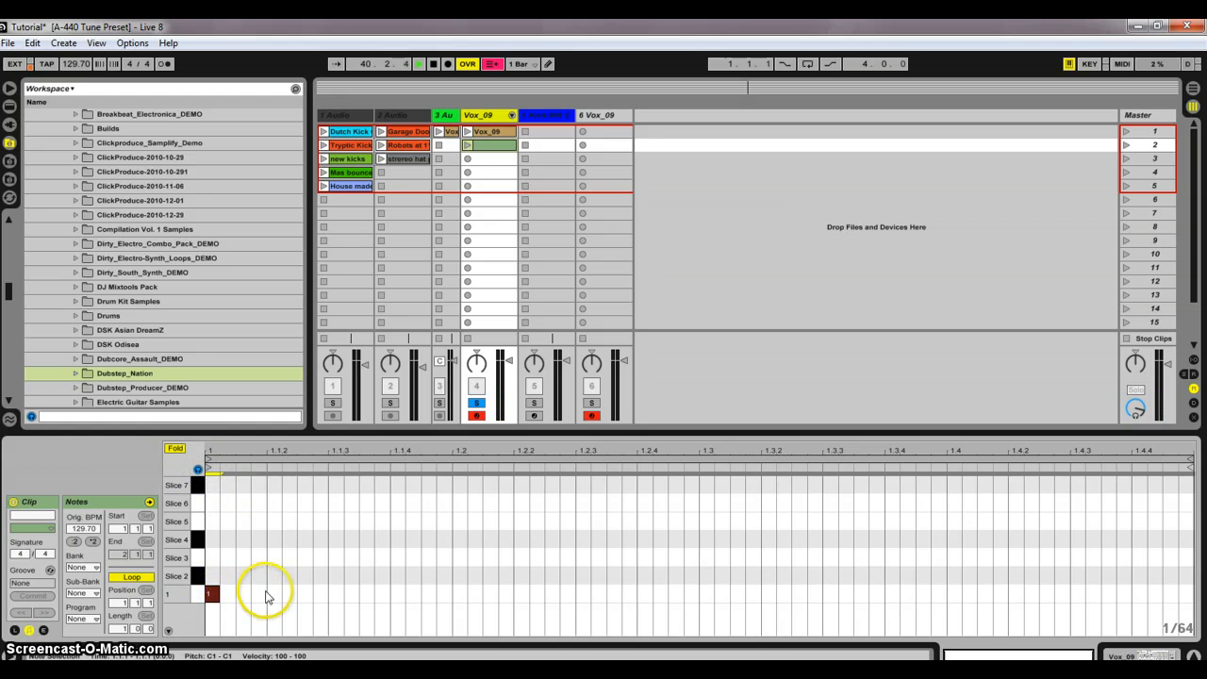
In draw mode, add 1/64 notes for pad 1 at 1.1.2, 1.1.3 and 1.1.4, and launch the new clip
{"action": "key", "text": "b"}
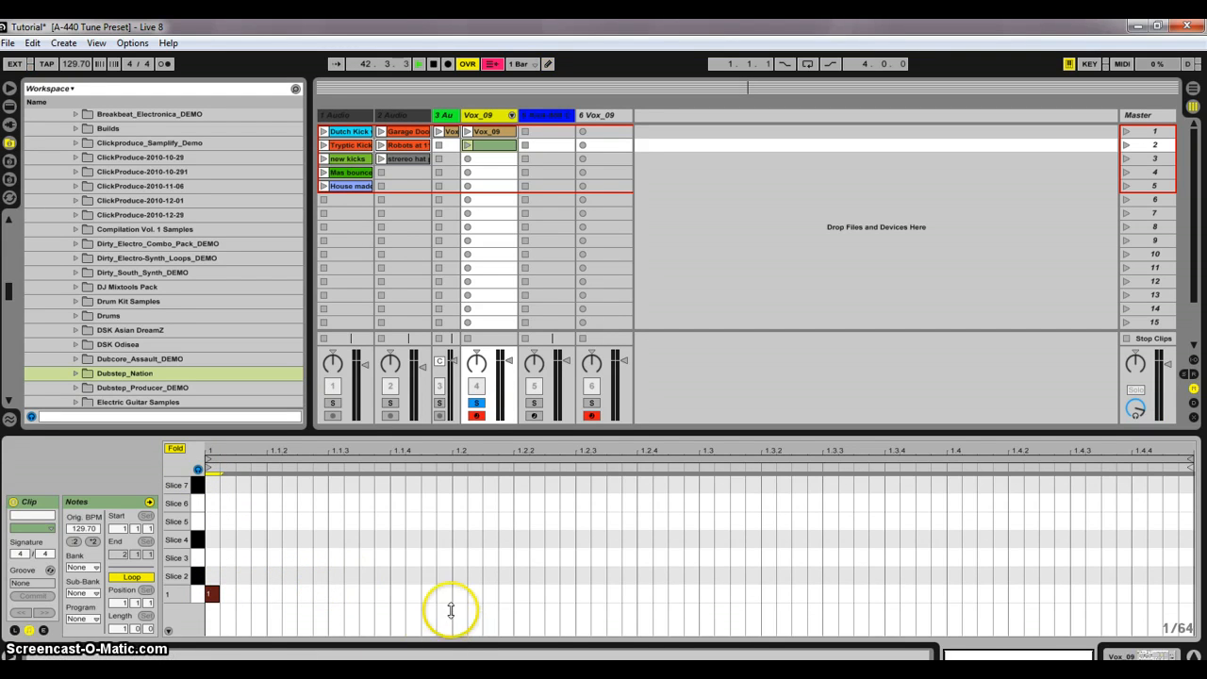
{"action": "key", "text": "b"}
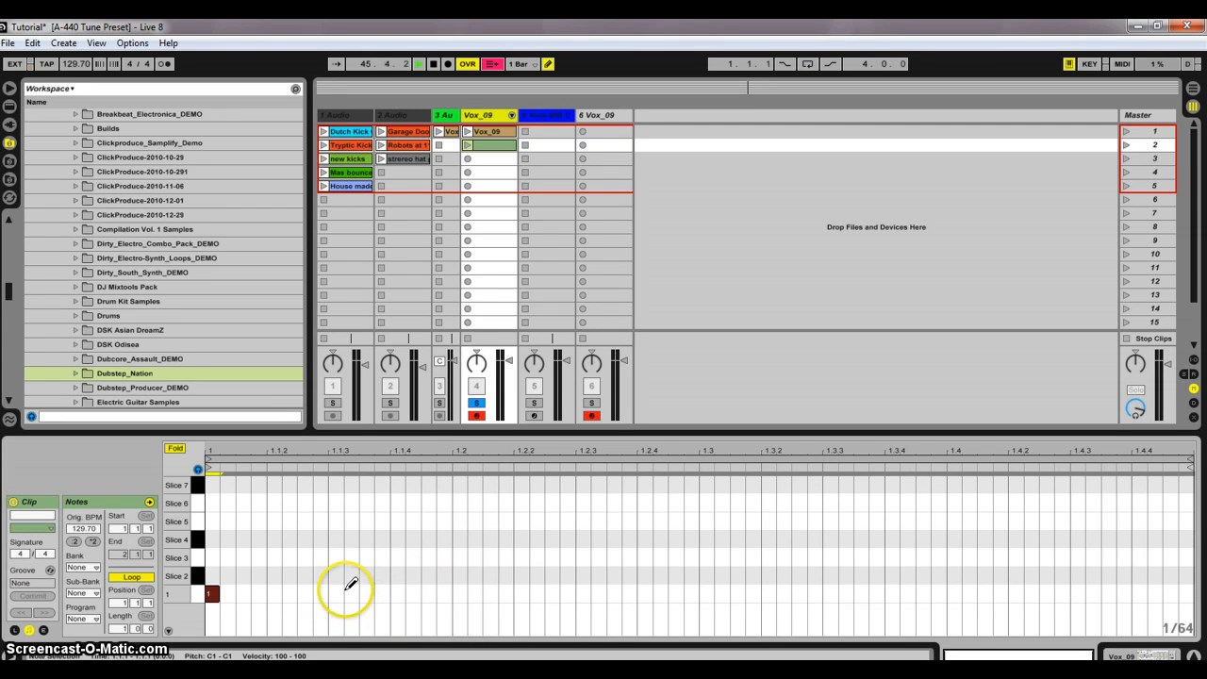
{"action": "mouse_move", "coordinate": [335, 591]}
{"action": "left_mouse_down"}
{"action": "mouse_move", "coordinate": [528, 590]}
{"action": "mouse_move", "coordinate": [277, 579]}
{"action": "left_mouse_up"}
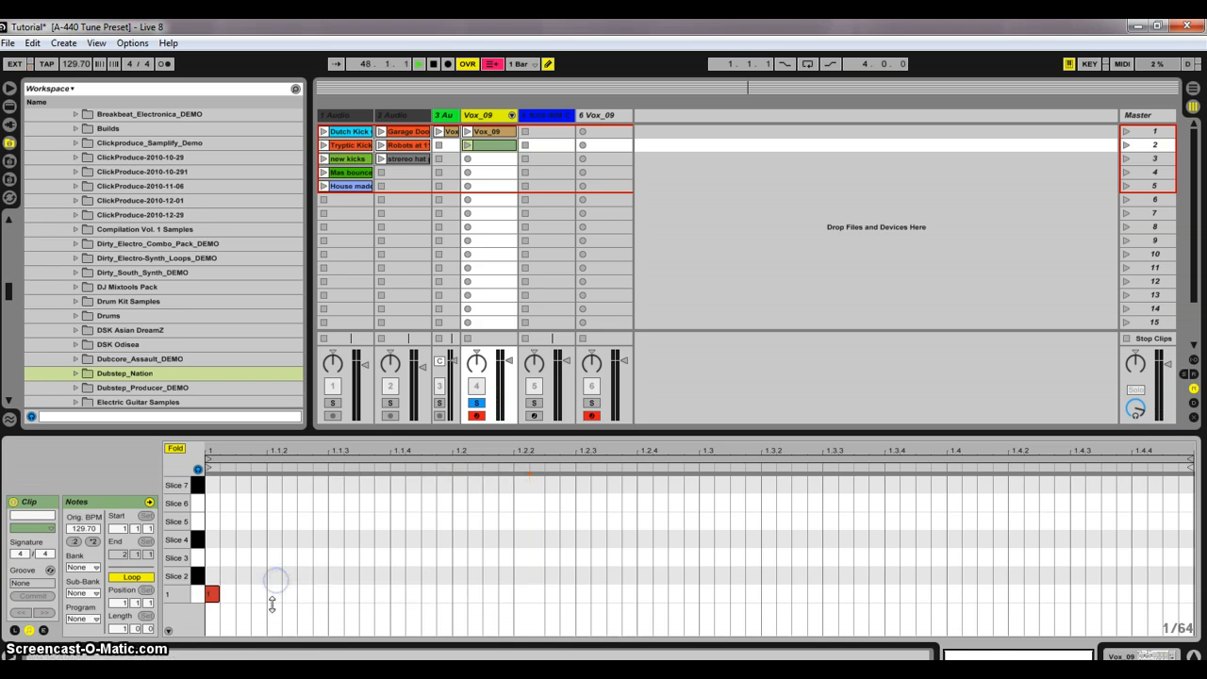
{"action": "left_click", "coordinate": [273, 593]}
{"action": "left_click", "coordinate": [335, 591]}
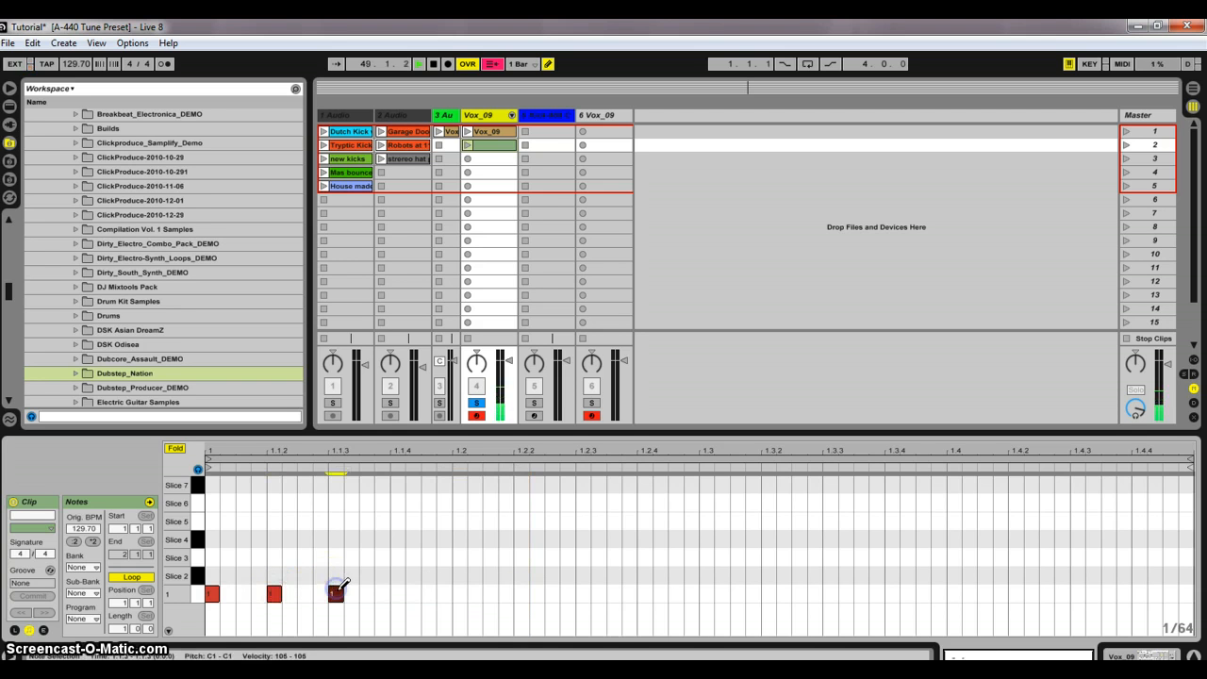
{"action": "left_click", "coordinate": [467, 145]}
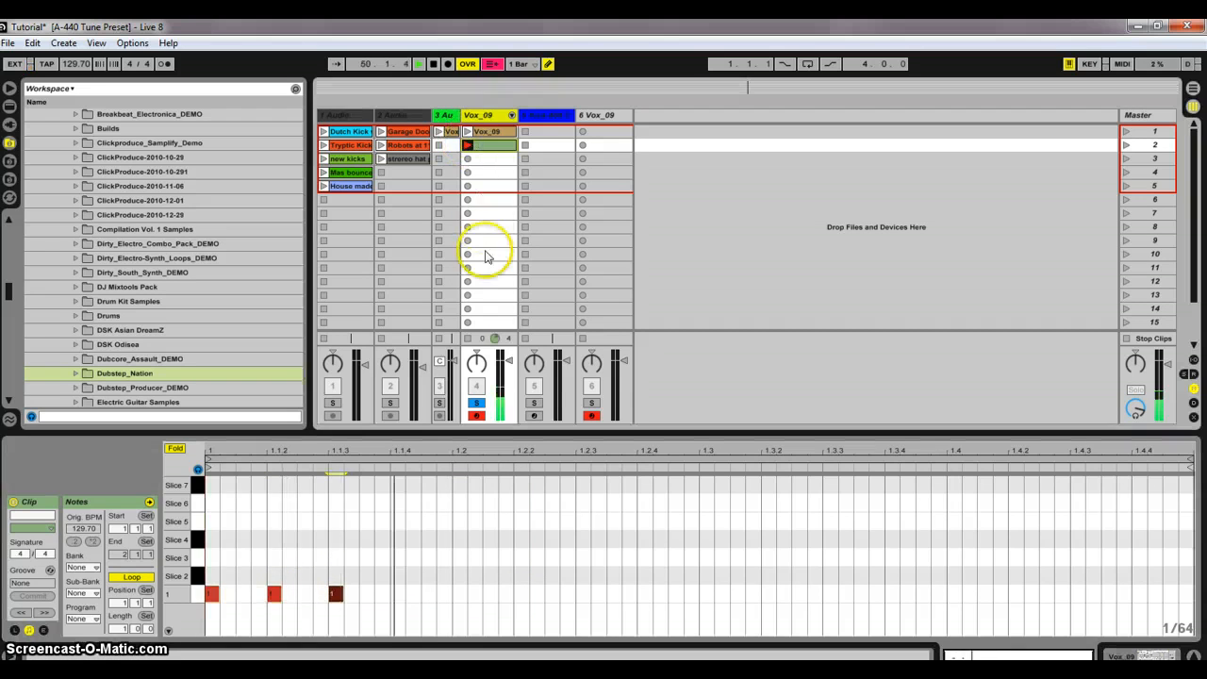
{"action": "left_click", "coordinate": [397, 593]}
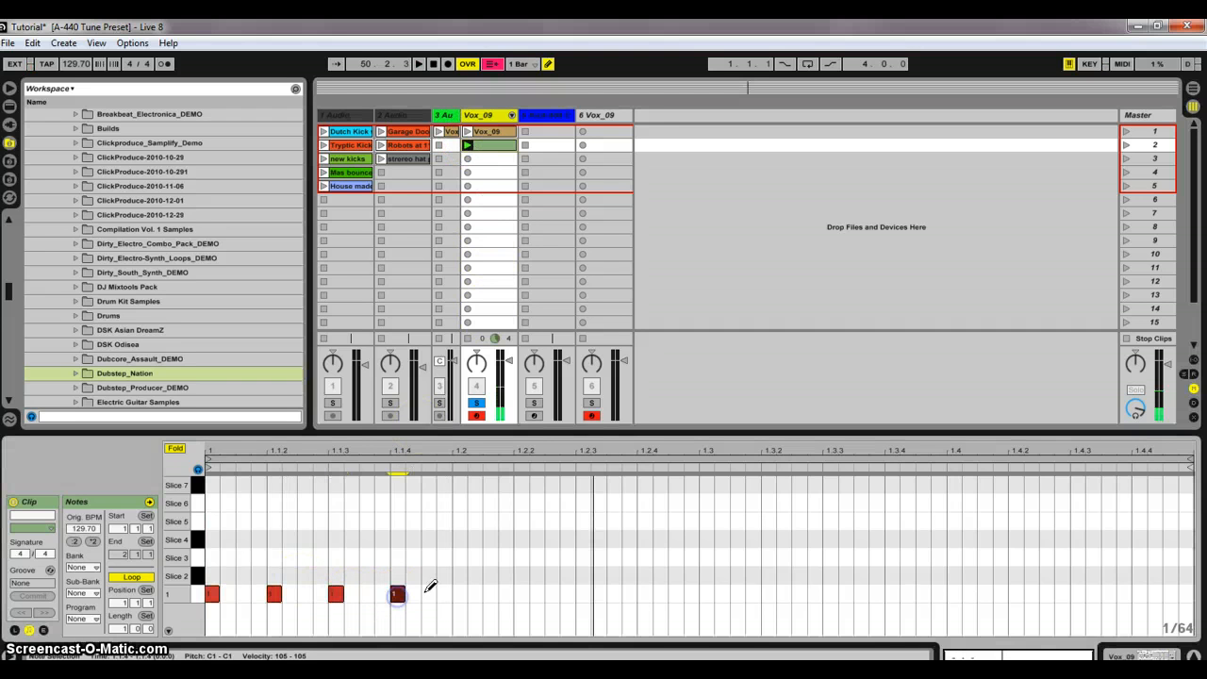
Add a Slice 2 note at 1.2, remove the pad 1 note at 1.1.2, and play the clip to audition the pattern
{"action": "left_click", "coordinate": [460, 574]}
{"action": "key", "text": "space"}
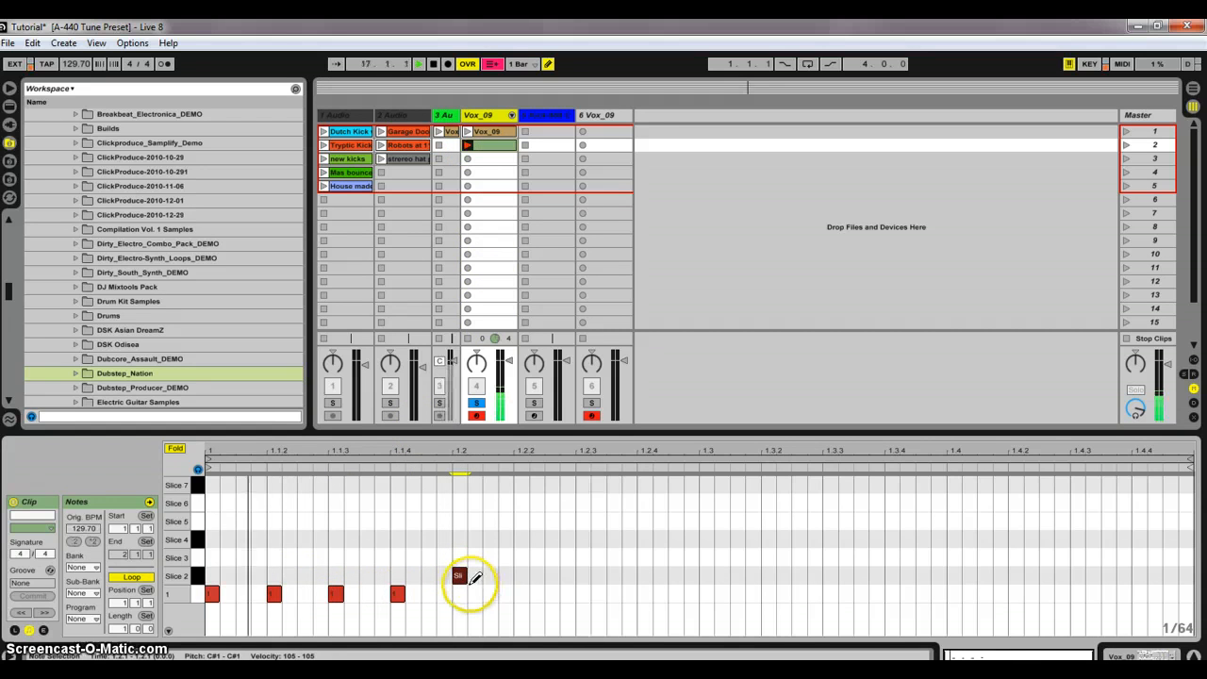
{"action": "key", "text": "space"}
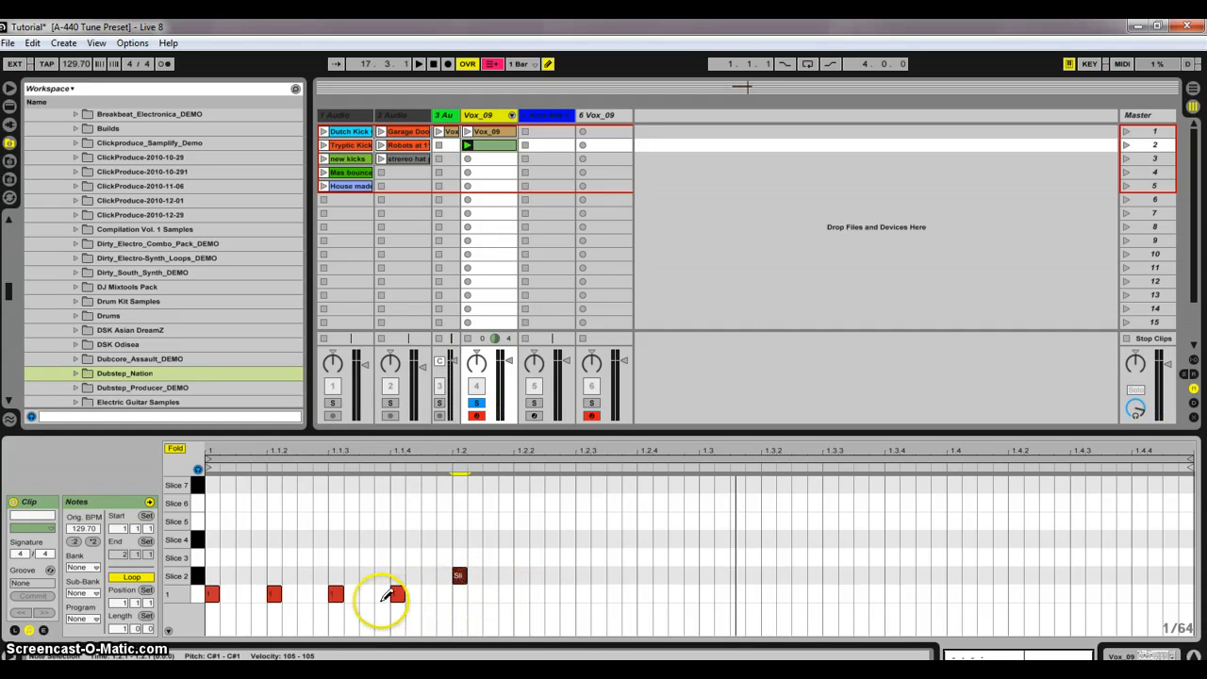
{"action": "left_click", "coordinate": [274, 593]}
{"action": "key", "text": "space"}
Replace the note at 1.2 with a Slice 3 note, audition it, and swap it for a Slice 4 note
{"action": "left_click", "coordinate": [459, 557]}
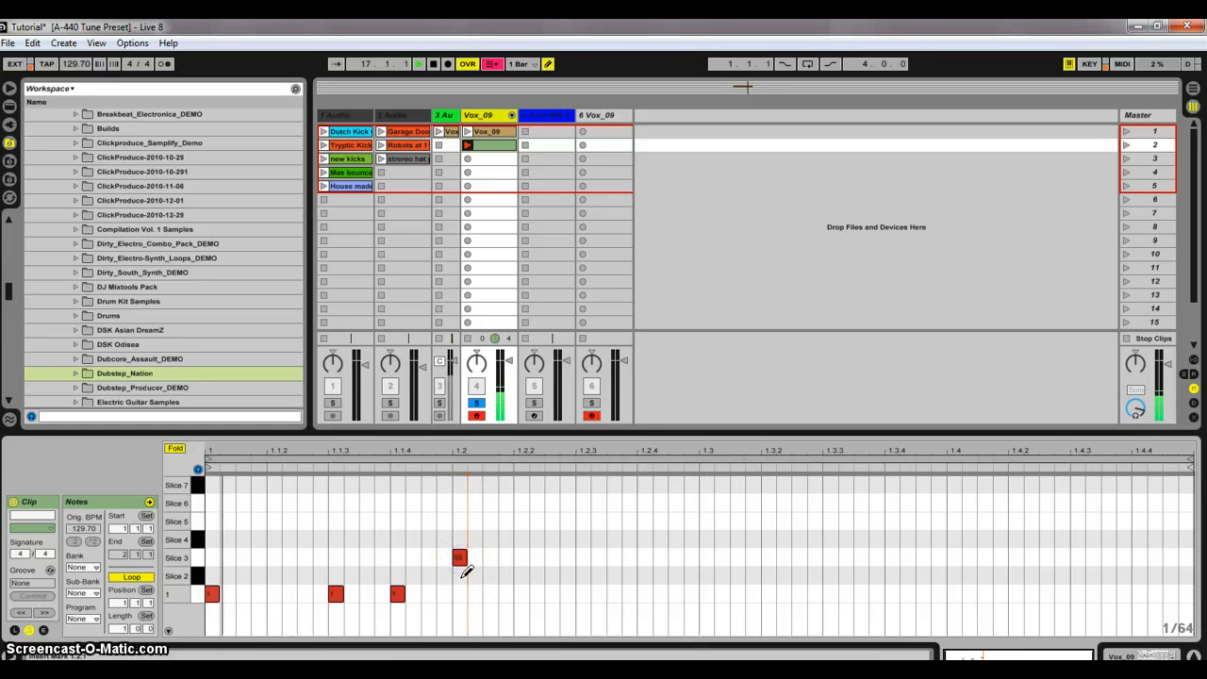
{"action": "left_click", "coordinate": [465, 568]}
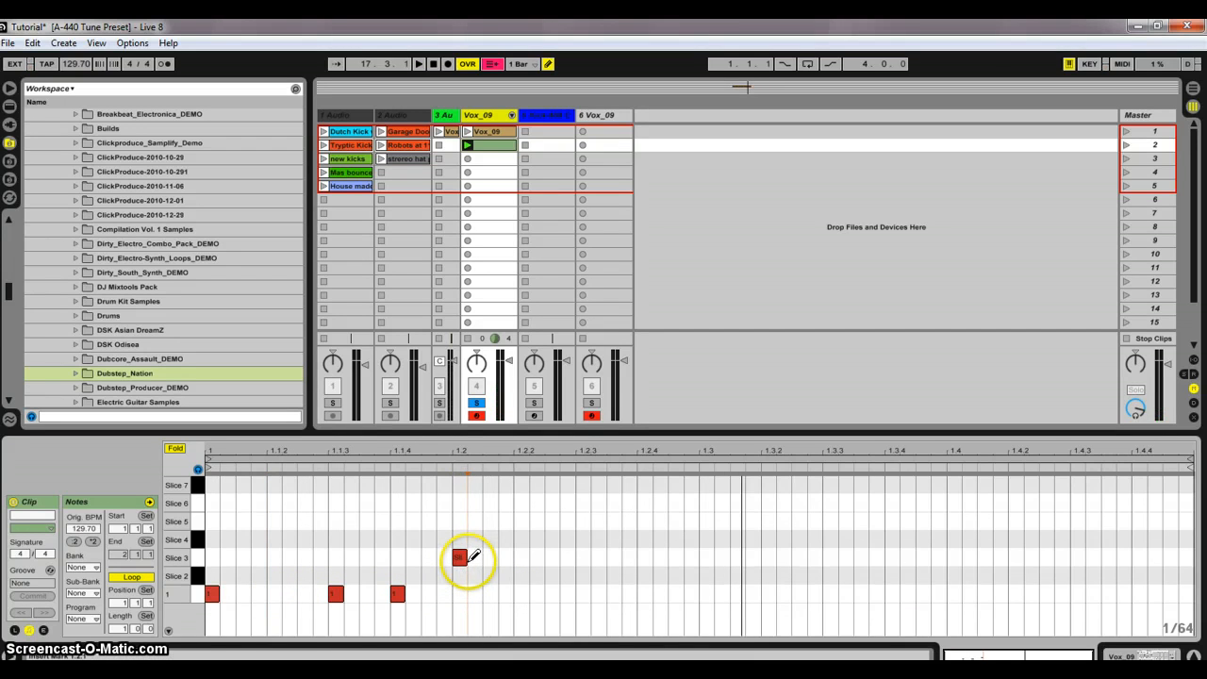
{"action": "left_click_drag", "start_coordinate": [469, 558], "coordinate": [474, 544]}
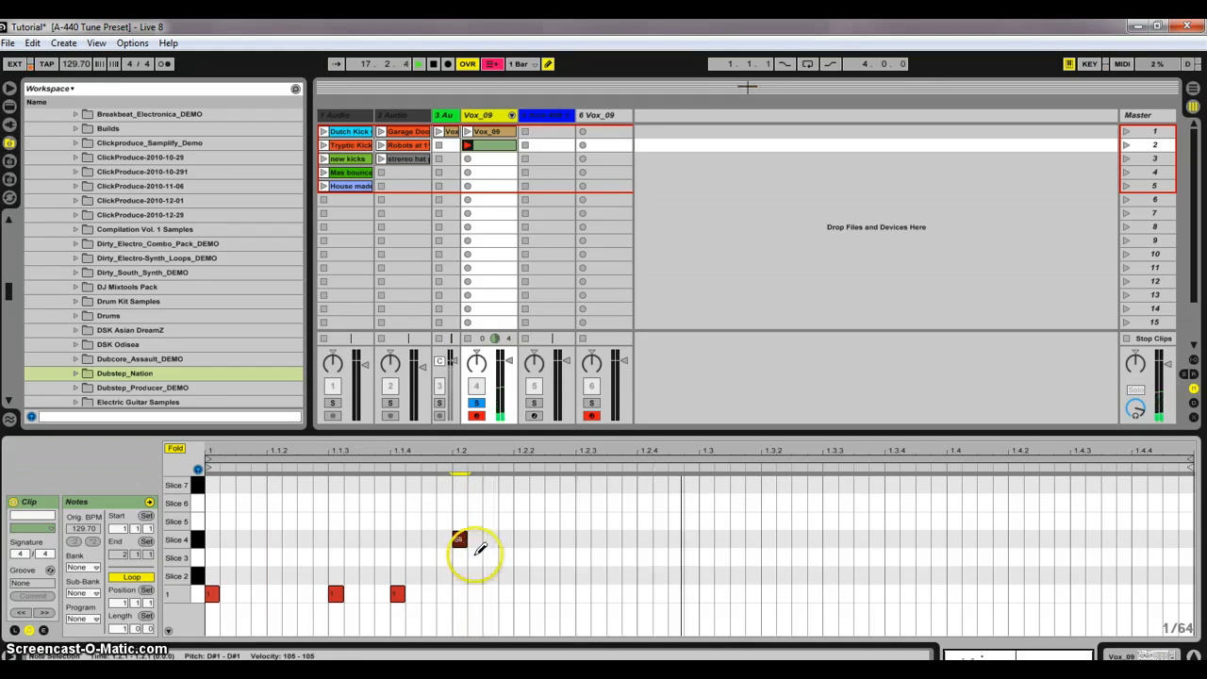
Add a second Slice 4 note at 1.2.3, and lengthen both Slice 4 notes to two grid steps each
{"action": "left_click", "coordinate": [519, 539]}
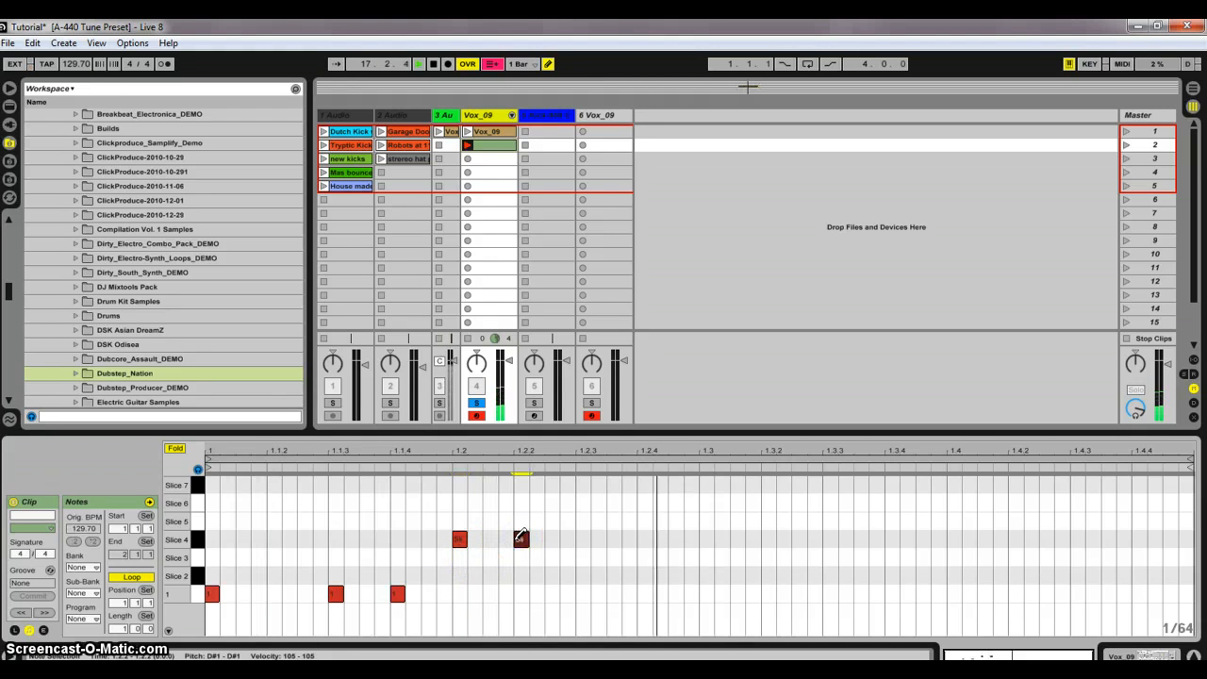
{"action": "left_click_drag", "start_coordinate": [521, 536], "coordinate": [582, 539]}
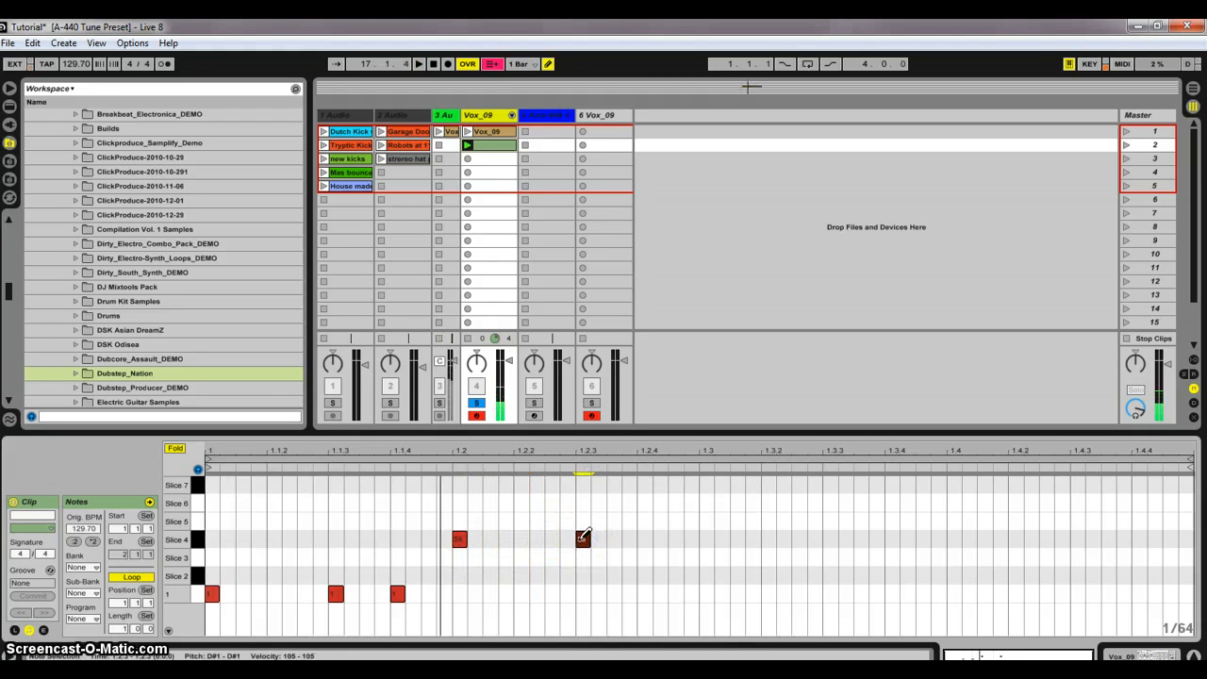
{"action": "key", "text": "space"}
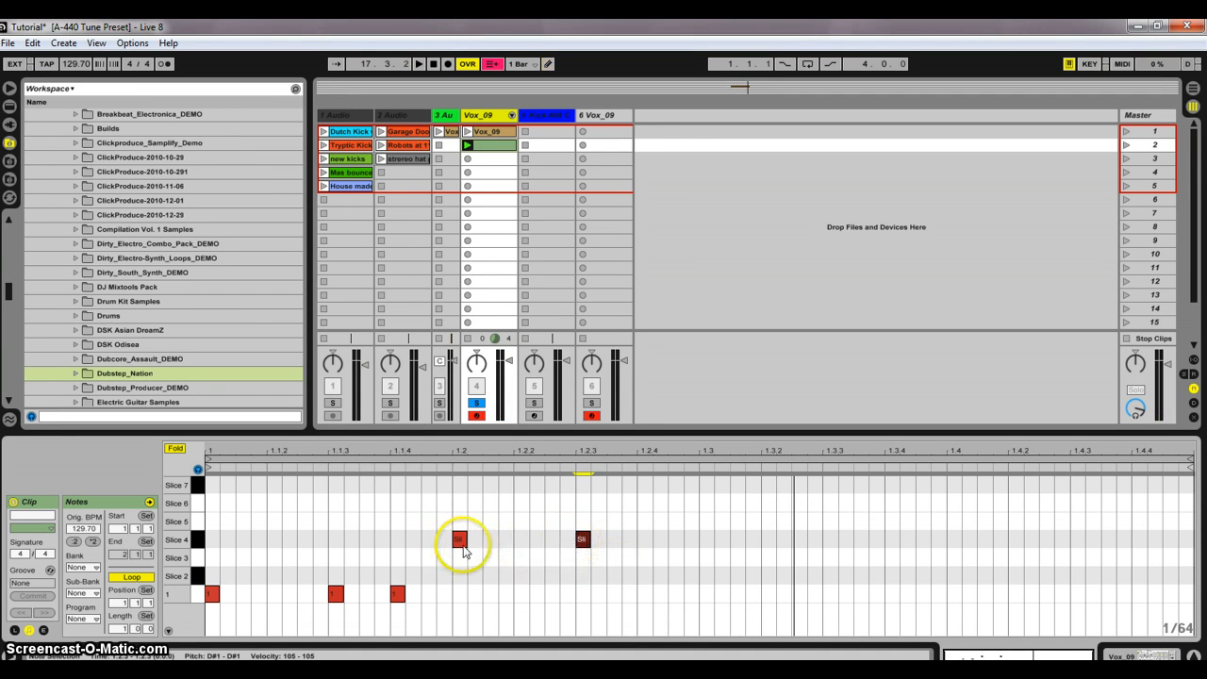
{"action": "left_click_drag", "start_coordinate": [462, 540], "coordinate": [479, 541]}
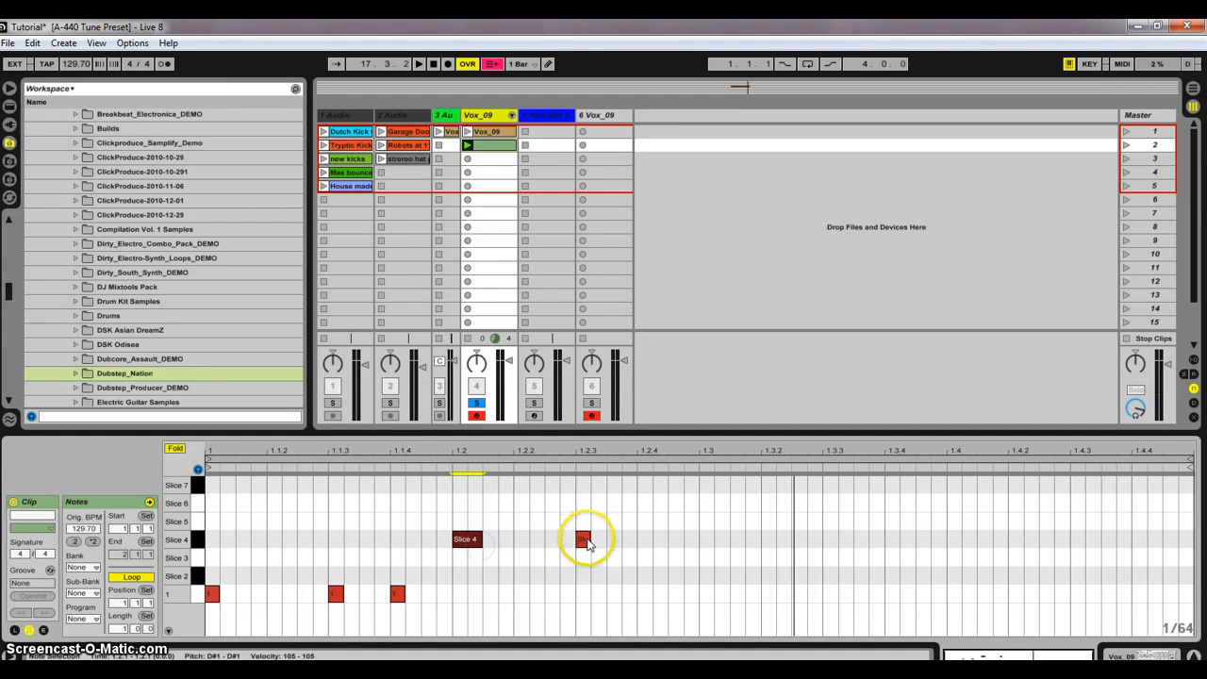
{"action": "left_click_drag", "start_coordinate": [585, 539], "coordinate": [596, 539]}
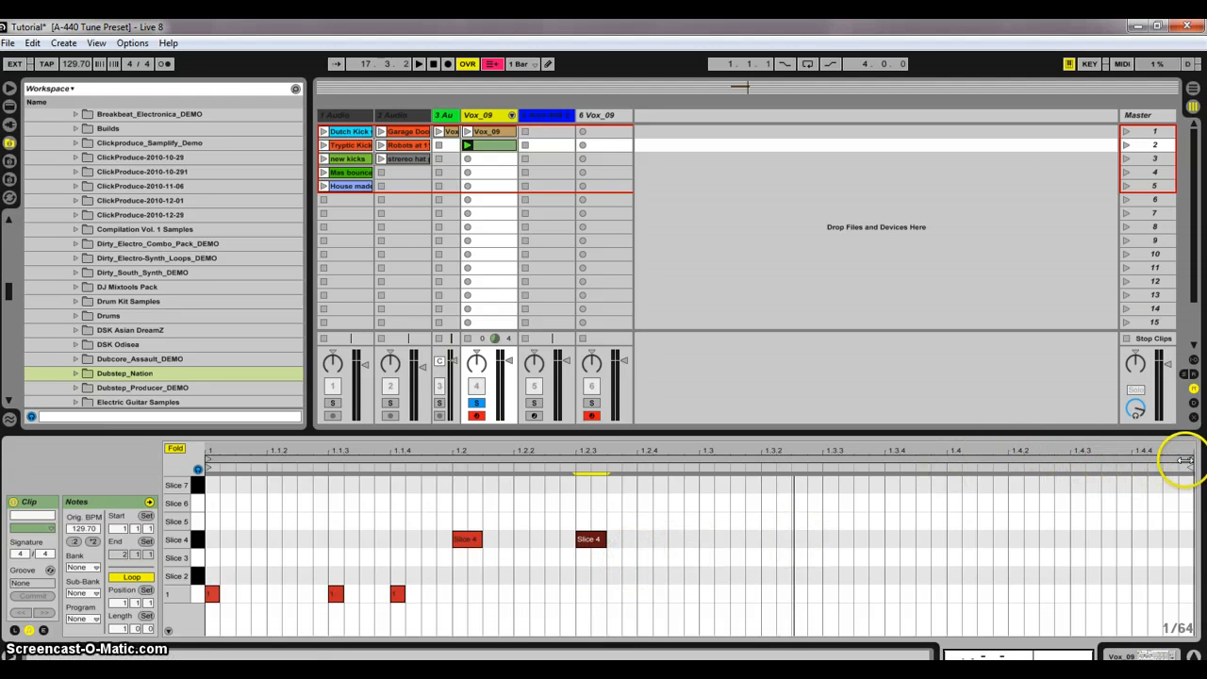
Shorten the vocal clip's loop to two beats and play it unsoloed together with the Dutch Kick clip
{"action": "left_click_drag", "start_coordinate": [1190, 459], "coordinate": [692, 504]}
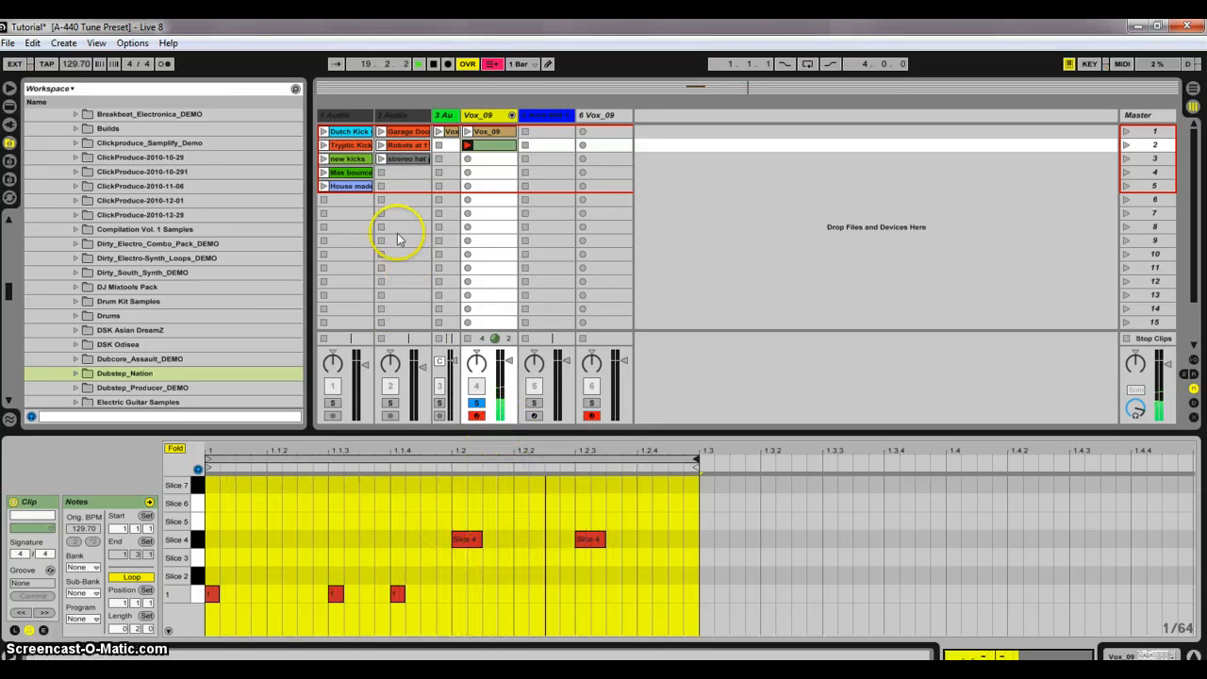
{"action": "left_click", "coordinate": [476, 402]}
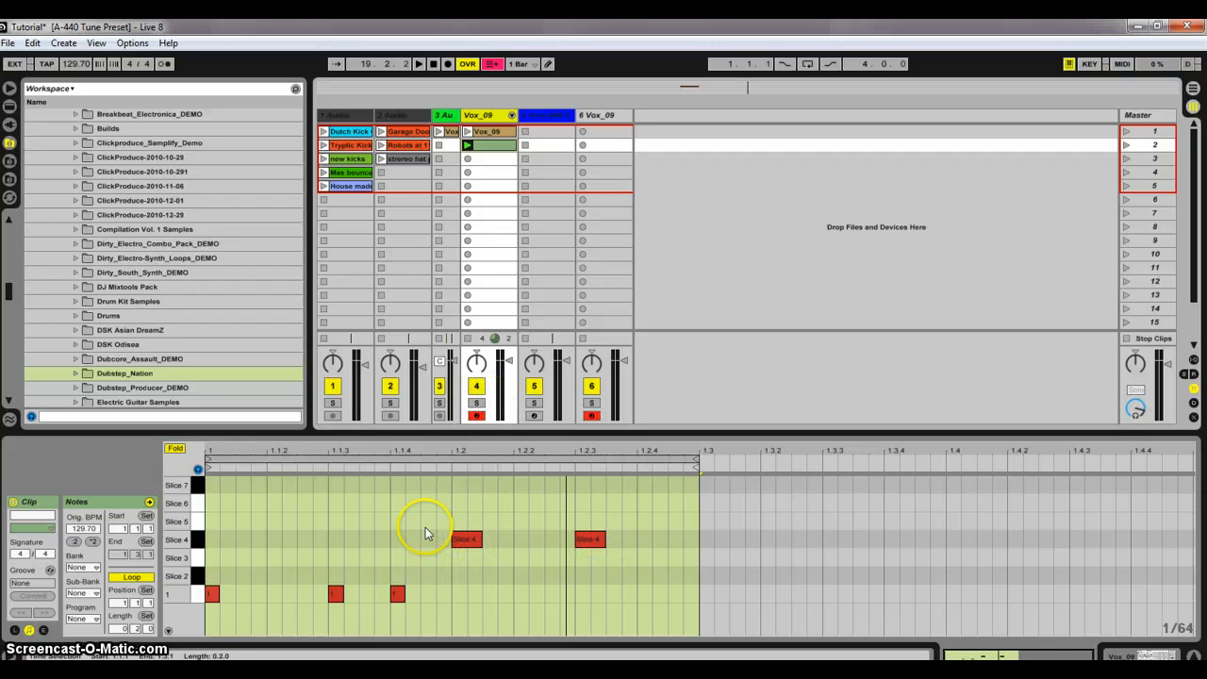
{"action": "left_click", "coordinate": [323, 131]}
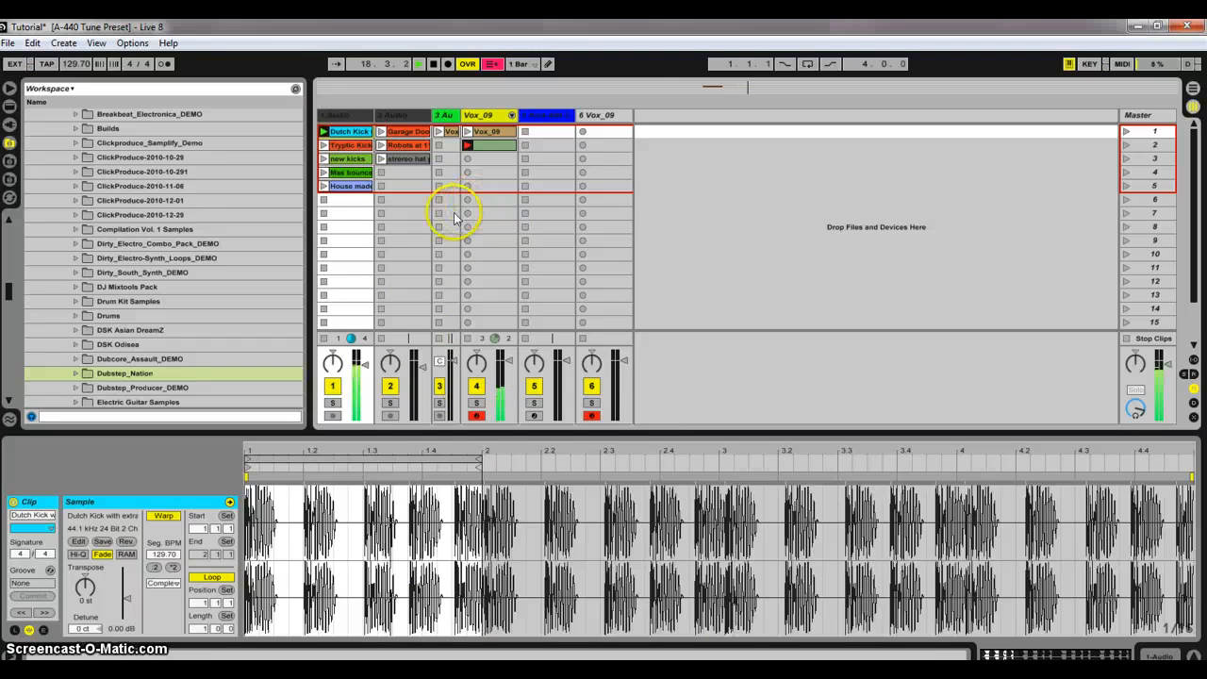
Reopen the vocal MIDI clip, extend its loop to one full bar, and add pad 1 notes at 1.3 and 1.3.3
{"action": "left_click", "coordinate": [490, 145]}
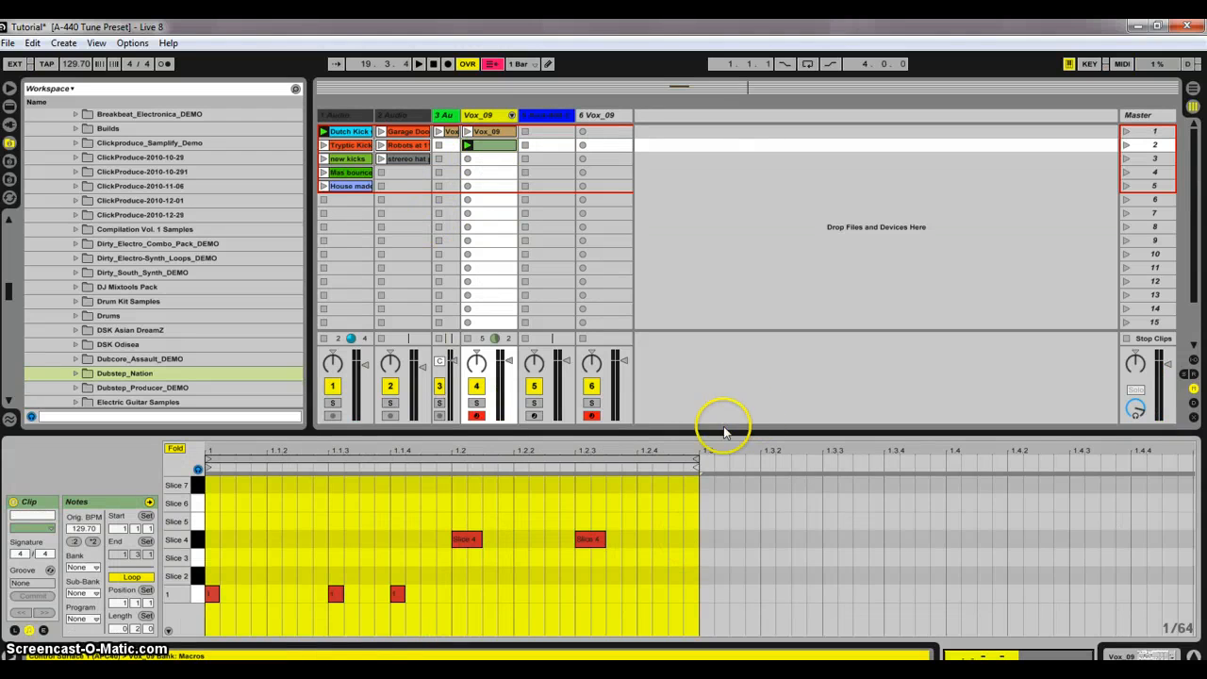
{"action": "left_click_drag", "start_coordinate": [696, 459], "coordinate": [1189, 480]}
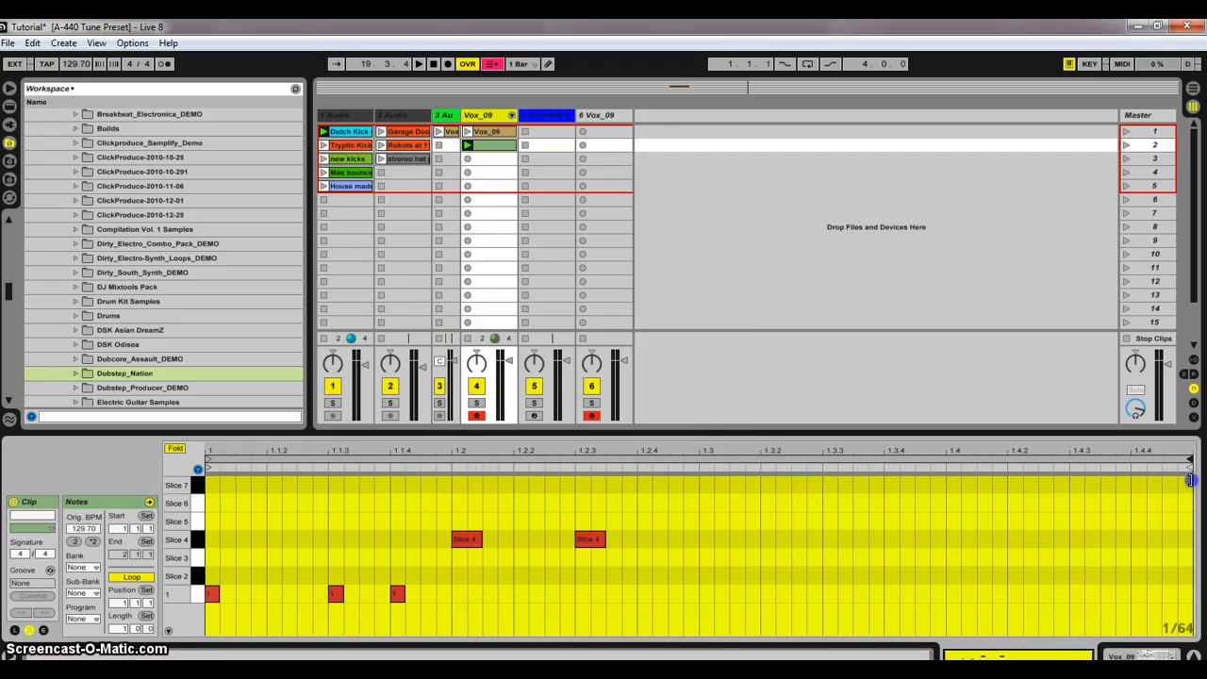
{"action": "double_click", "coordinate": [649, 597]}
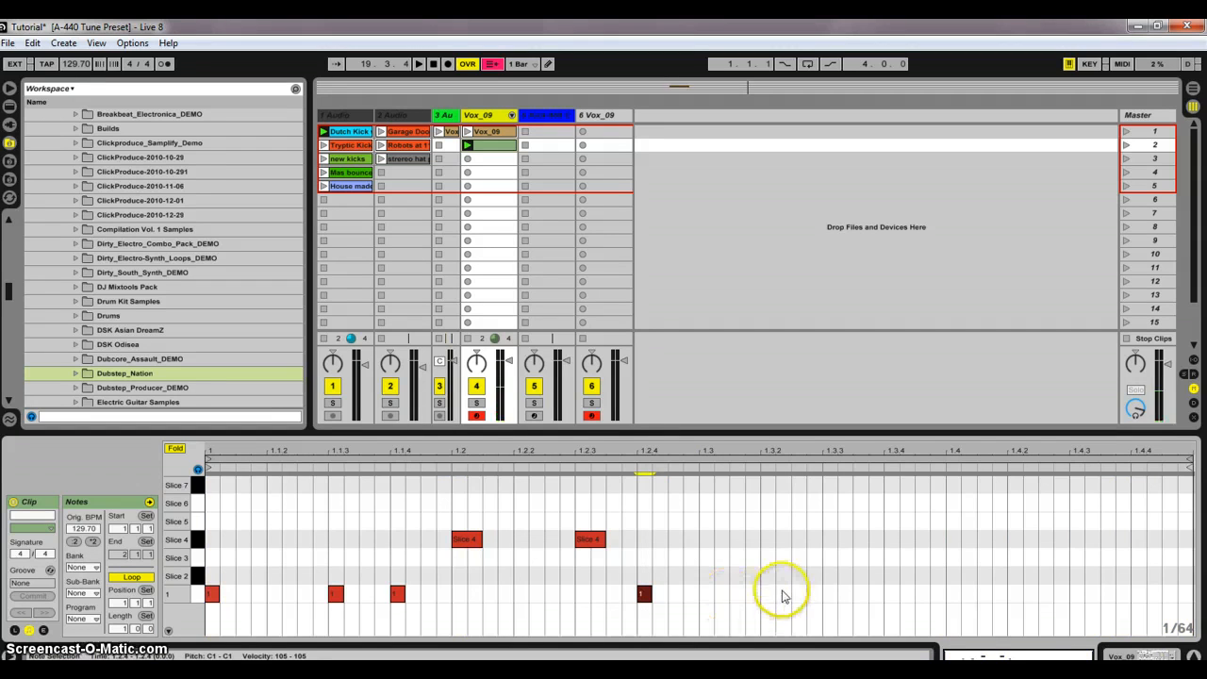
{"action": "double_click", "coordinate": [645, 593]}
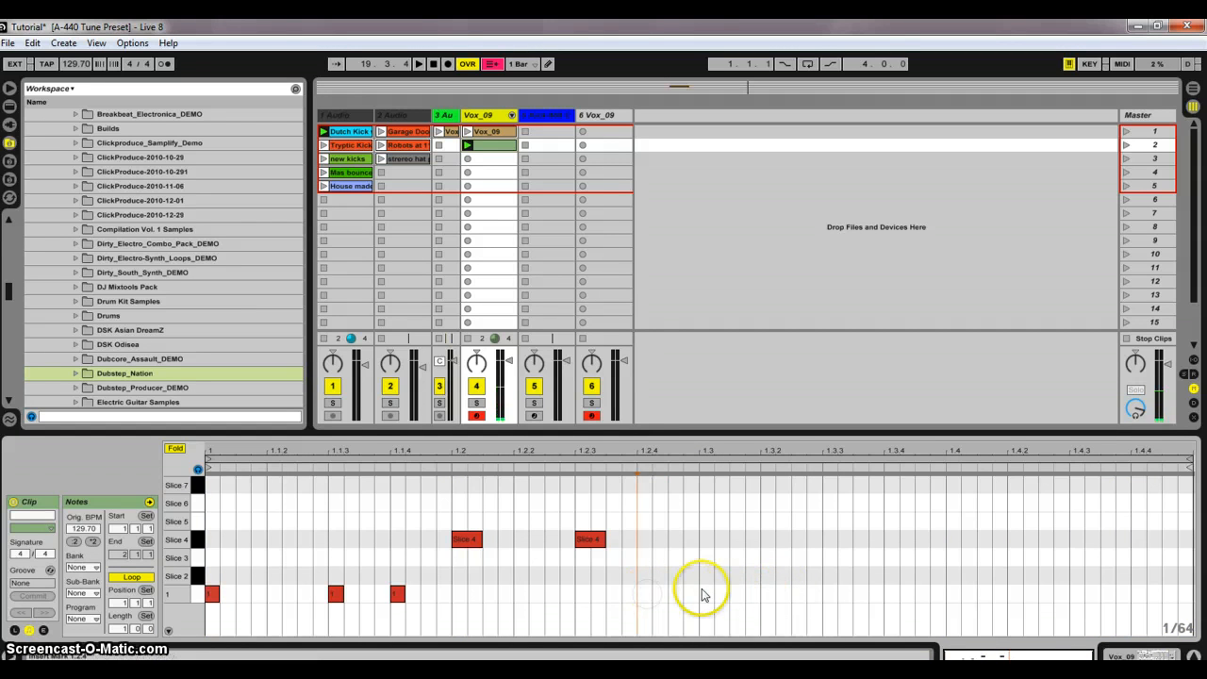
{"action": "double_click", "coordinate": [701, 594]}
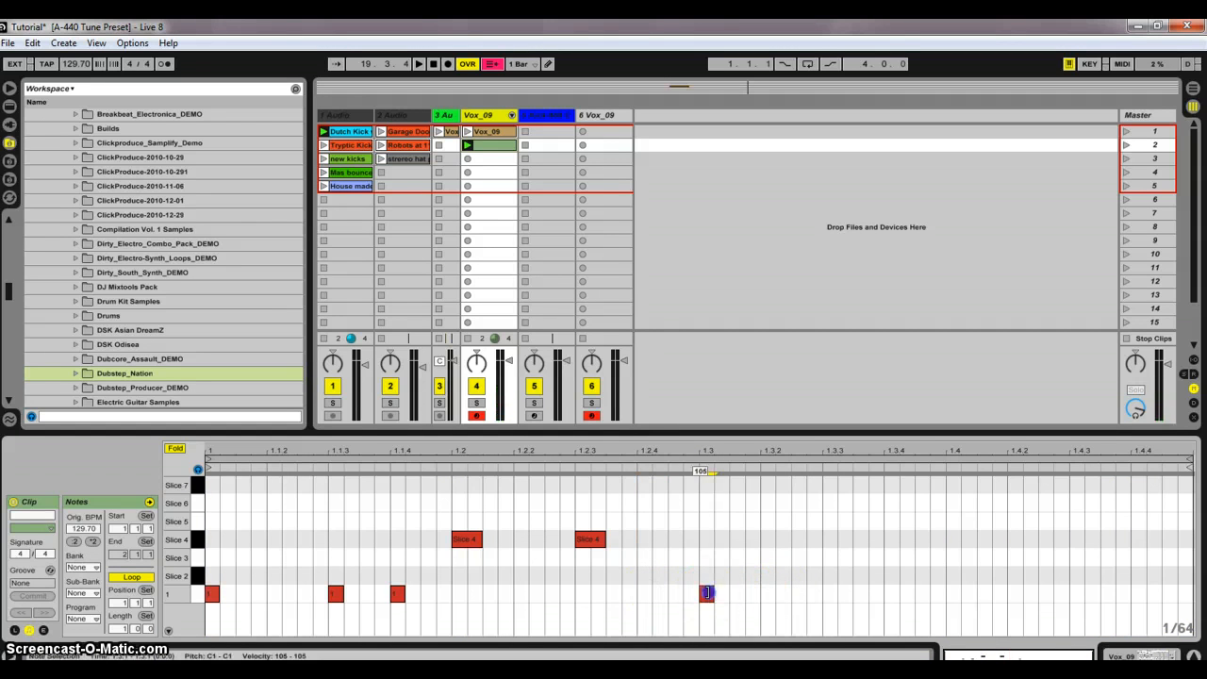
{"action": "double_click", "coordinate": [829, 593]}
Duplicate the two Slice 4 notes into the second half of the bar, at 1.4 and 1.4.3
{"action": "left_click", "coordinate": [902, 571]}
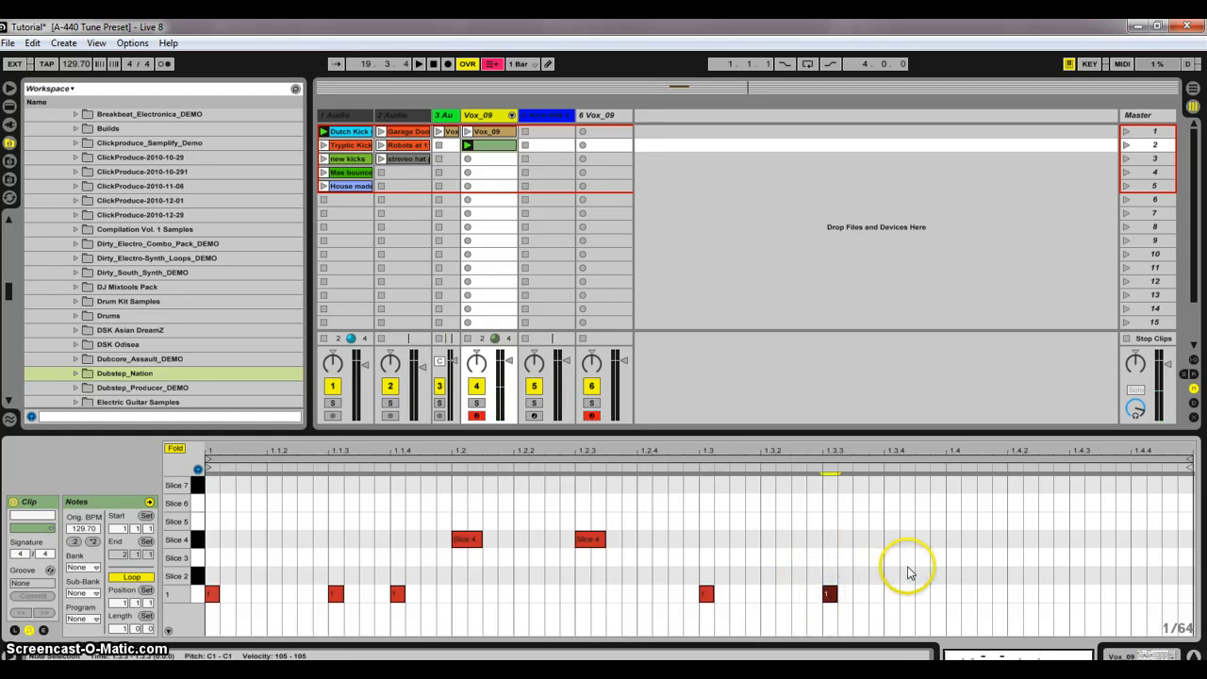
{"action": "left_click_drag", "start_coordinate": [635, 535], "coordinate": [970, 551]}
{"action": "key", "text": "ctrl+d"}
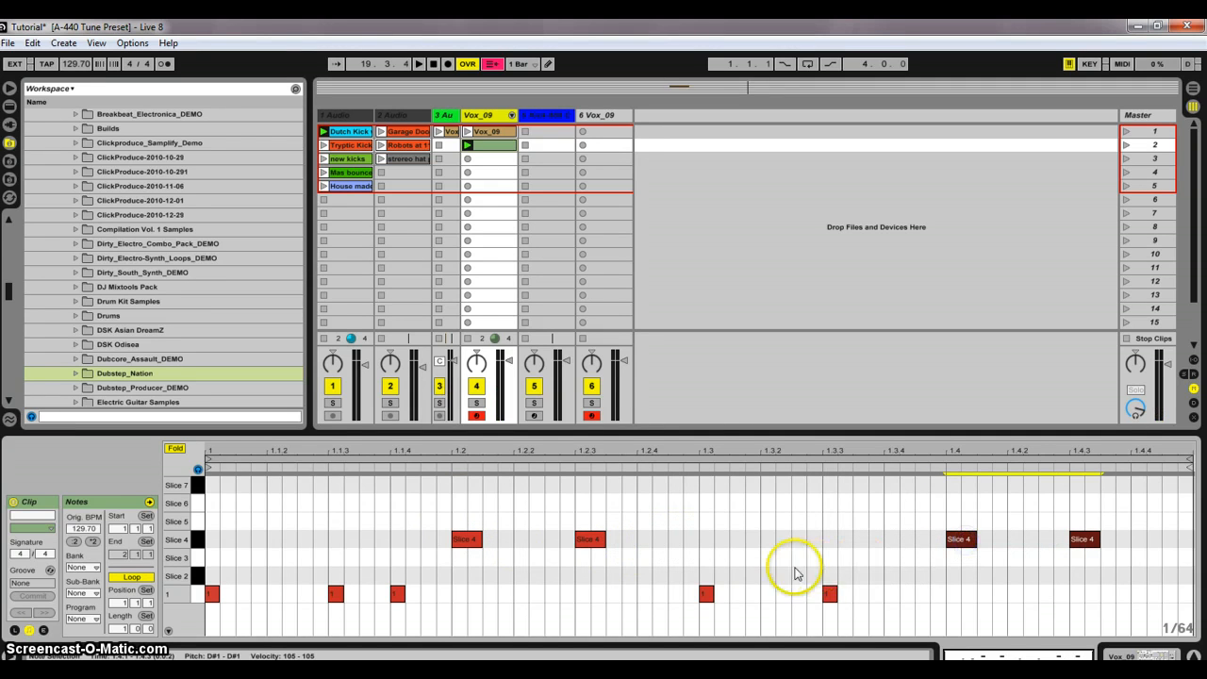
Play the vocal pattern and launch the new kicks and Robots at 11 clips alongside it
{"action": "key", "text": "space"}
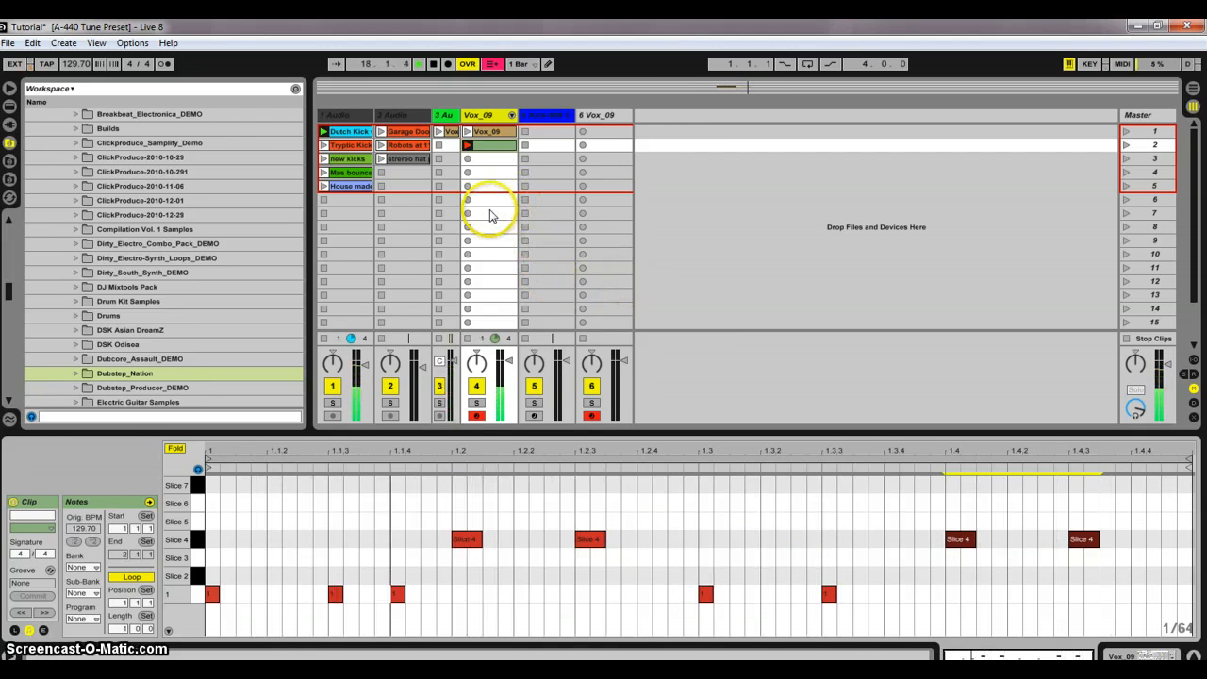
{"action": "left_click", "coordinate": [323, 159]}
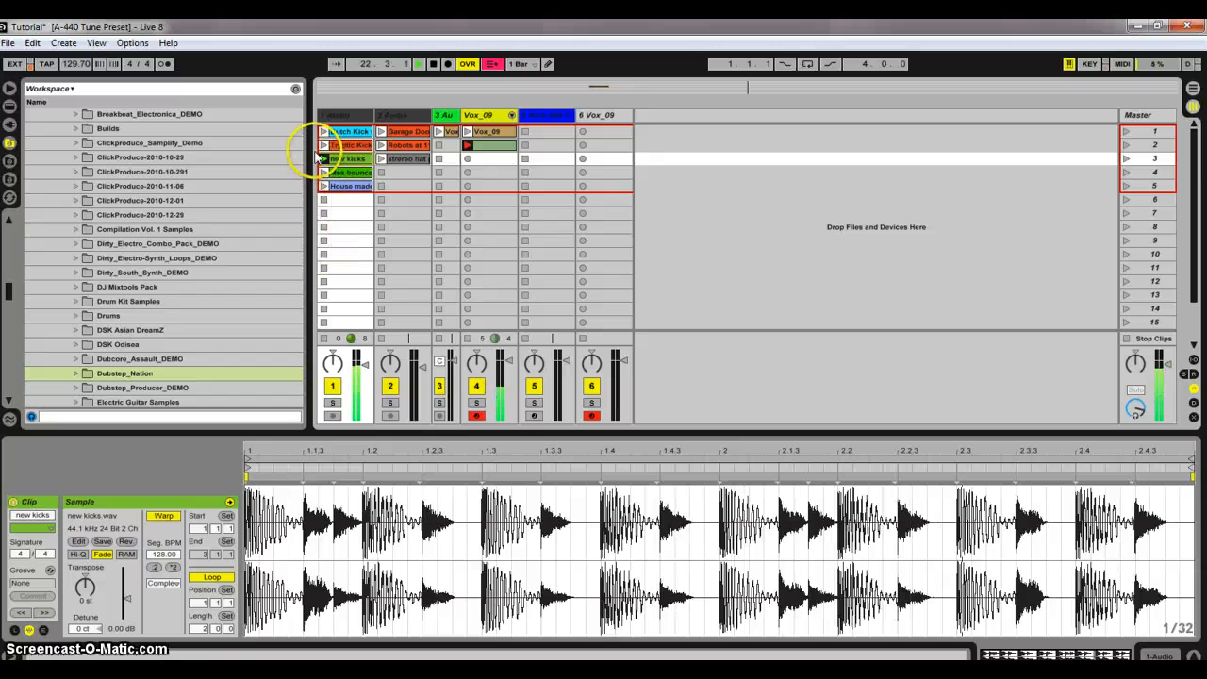
{"action": "left_click", "coordinate": [381, 145]}
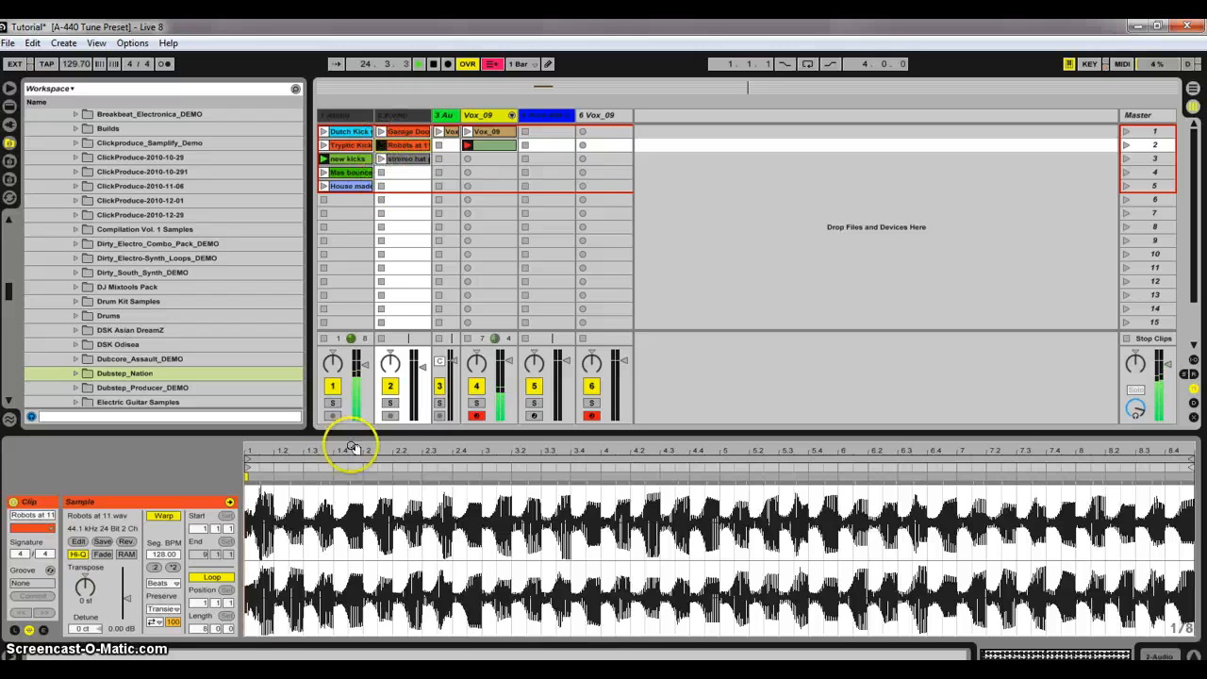